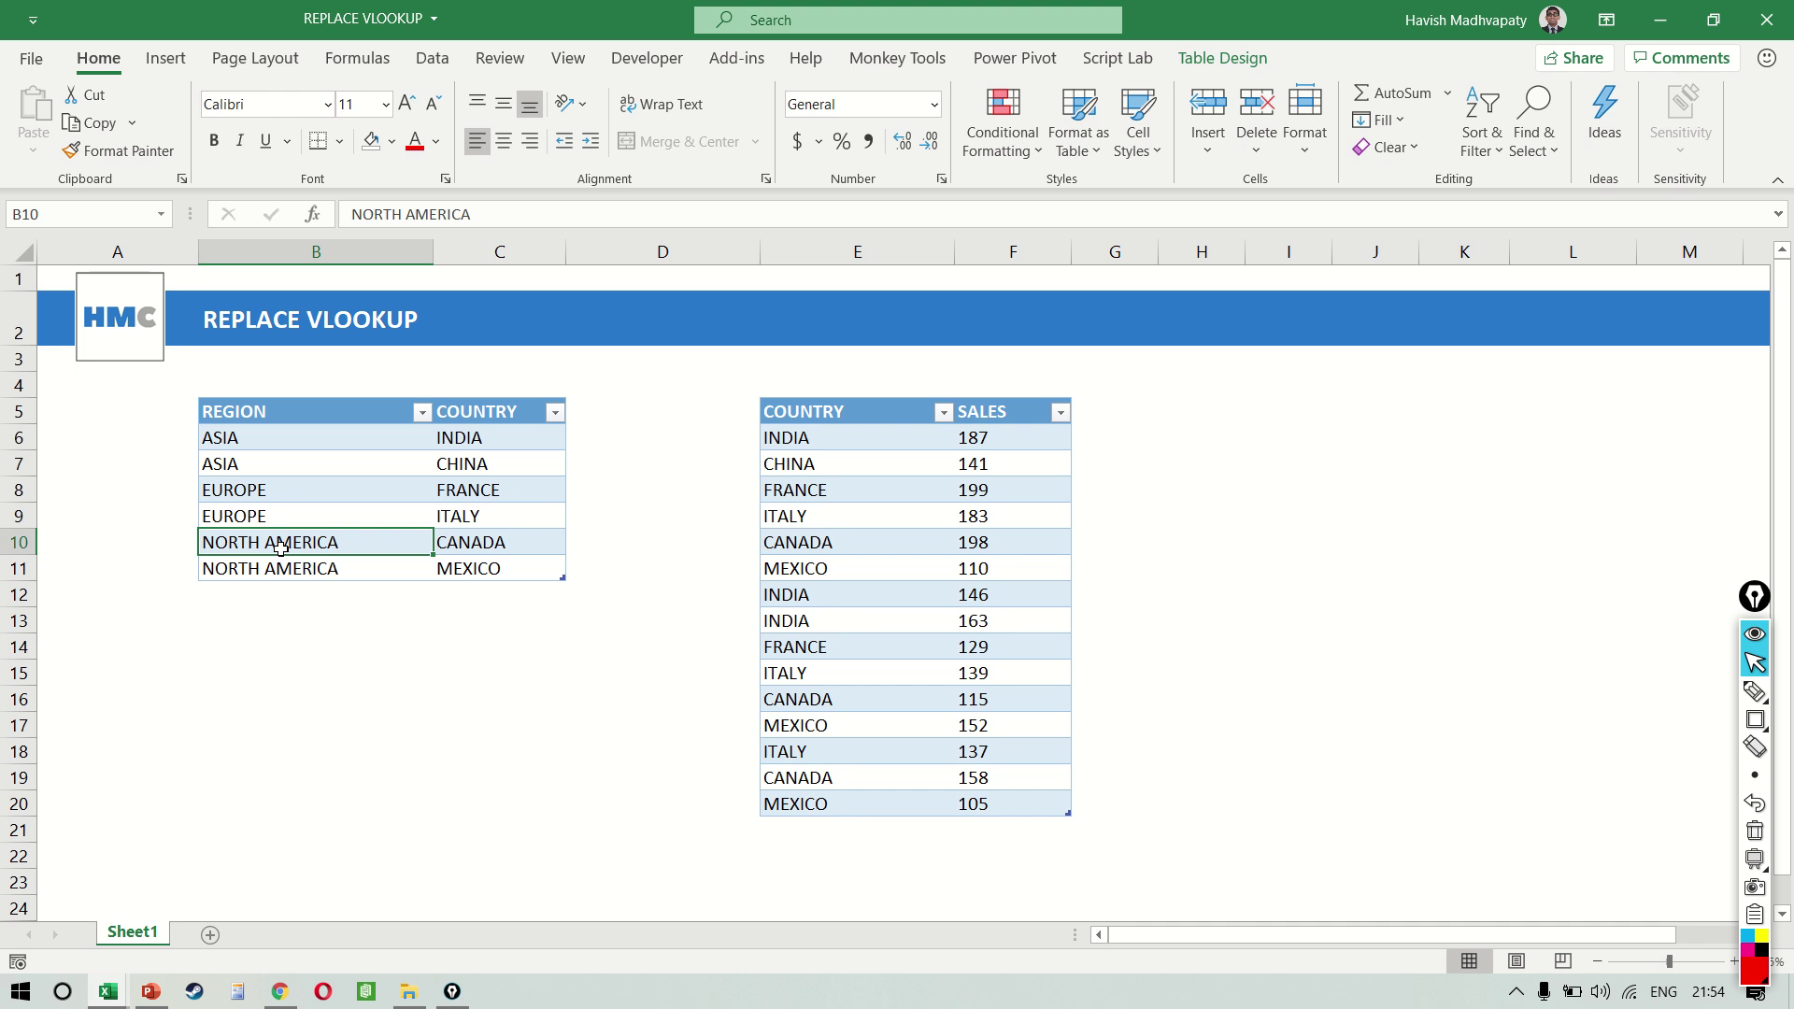
# Examine the regions and their countries in the REGION and COUNTRY lookup table
pyautogui.press('Up')
pyautogui.press('Up')
pyautogui.press('Up')
pyautogui.press('Up')
pyautogui.press('Up')
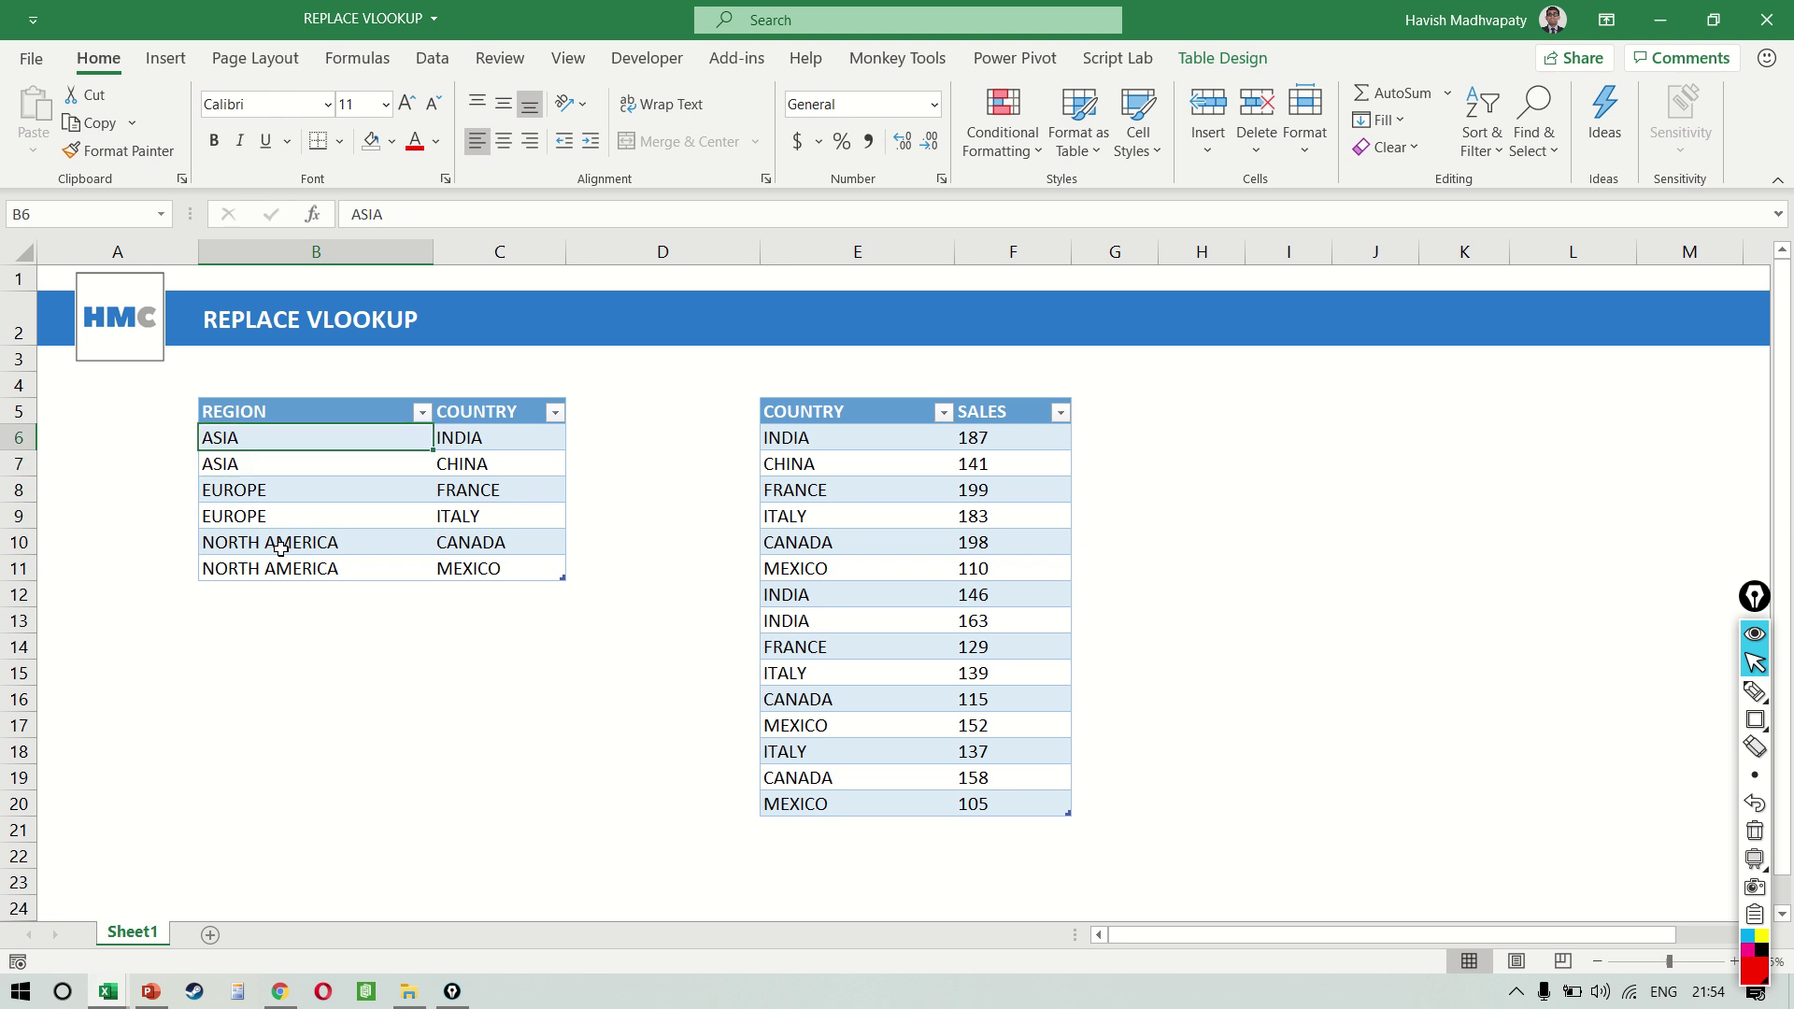
pyautogui.hotkey('shift', 'Down')
pyautogui.hotkey('shift', 'Down')
pyautogui.hotkey('shift', 'Down')
pyautogui.hotkey('shift', 'Down')
pyautogui.hotkey('shift', 'Down')
pyautogui.hotkey('shift', 'Down')
pyautogui.press('Right')
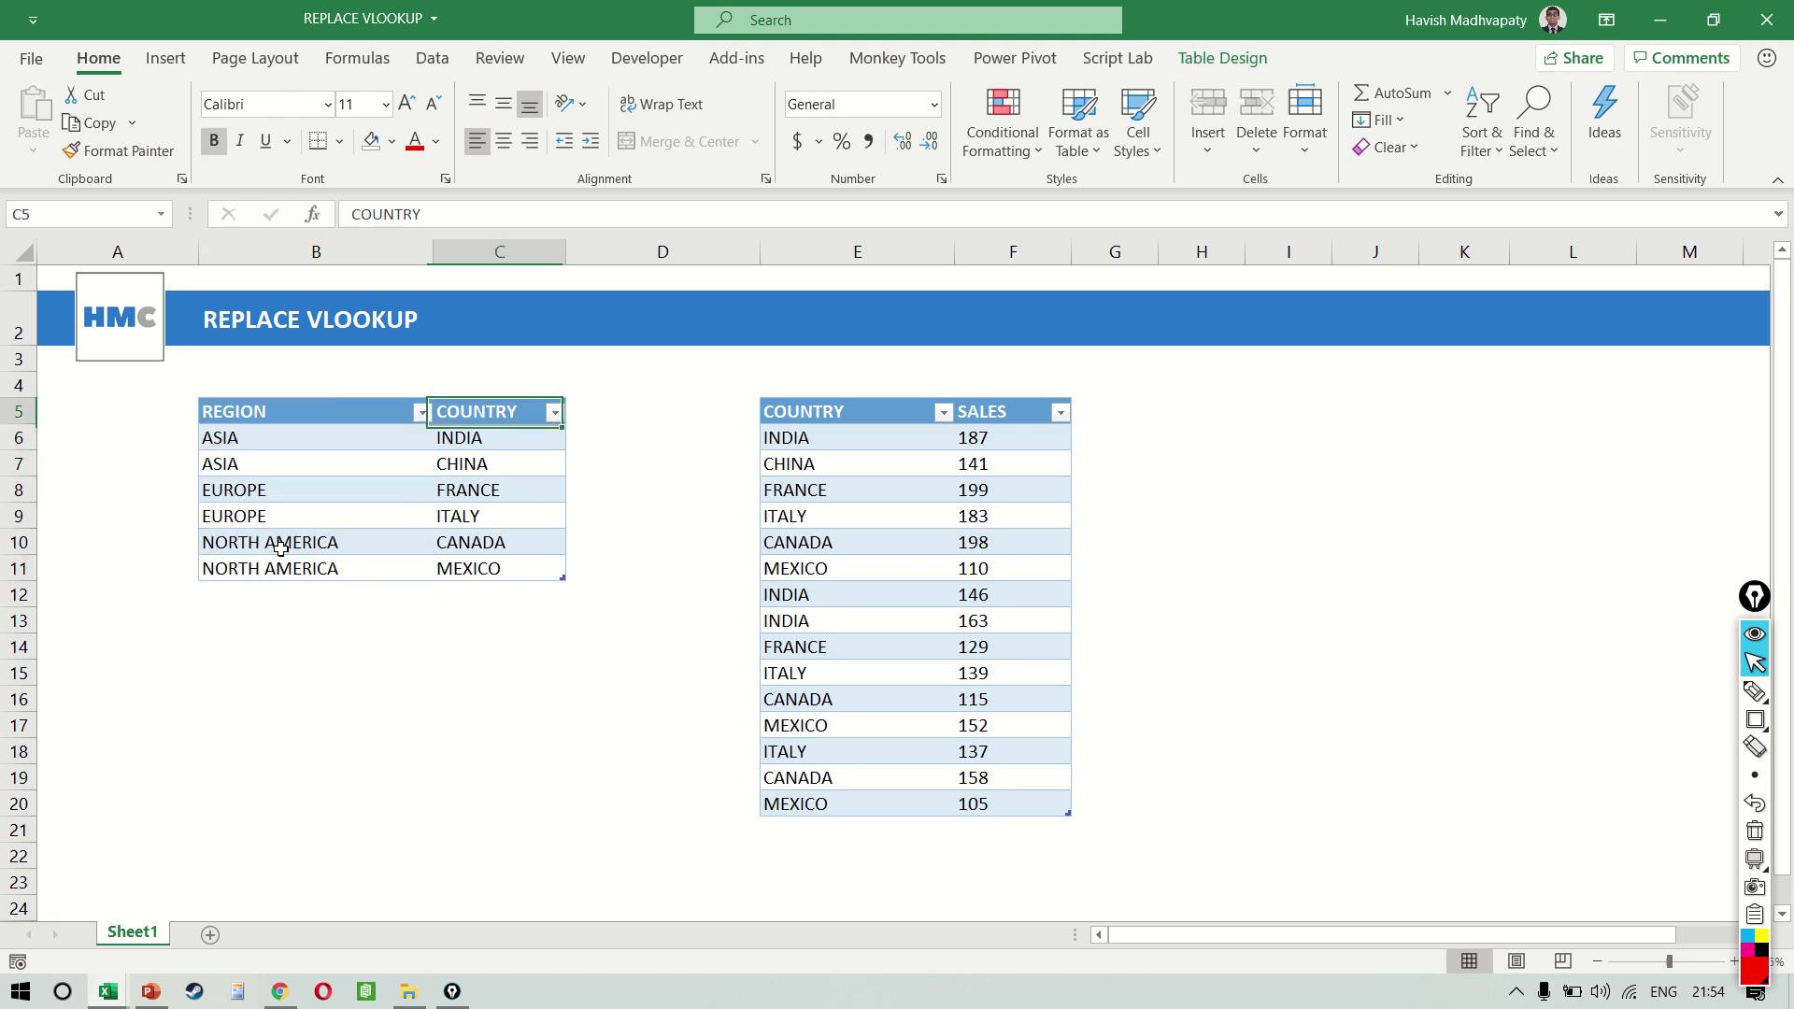
pyautogui.press('Down')
pyautogui.hotkey('shift', 'Down')
pyautogui.hotkey('shift', 'Down')
pyautogui.hotkey('shift', 'Down')
pyautogui.hotkey('shift', 'Down')
pyautogui.hotkey('shift', 'Down')
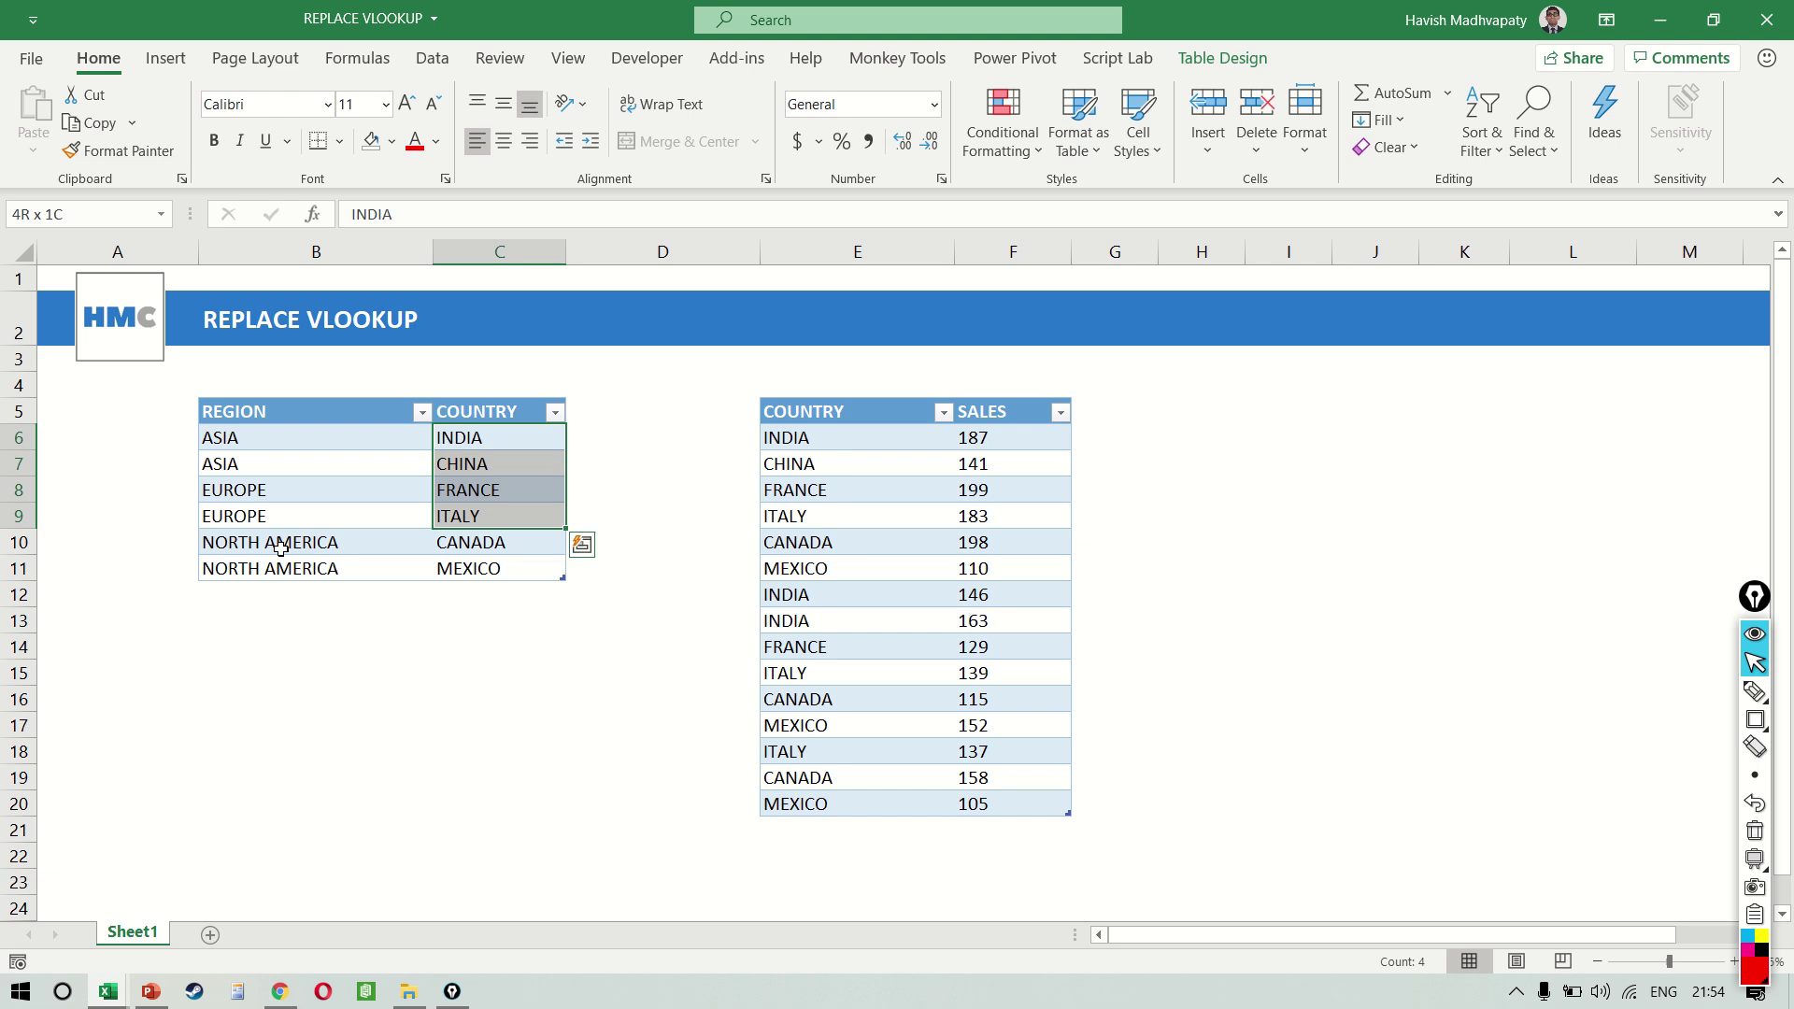
# Review the COUNTRY and SALES columns of the sales table, down to the last row of each
pyautogui.press('Right')
pyautogui.press('Right')
pyautogui.press('Right')
pyautogui.press('Left')
pyautogui.press('ctrl')
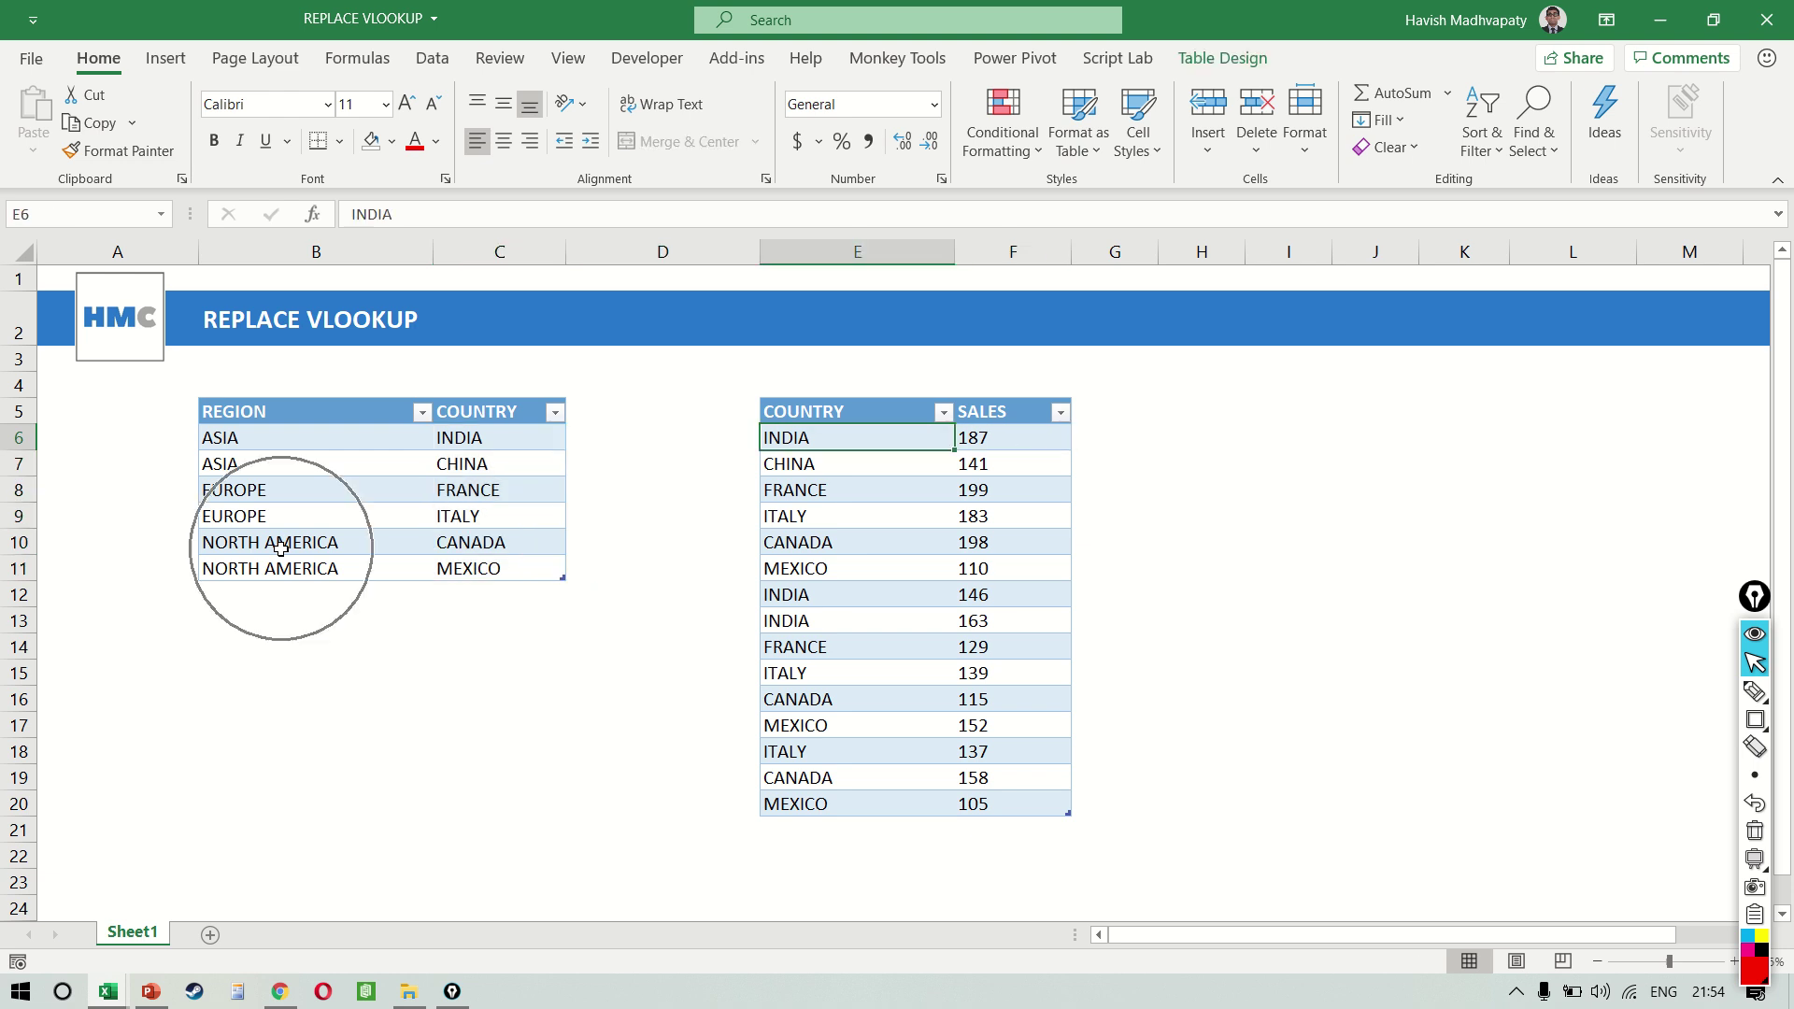
pyautogui.hotkey('ctrl', 'shift', 'Down')
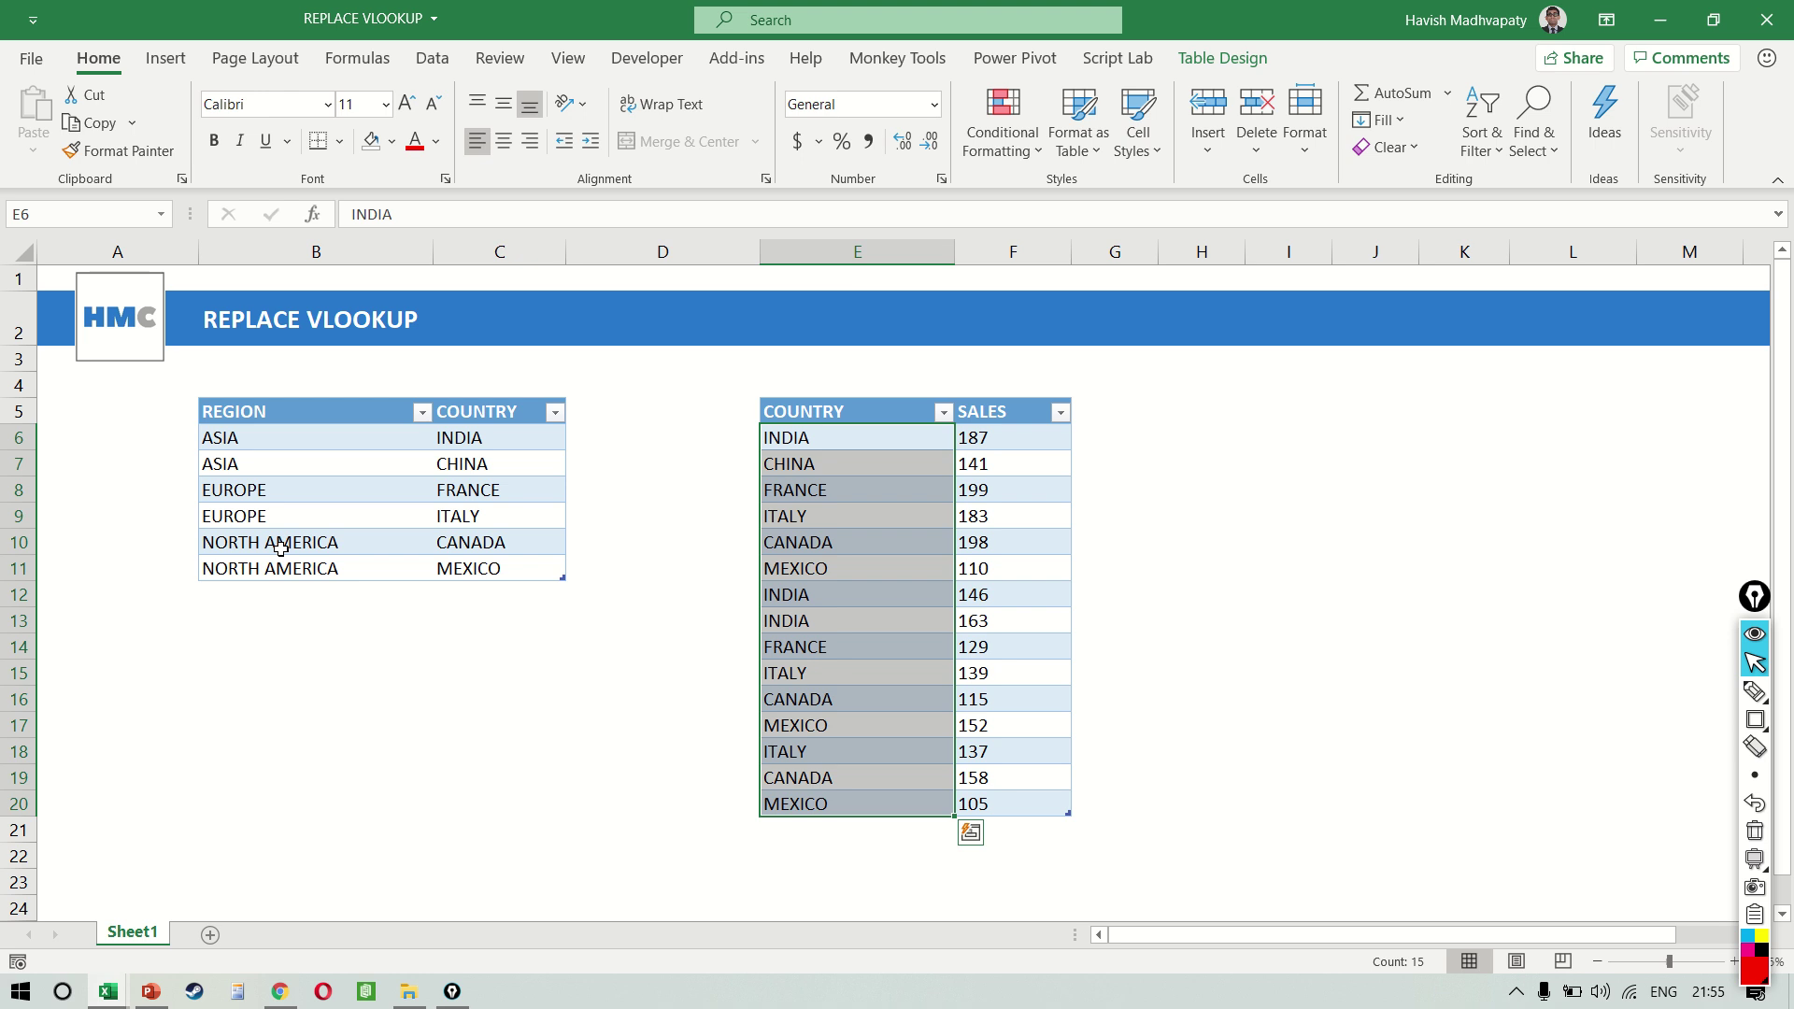
pyautogui.press('Right')
pyautogui.hotkey('ctrl', 'shift', 'Down')
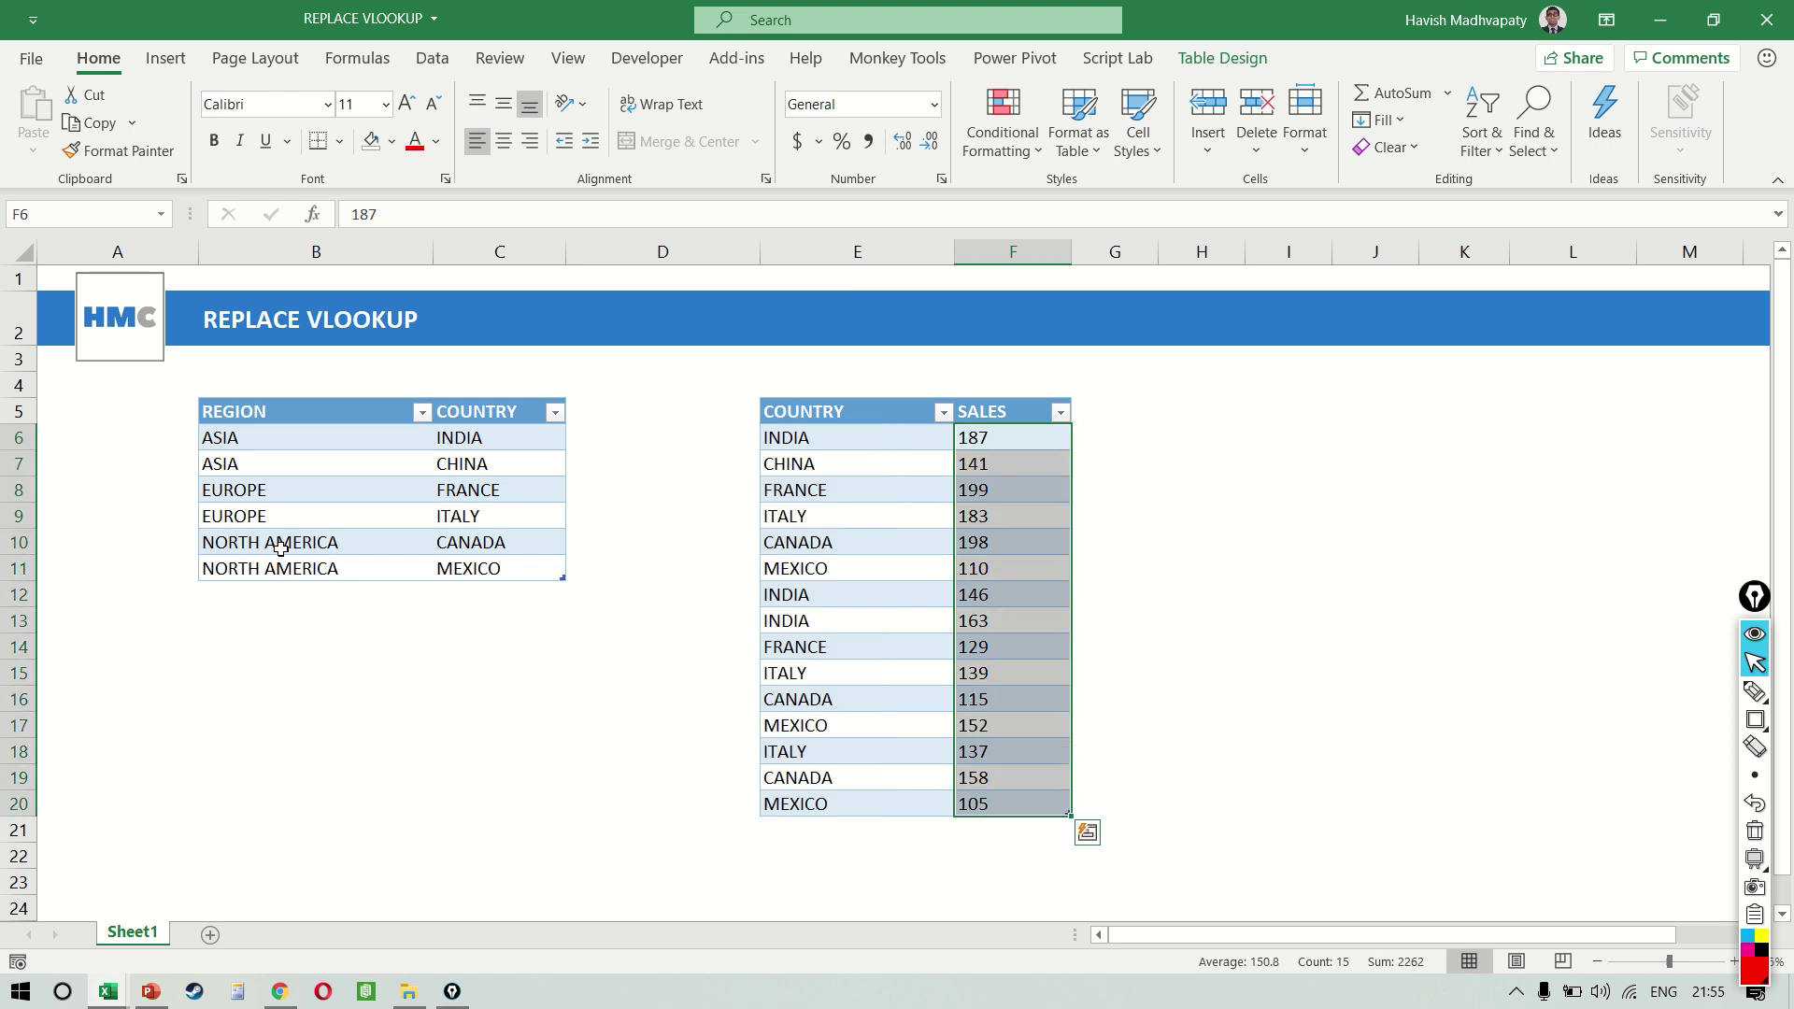
pyautogui.press('Left')
pyautogui.press('Left')
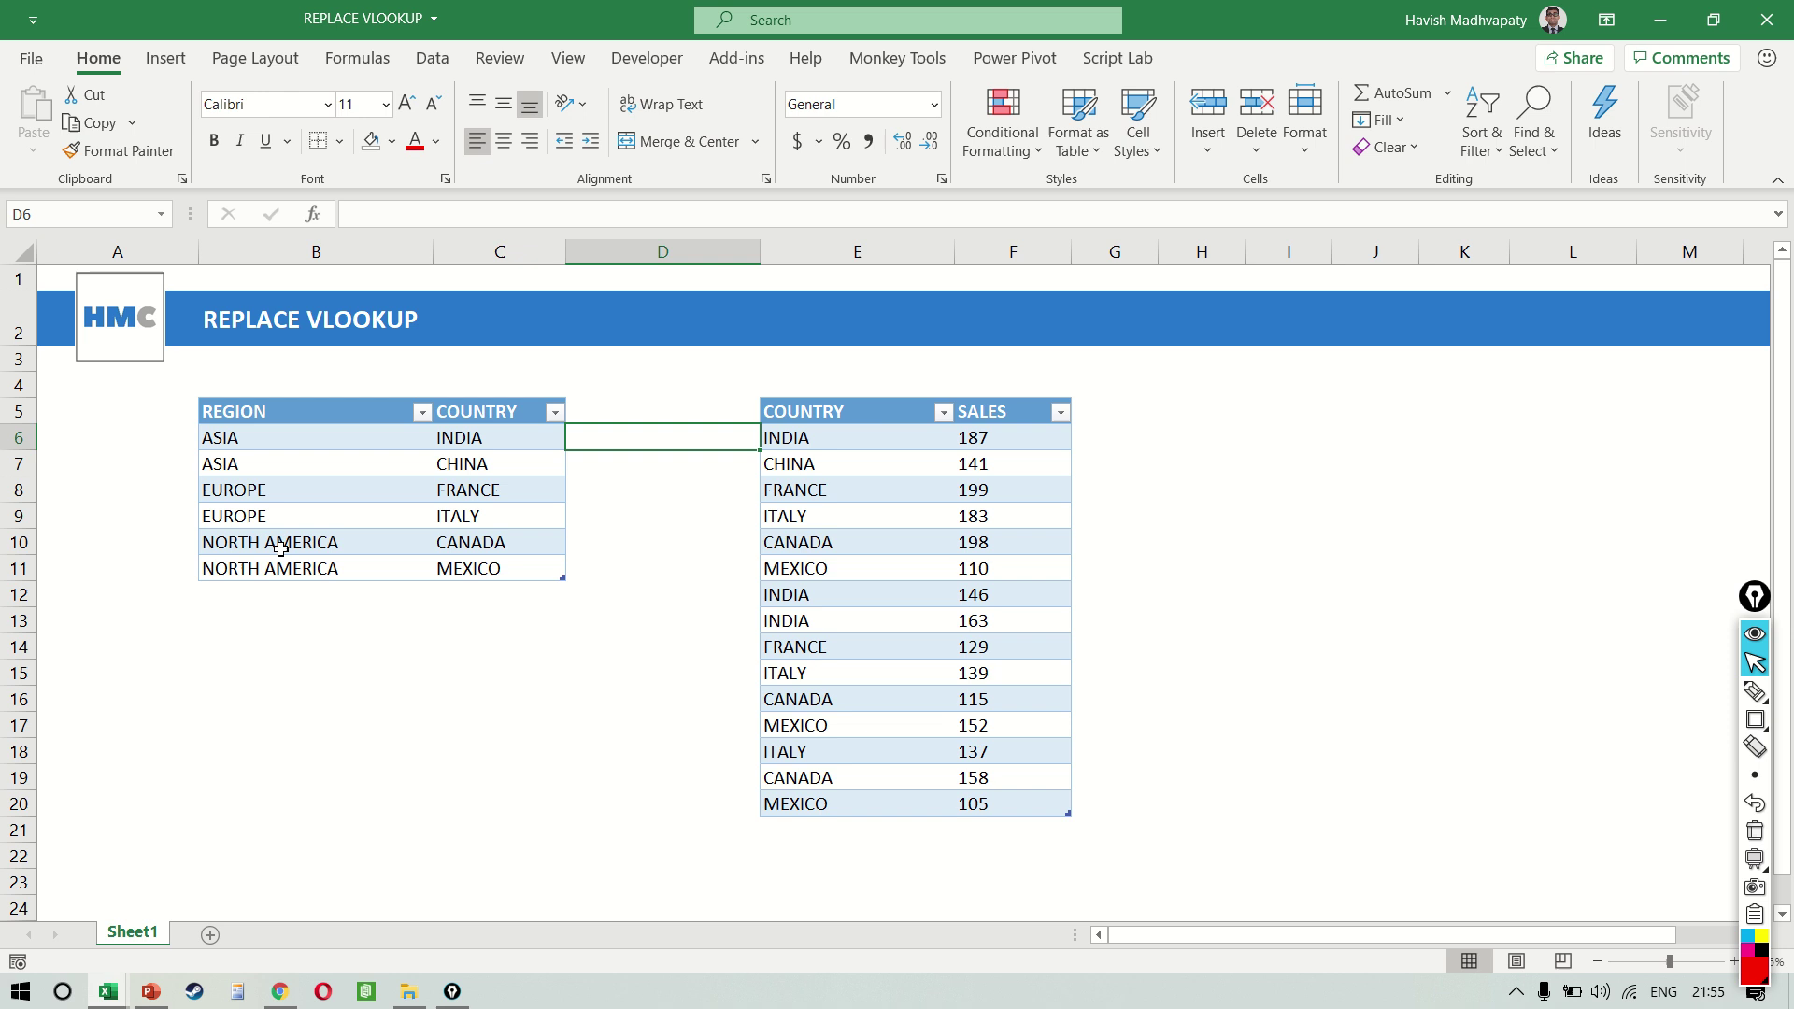
pyautogui.press('Left')
pyautogui.press('Left')
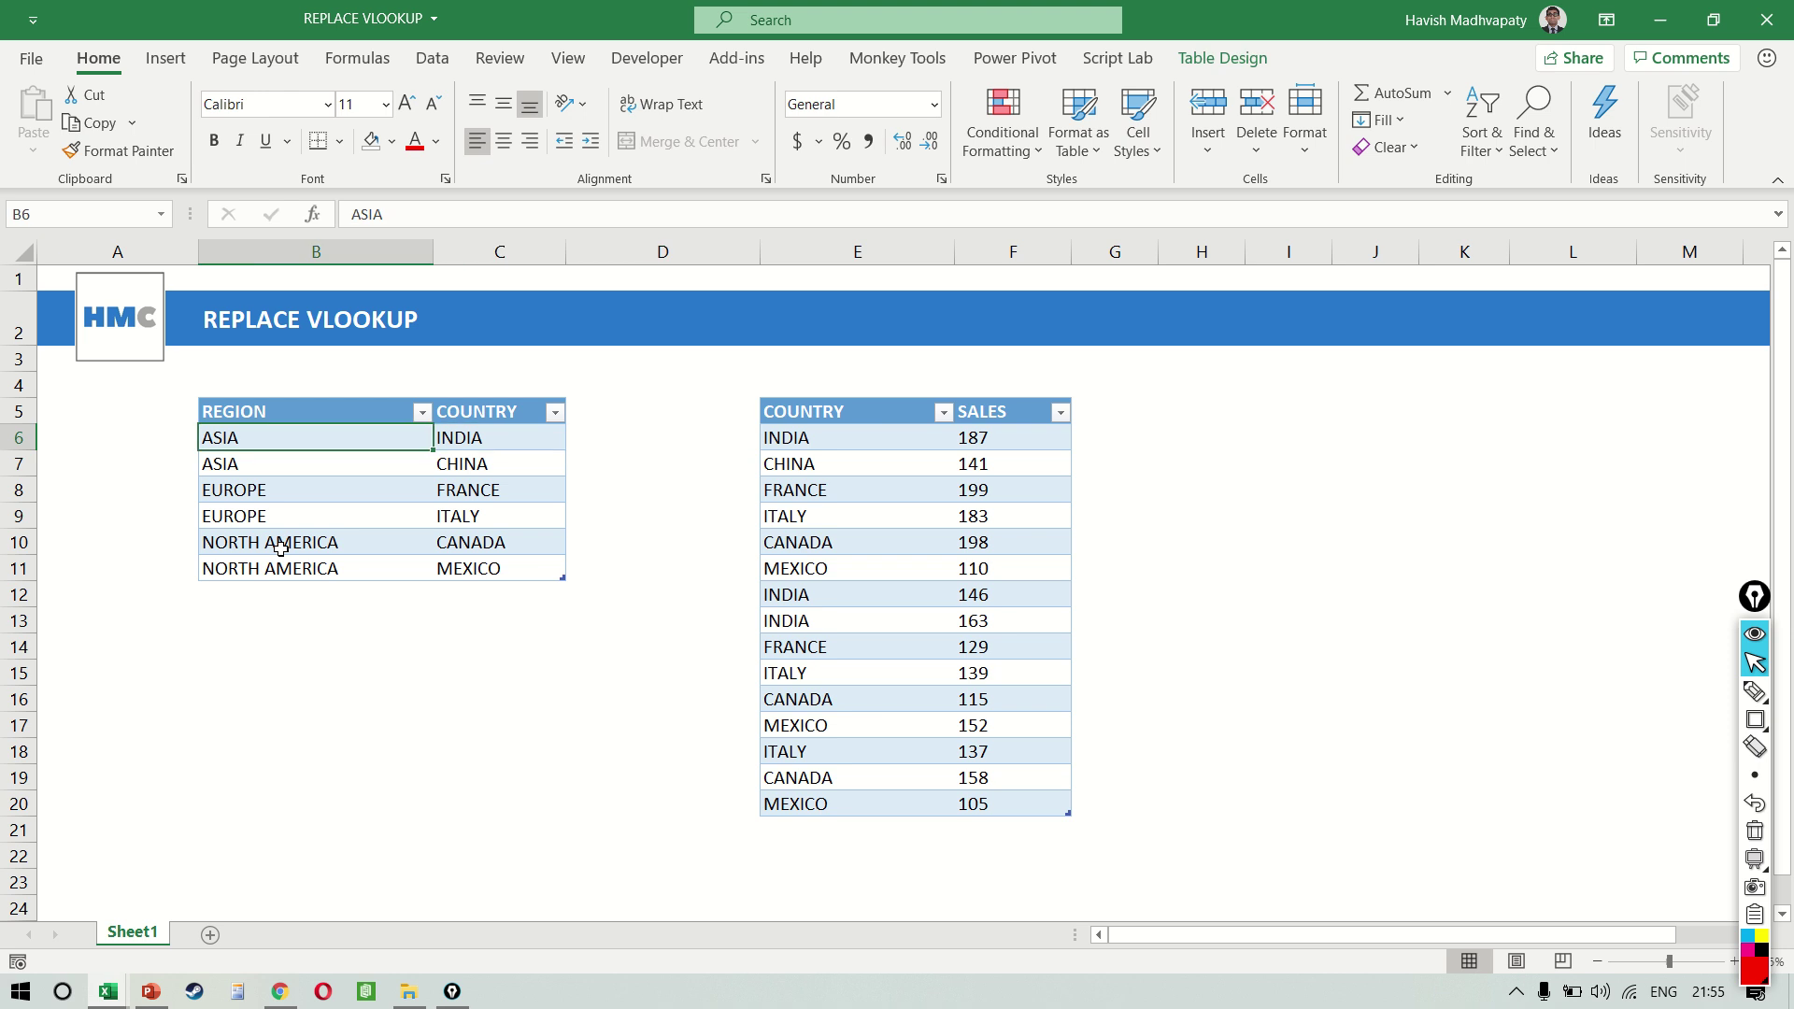
# Start an INDEX formula in H6 with the whole region lookup table, Table1[#All], as the array
pyautogui.press('Right')
pyautogui.press('Right')
pyautogui.press('Right')
pyautogui.press('Right')
pyautogui.press('Right')
pyautogui.press('Right')
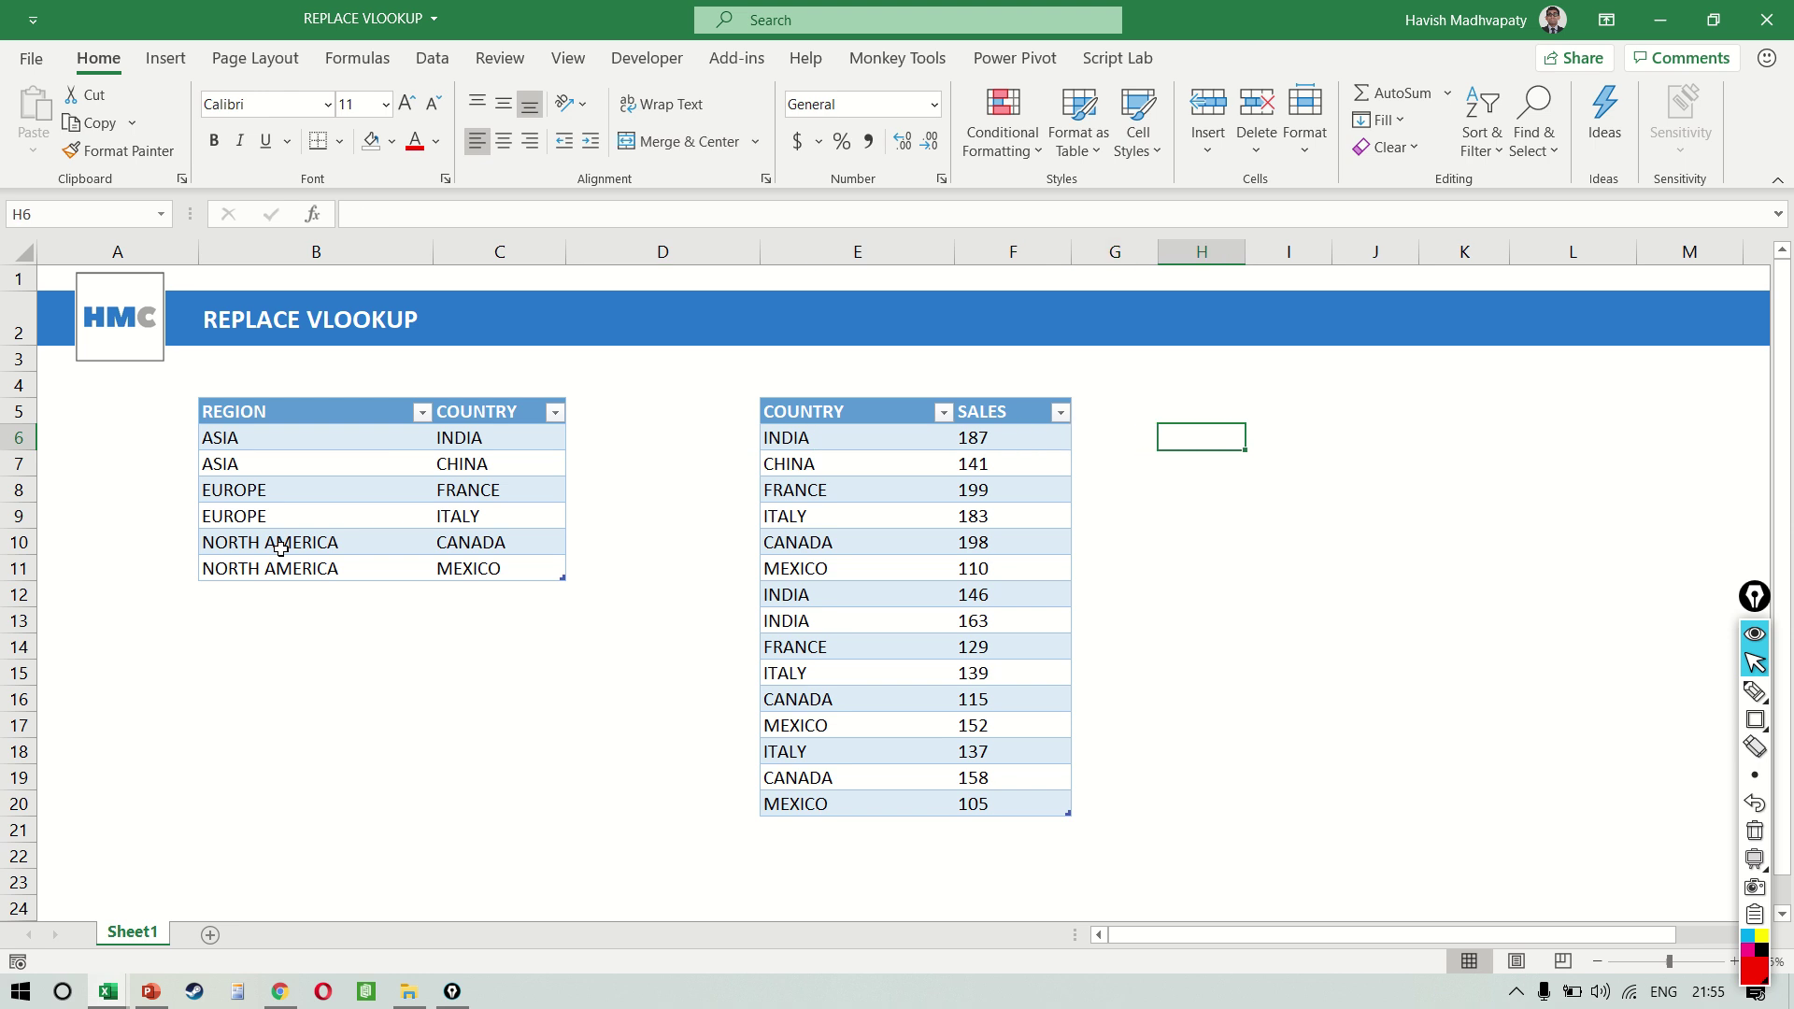
pyautogui.write('=INDEX(')
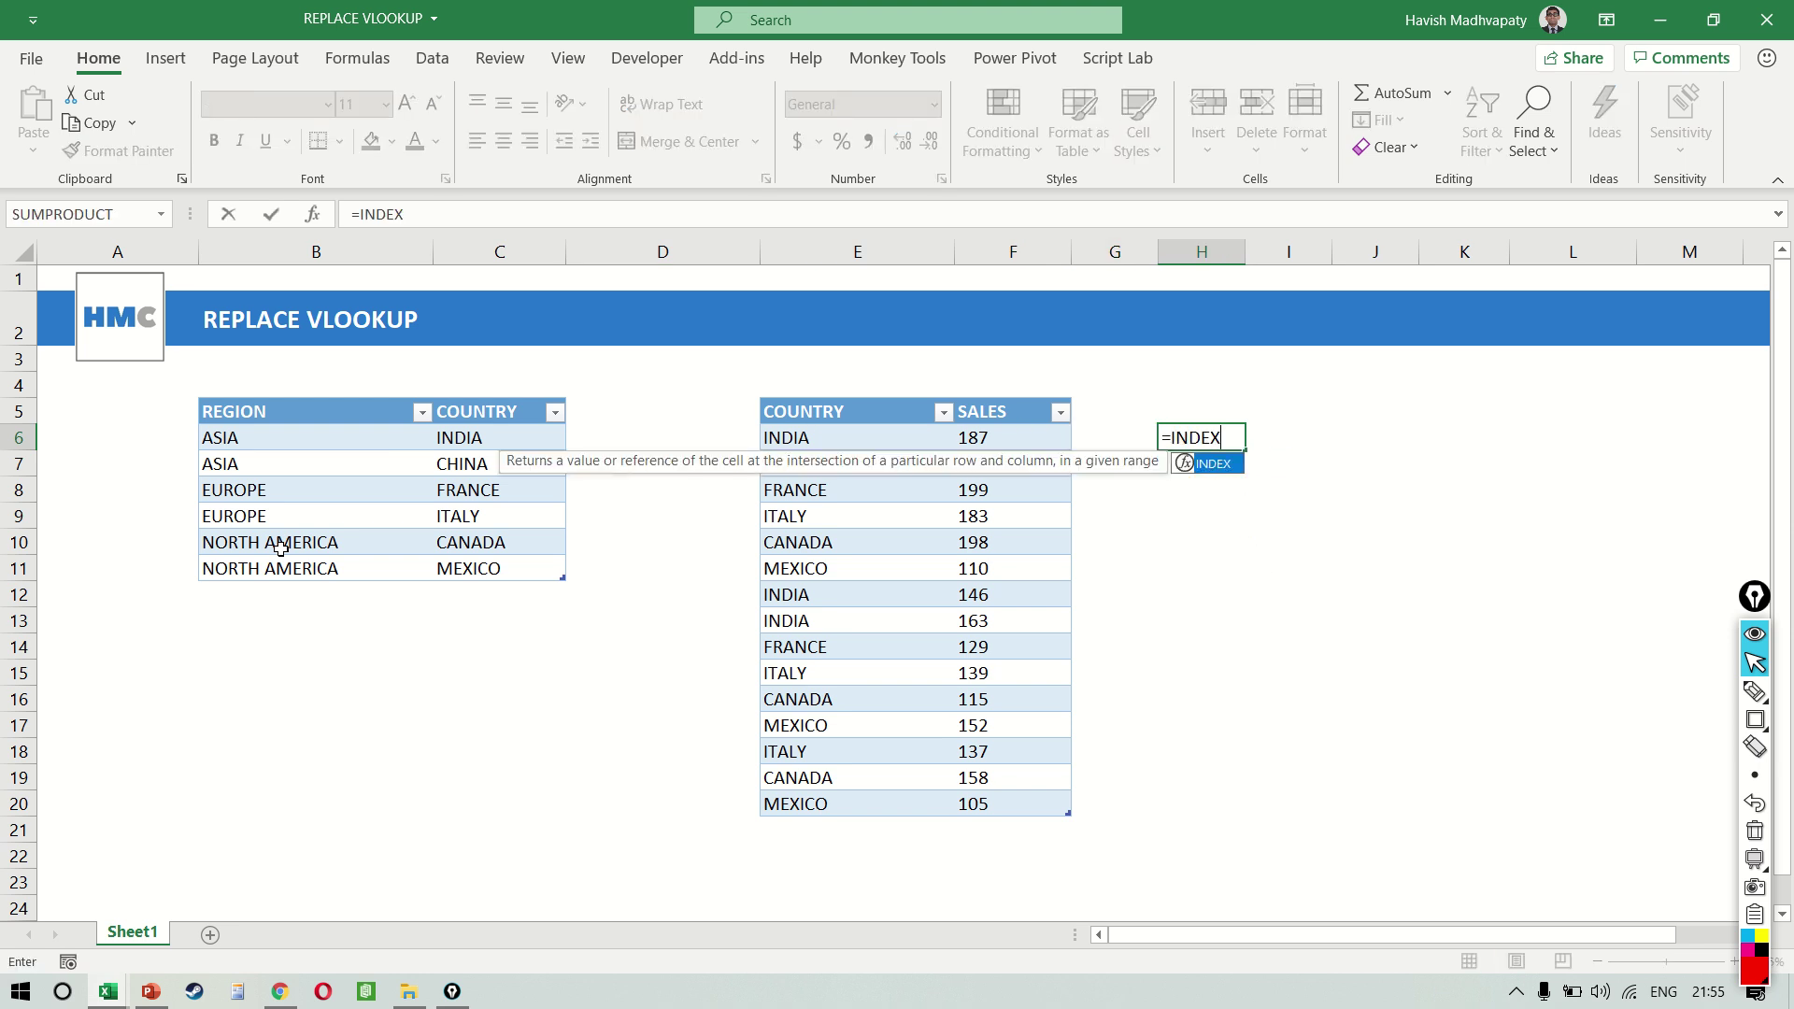
pyautogui.press('Up')
pyautogui.press('Left')
pyautogui.press('Left')
pyautogui.press('Left')
pyautogui.press('Left')
pyautogui.press('Left')
pyautogui.press('Left')
pyautogui.press('Left')
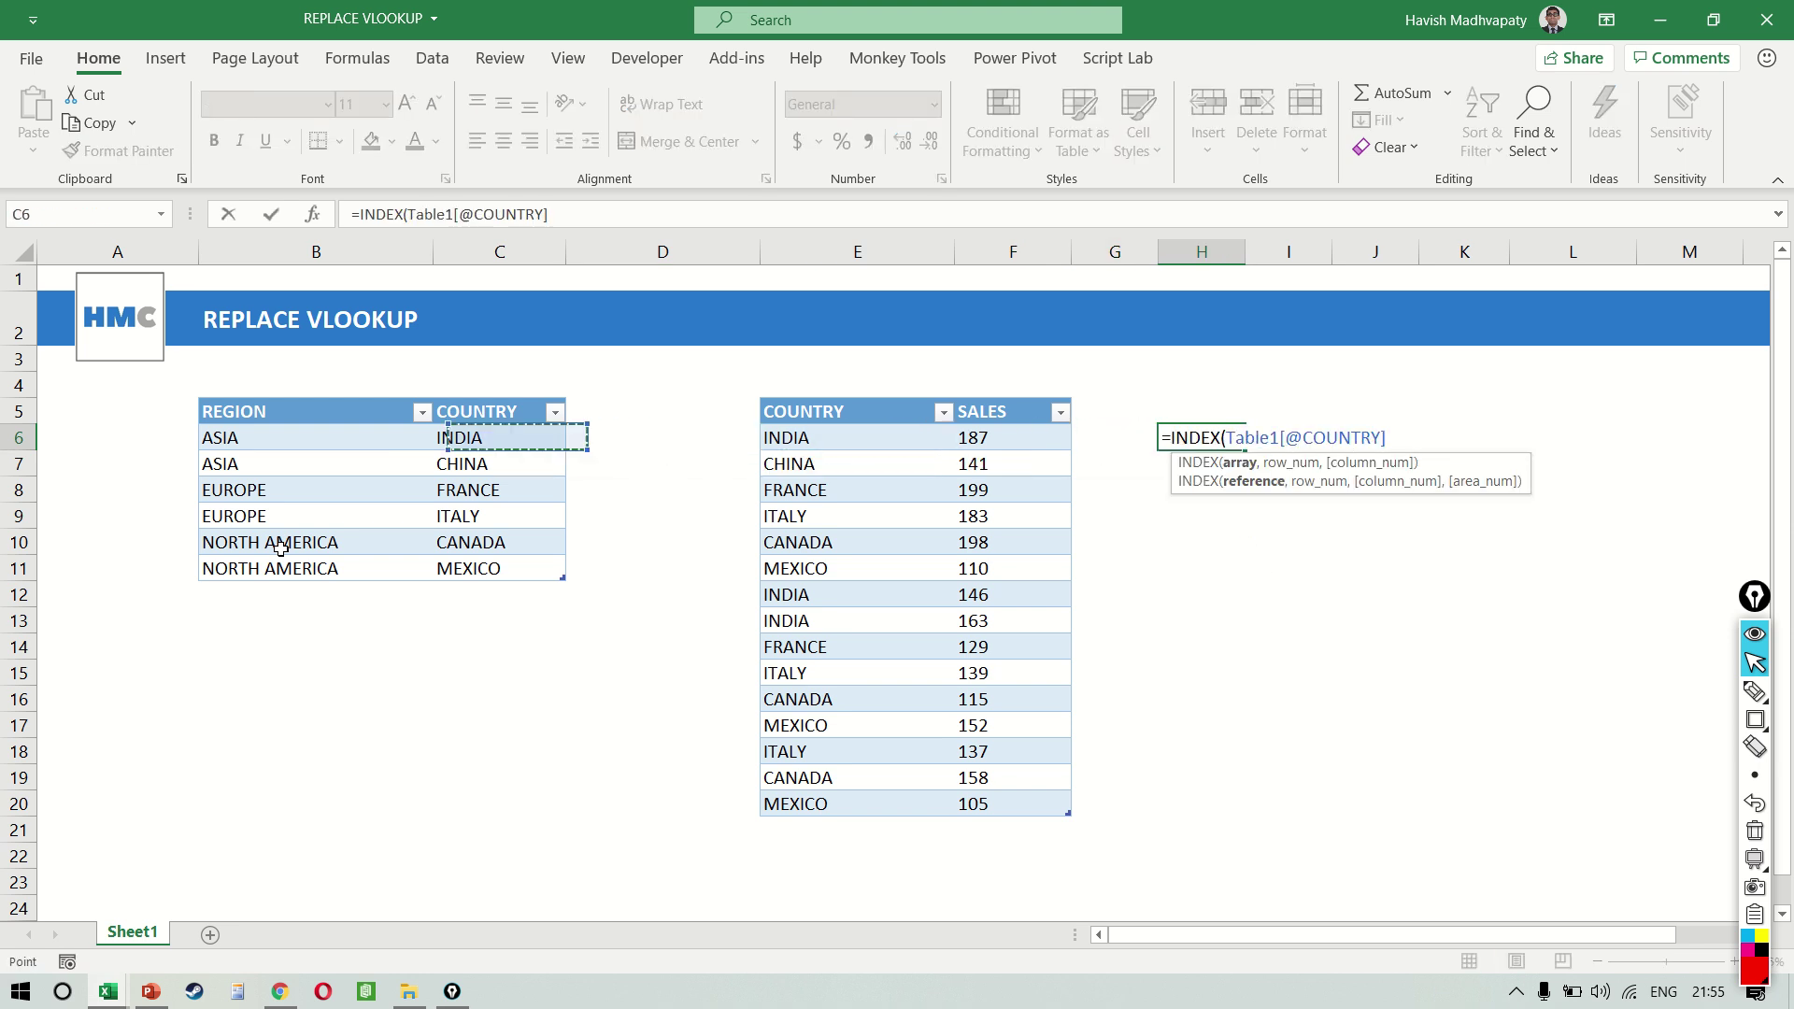
pyautogui.press('Right')
pyautogui.hotkey('ctrl', 'shift', 'Right')
pyautogui.hotkey('ctrl', 'shift', 'Down')
pyautogui.write(',')
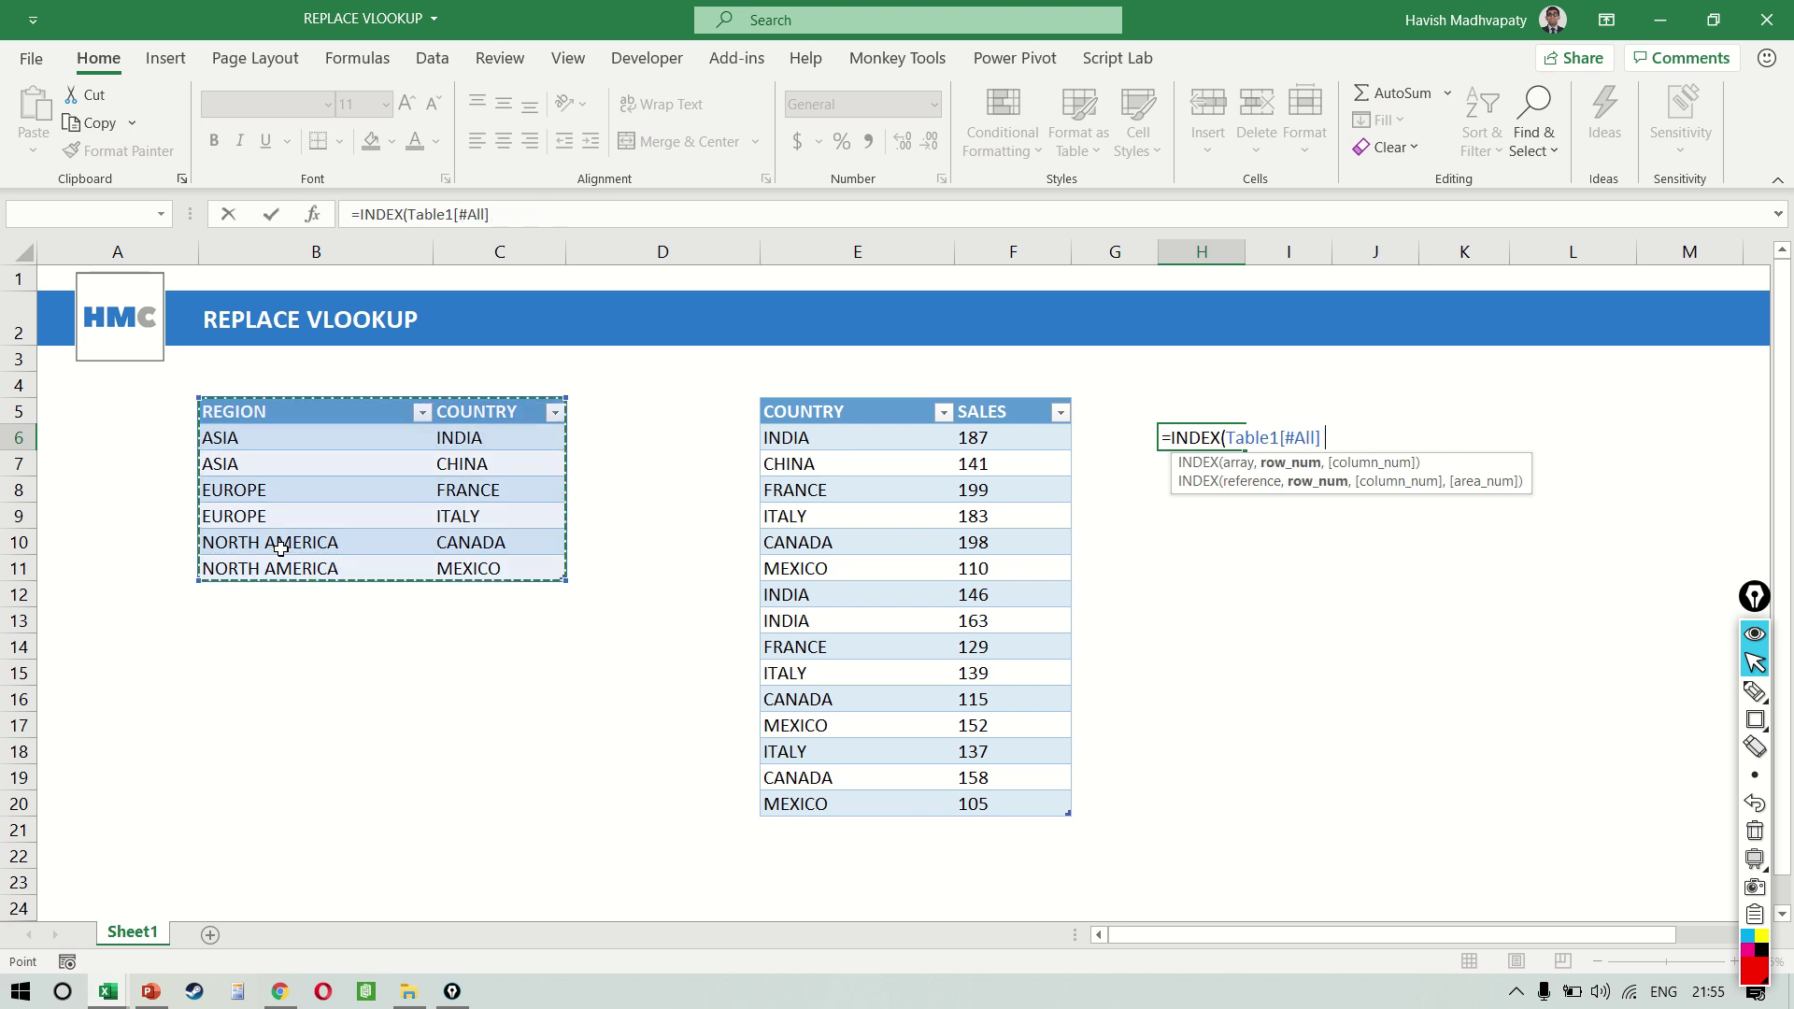
pyautogui.hotkey('alt', 'Return')
pyautogui.write('MATCH(')
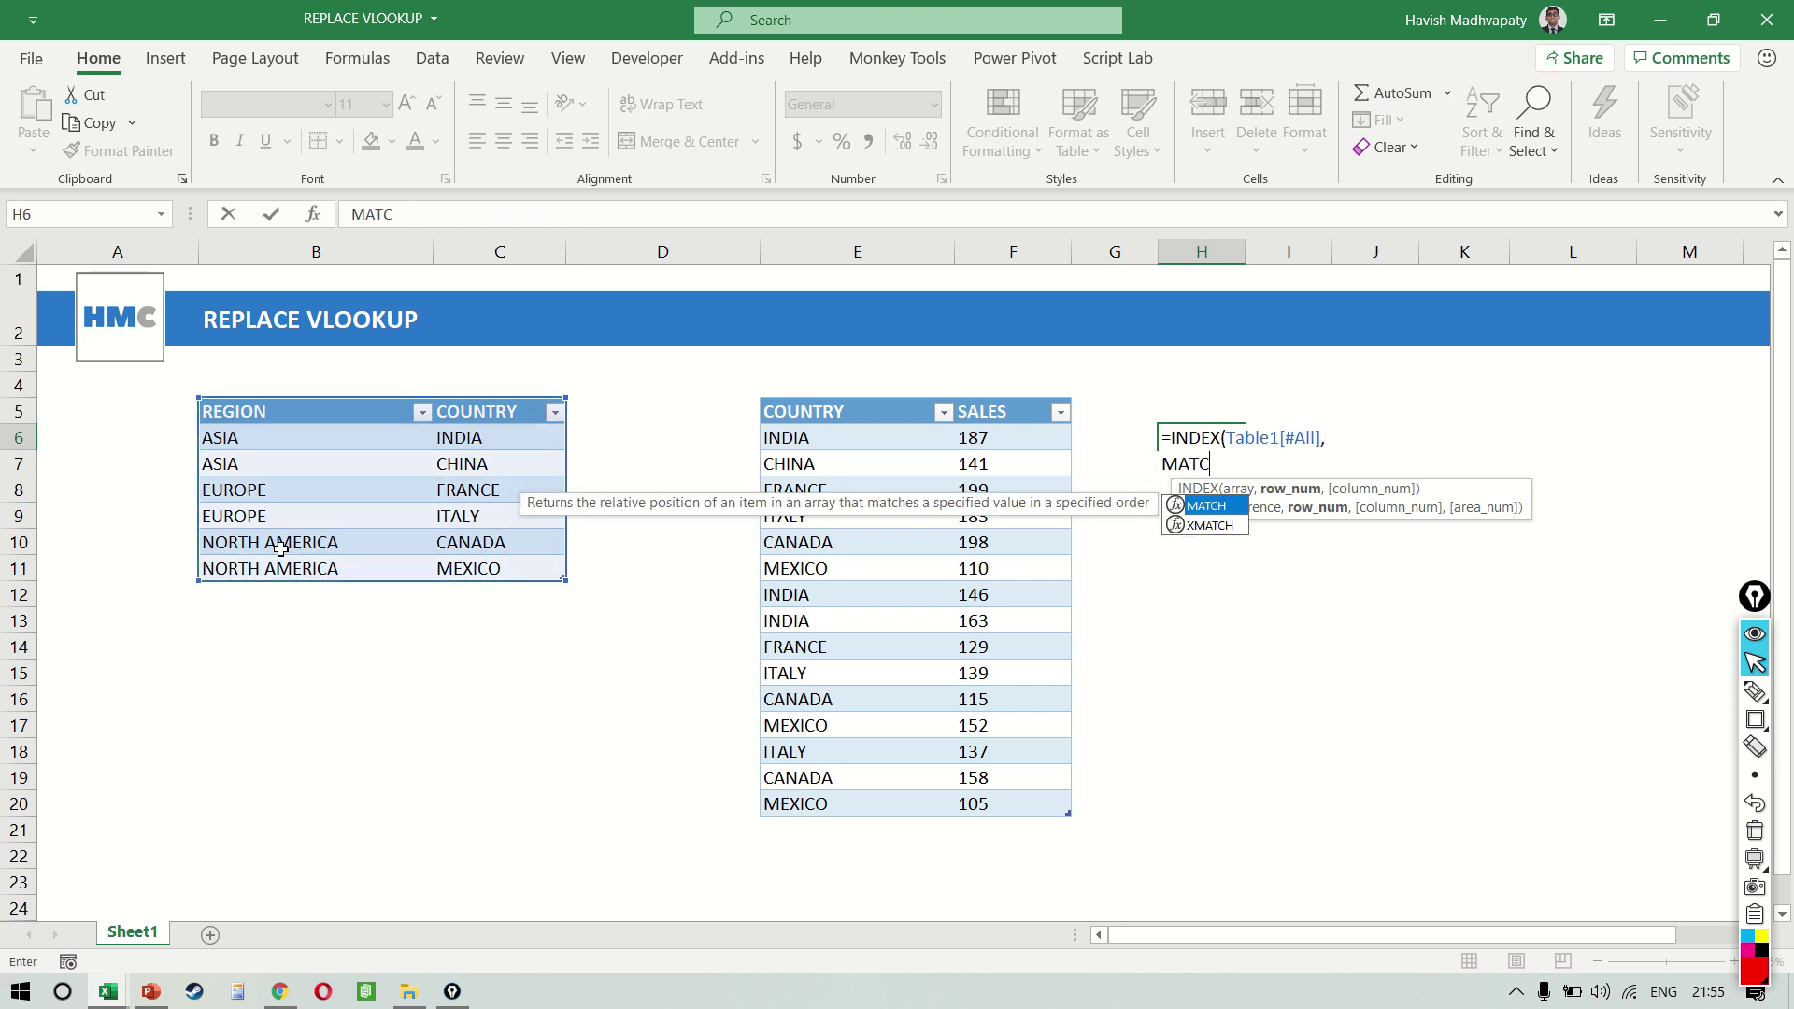
pyautogui.press('Left')
pyautogui.press('Left')
pyautogui.press('Left')
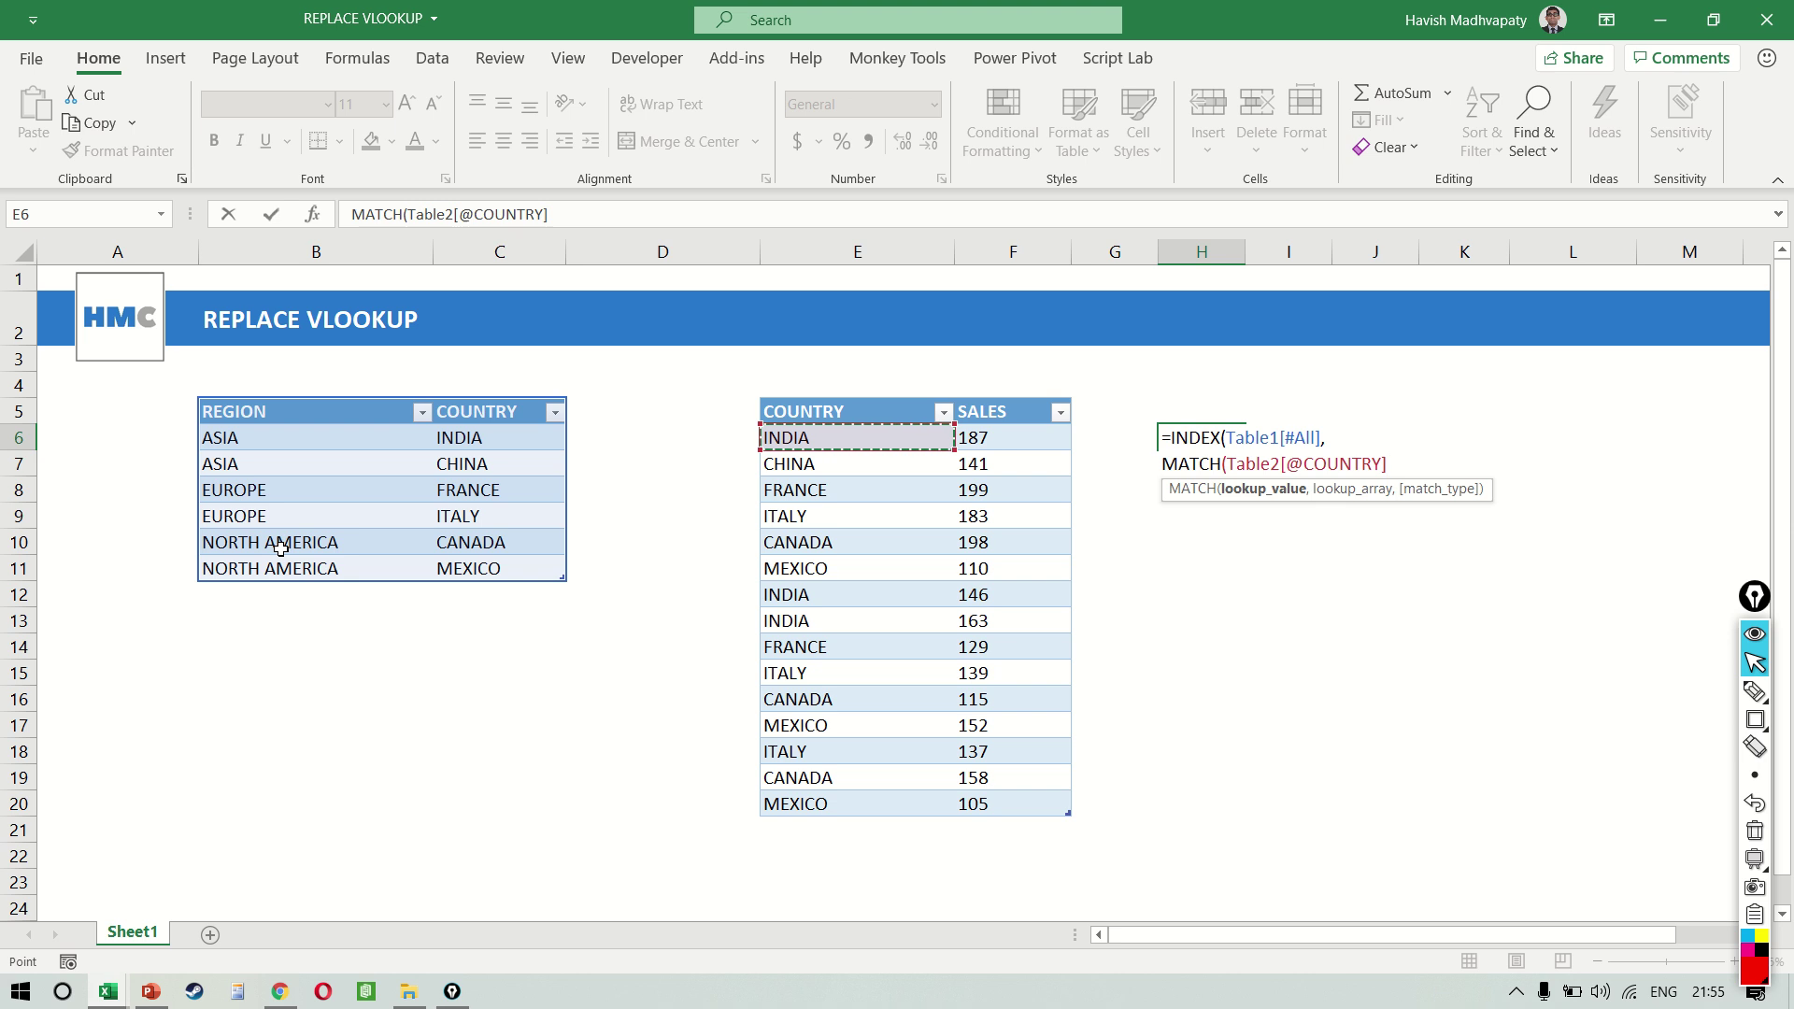
pyautogui.write(',')
pyautogui.press('Left')
pyautogui.press('Left')
pyautogui.press('Left')
pyautogui.press('Left')
pyautogui.press('Left')
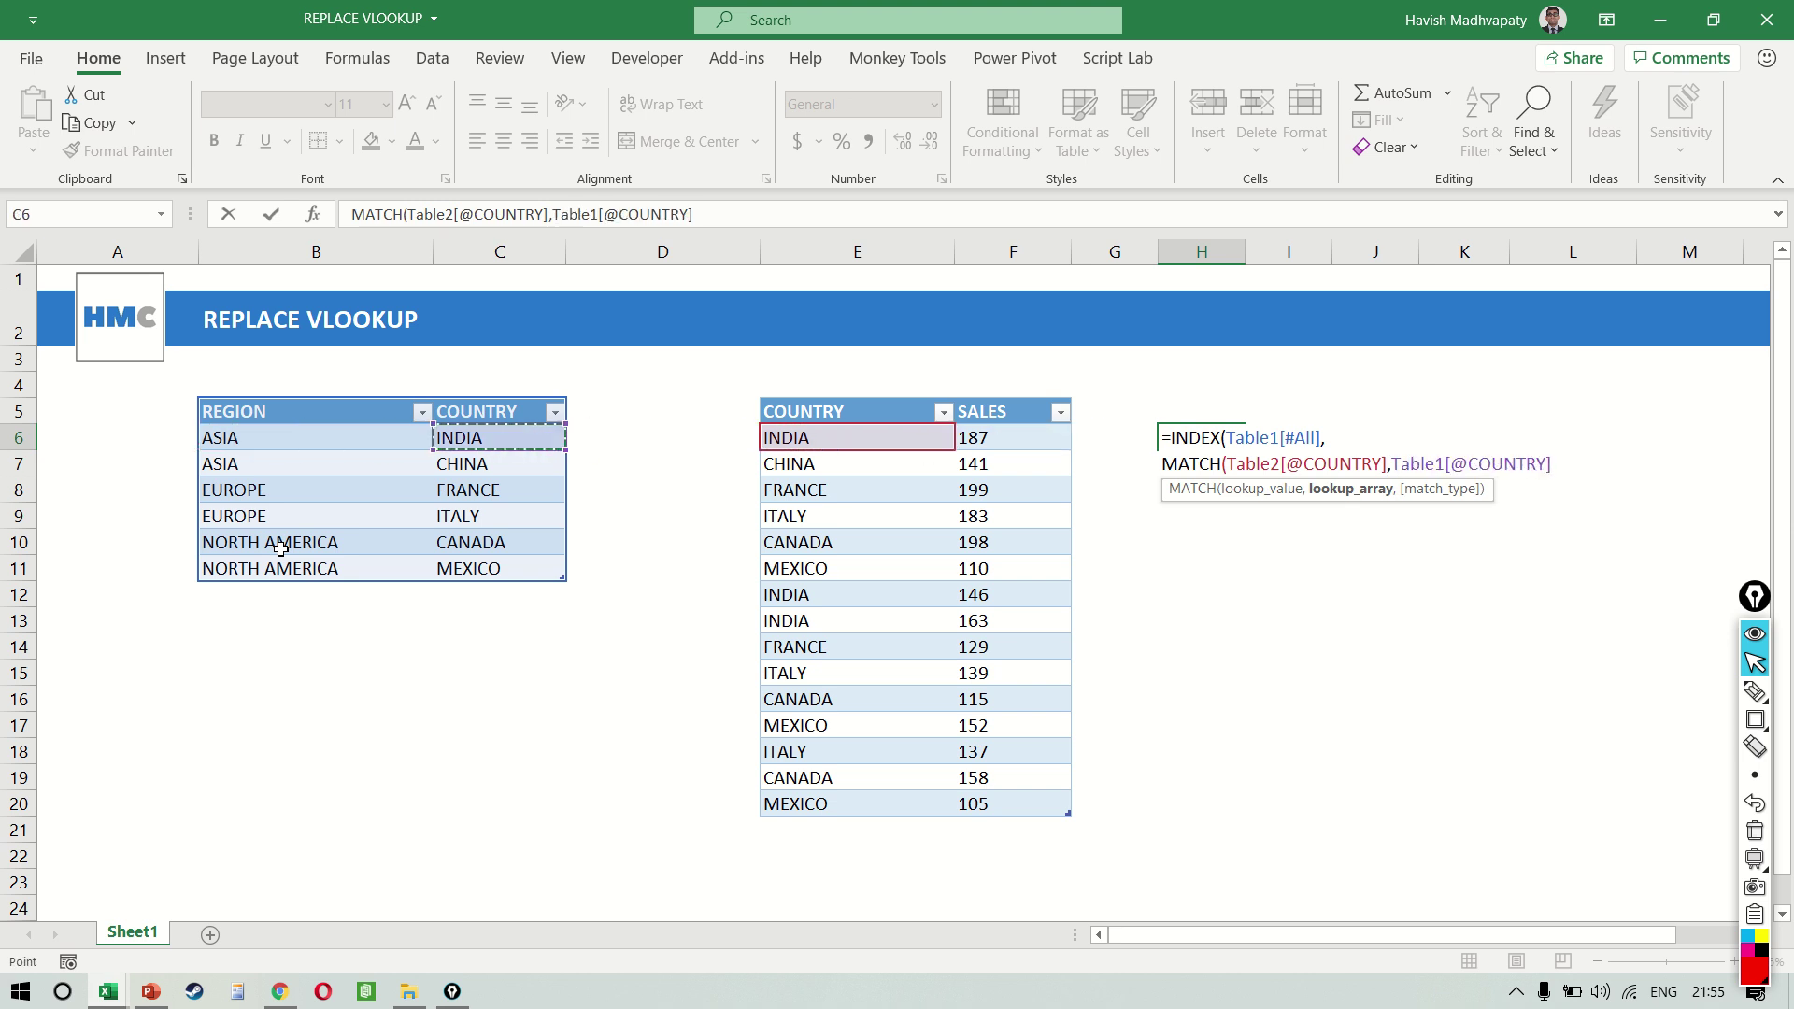
pyautogui.hotkey('ctrl', 'space')
pyautogui.hotkey('ctrl', 'space')
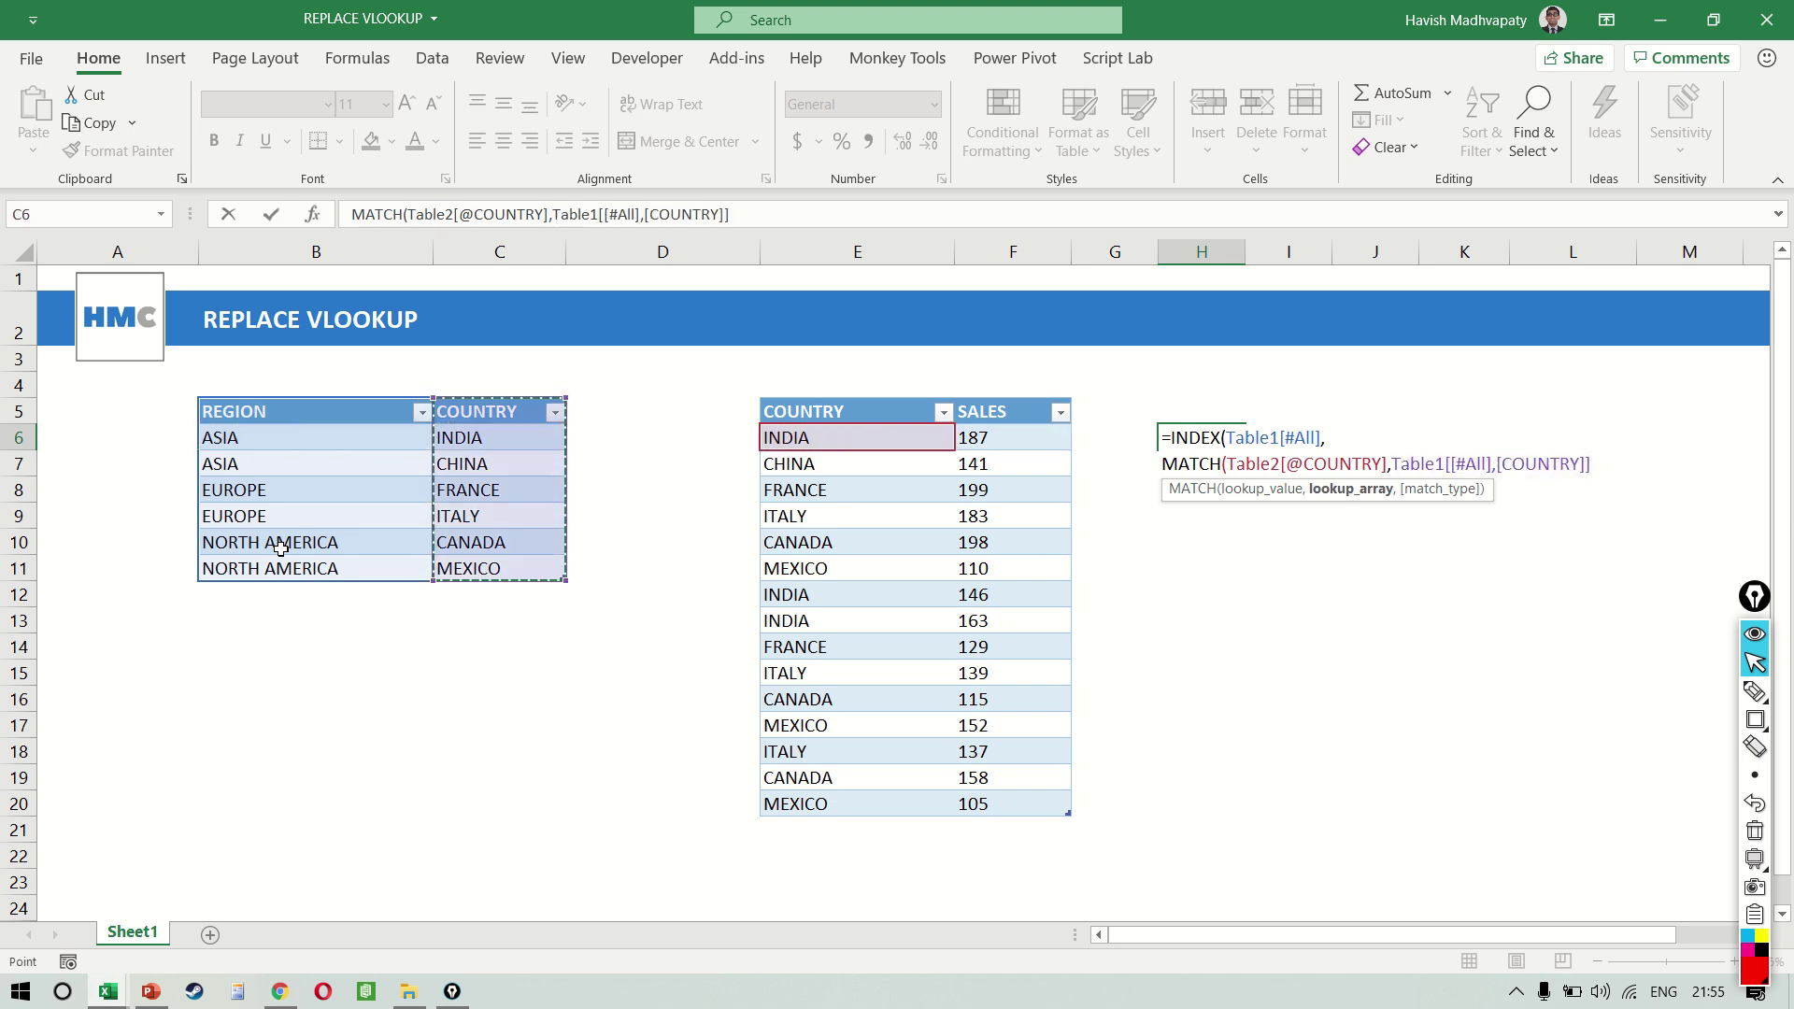
pyautogui.write(',')
pyautogui.write('0),1')
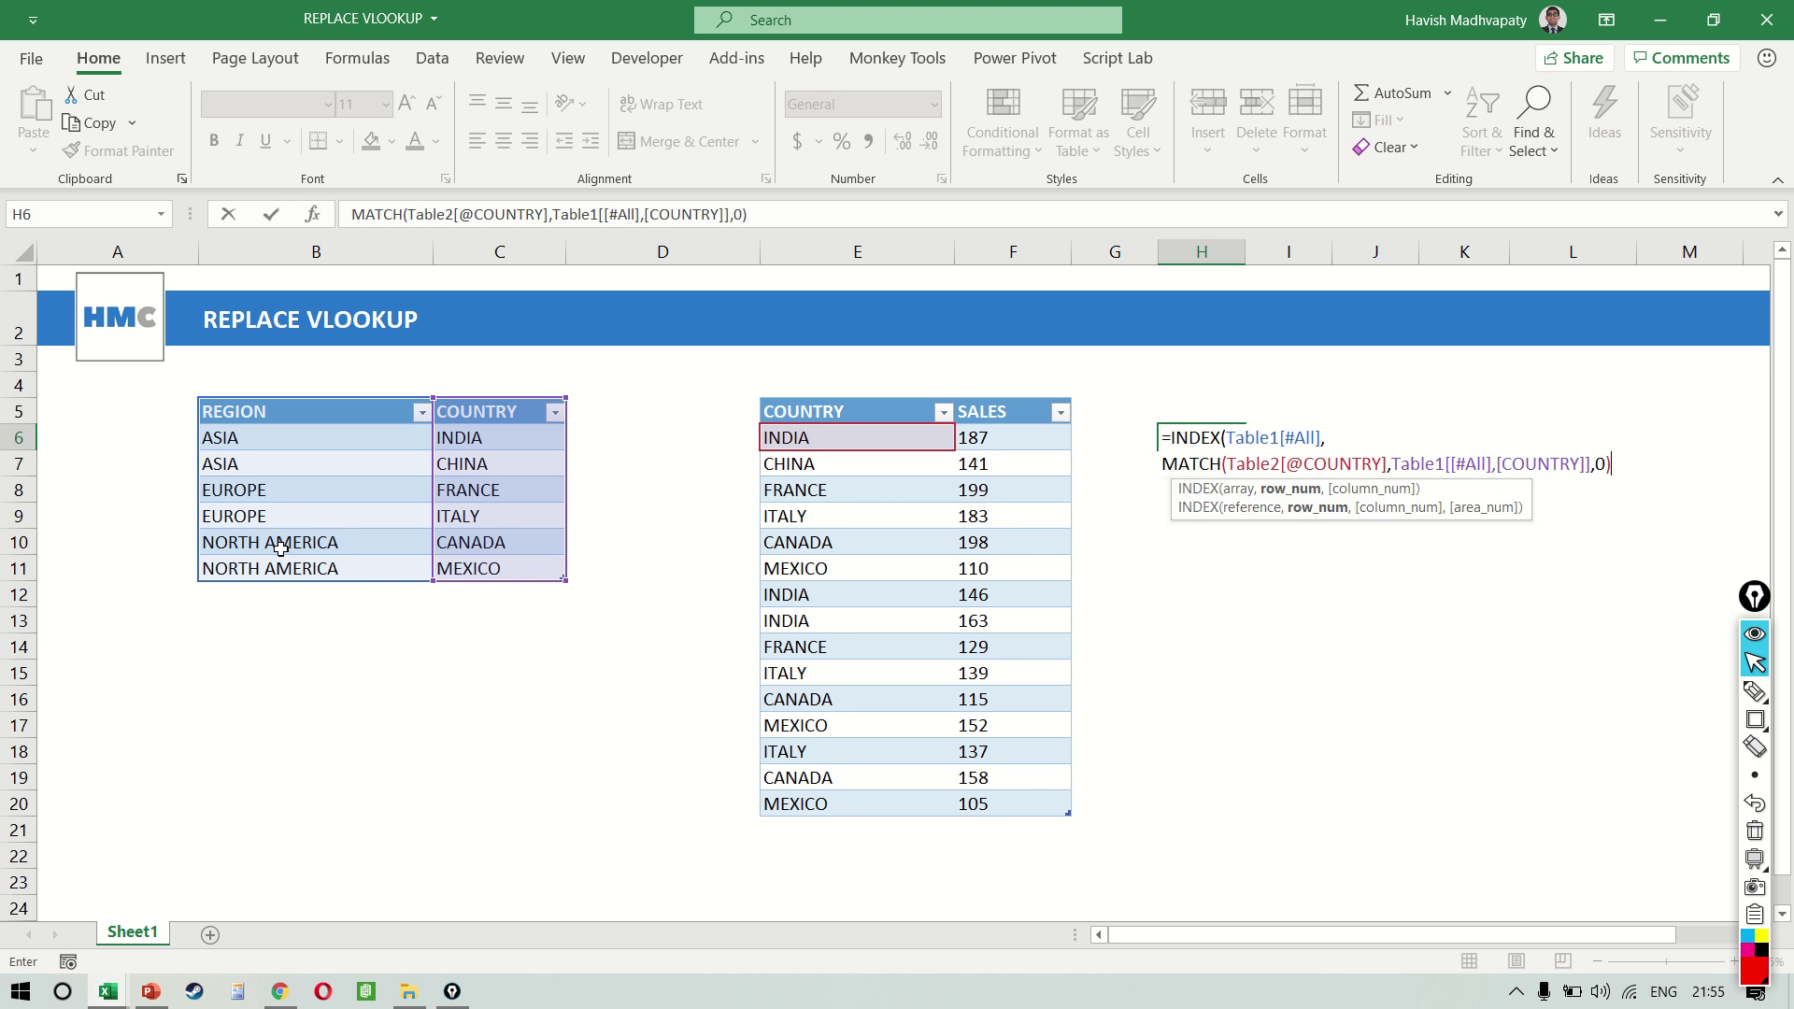
pyautogui.write(')')
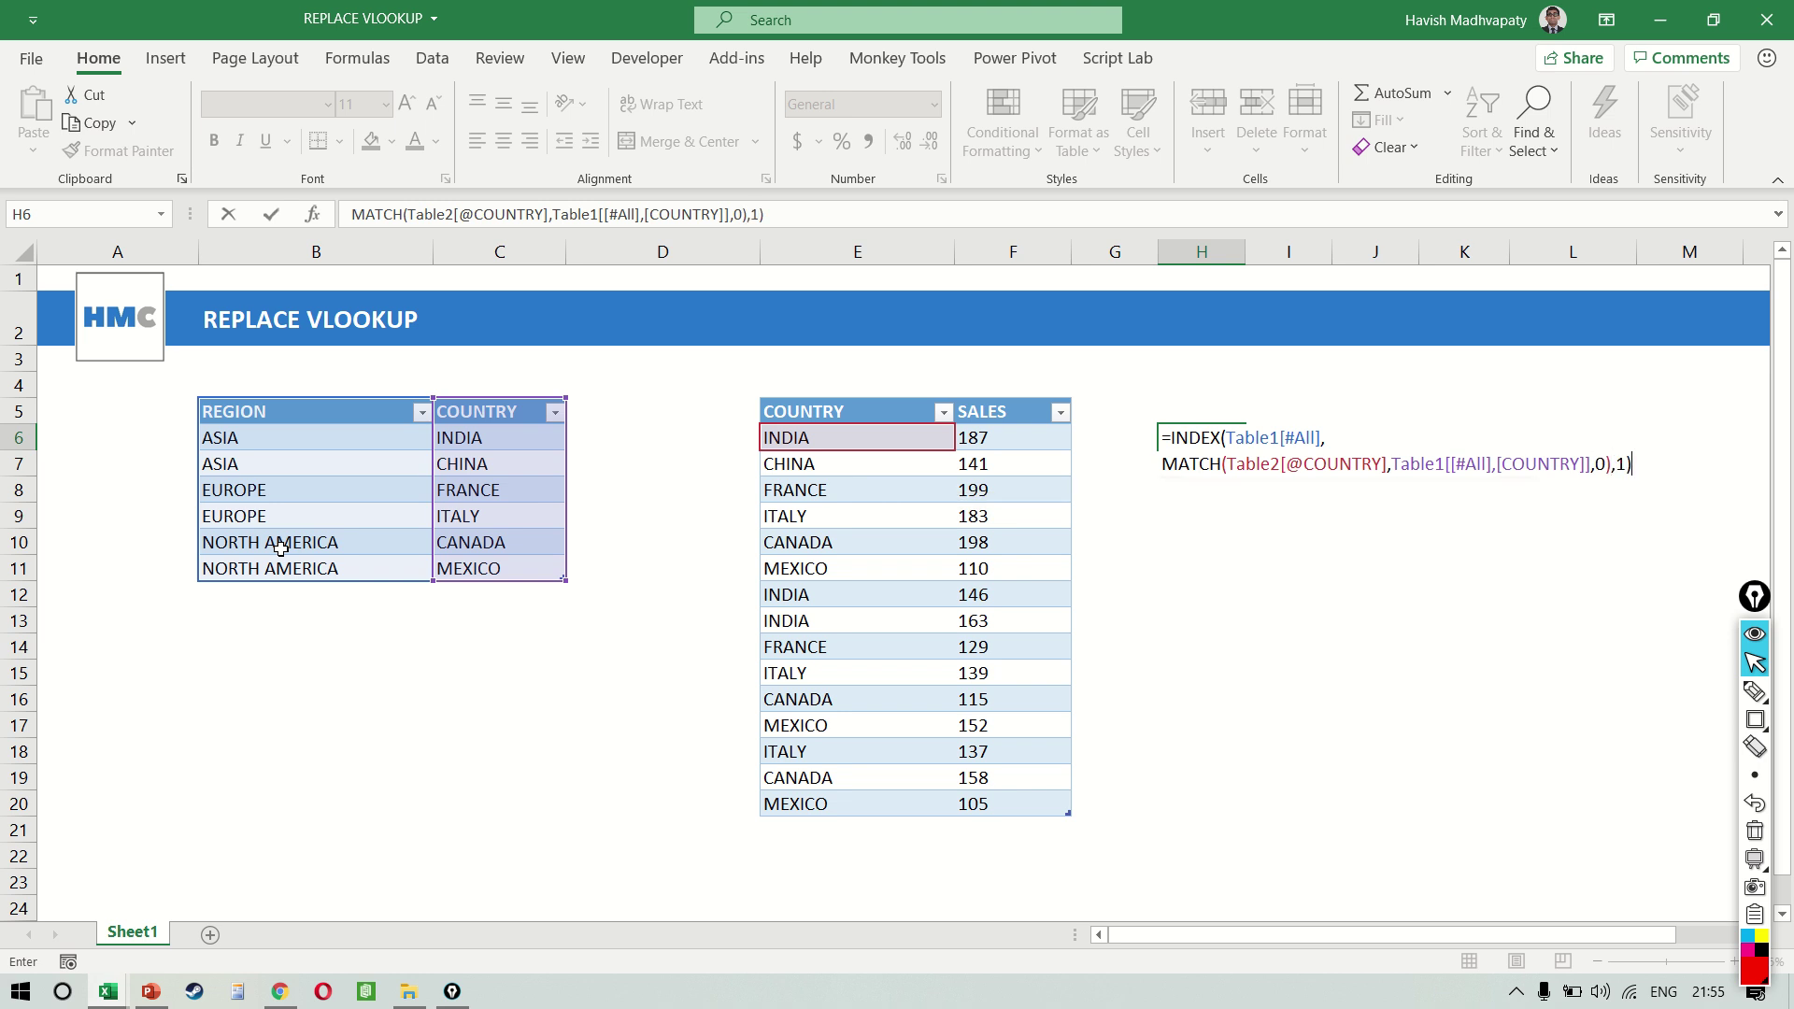
pyautogui.press('Return')
# Fill the INDEX and MATCH formula from H6 down to H20, alongside all sales rows
pyautogui.press('Up')
pyautogui.hotkey('shift', 'Down')
pyautogui.hotkey('shift', 'Down')
pyautogui.hotkey('shift', 'Down')
pyautogui.hotkey('shift', 'Down')
pyautogui.hotkey('shift', 'Down')
pyautogui.hotkey('shift', 'Down')
pyautogui.hotkey('shift', 'Down')
pyautogui.hotkey('shift', 'Down')
pyautogui.hotkey('shift', 'Down')
pyautogui.hotkey('shift', 'Down')
pyautogui.hotkey('shift', 'Down')
pyautogui.hotkey('shift', 'Down')
pyautogui.hotkey('shift', 'Down')
pyautogui.hotkey('shift', 'Down')
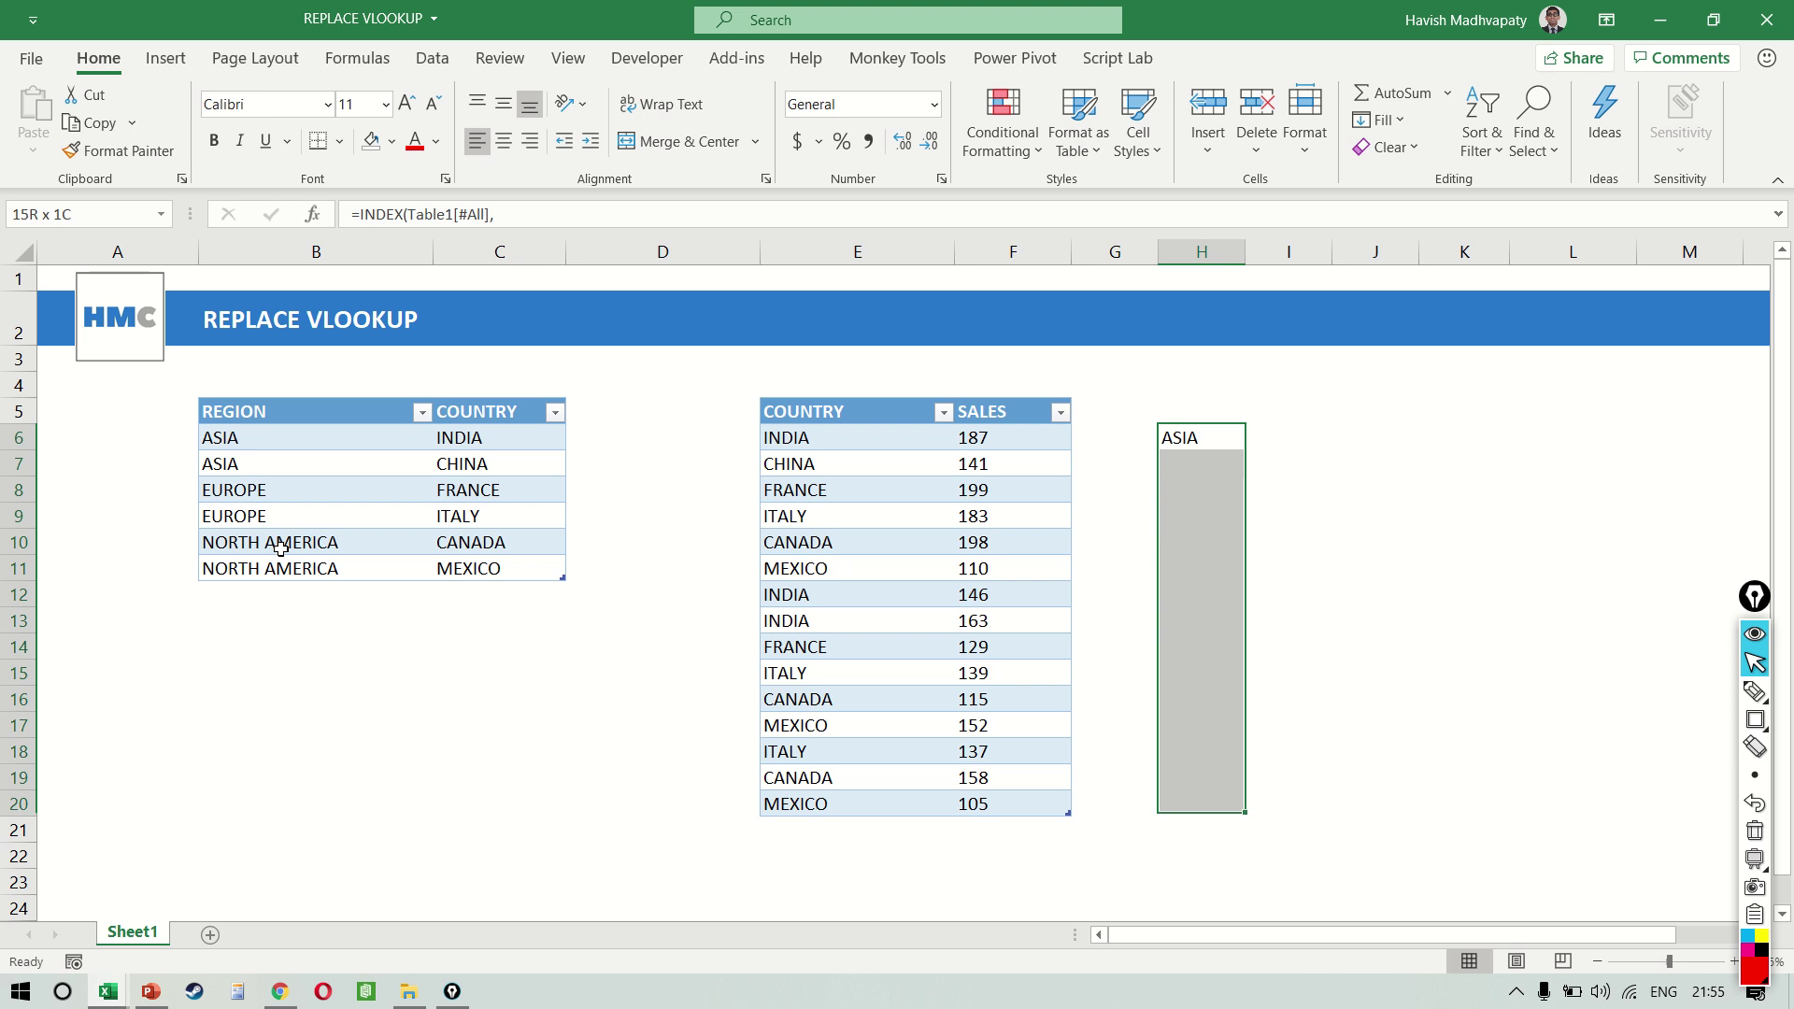
pyautogui.hotkey('ctrl', 'd')
# Break the H6 formula so that its column number argument sits on its own line
pyautogui.press('F2')
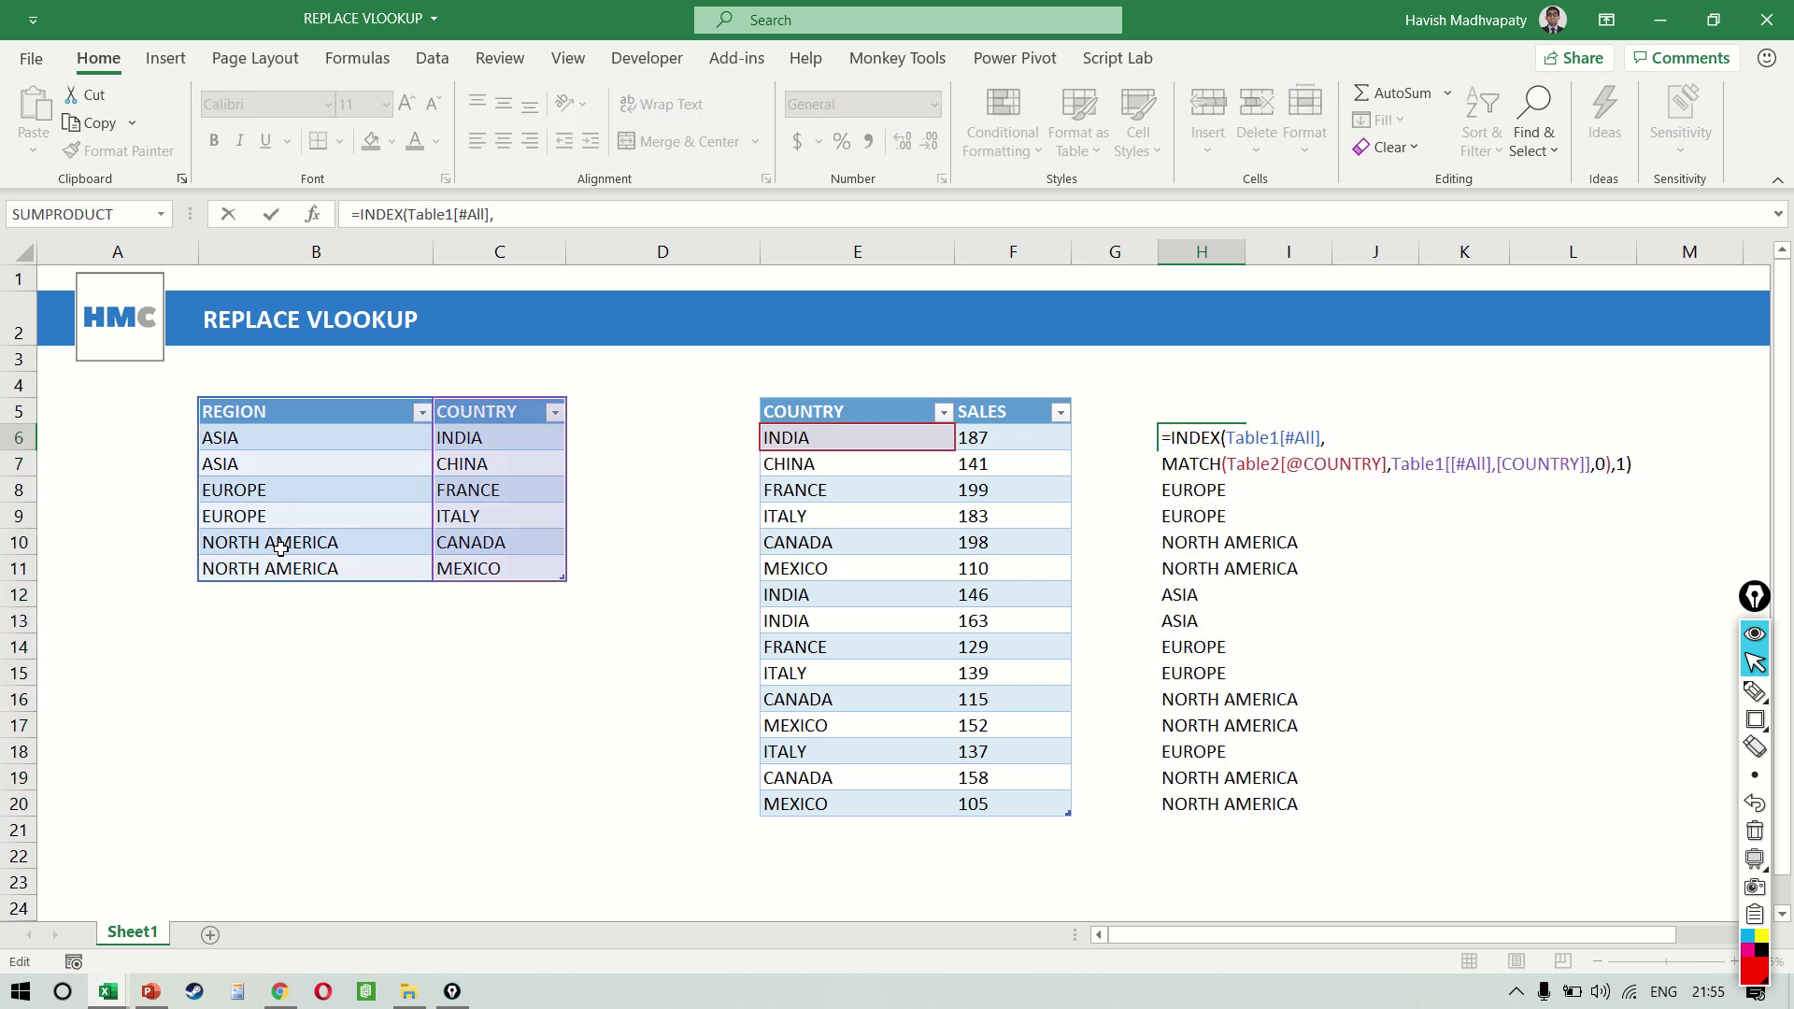
pyautogui.press('Left')
pyautogui.press('Left')
pyautogui.hotkey('alt', 'Return')
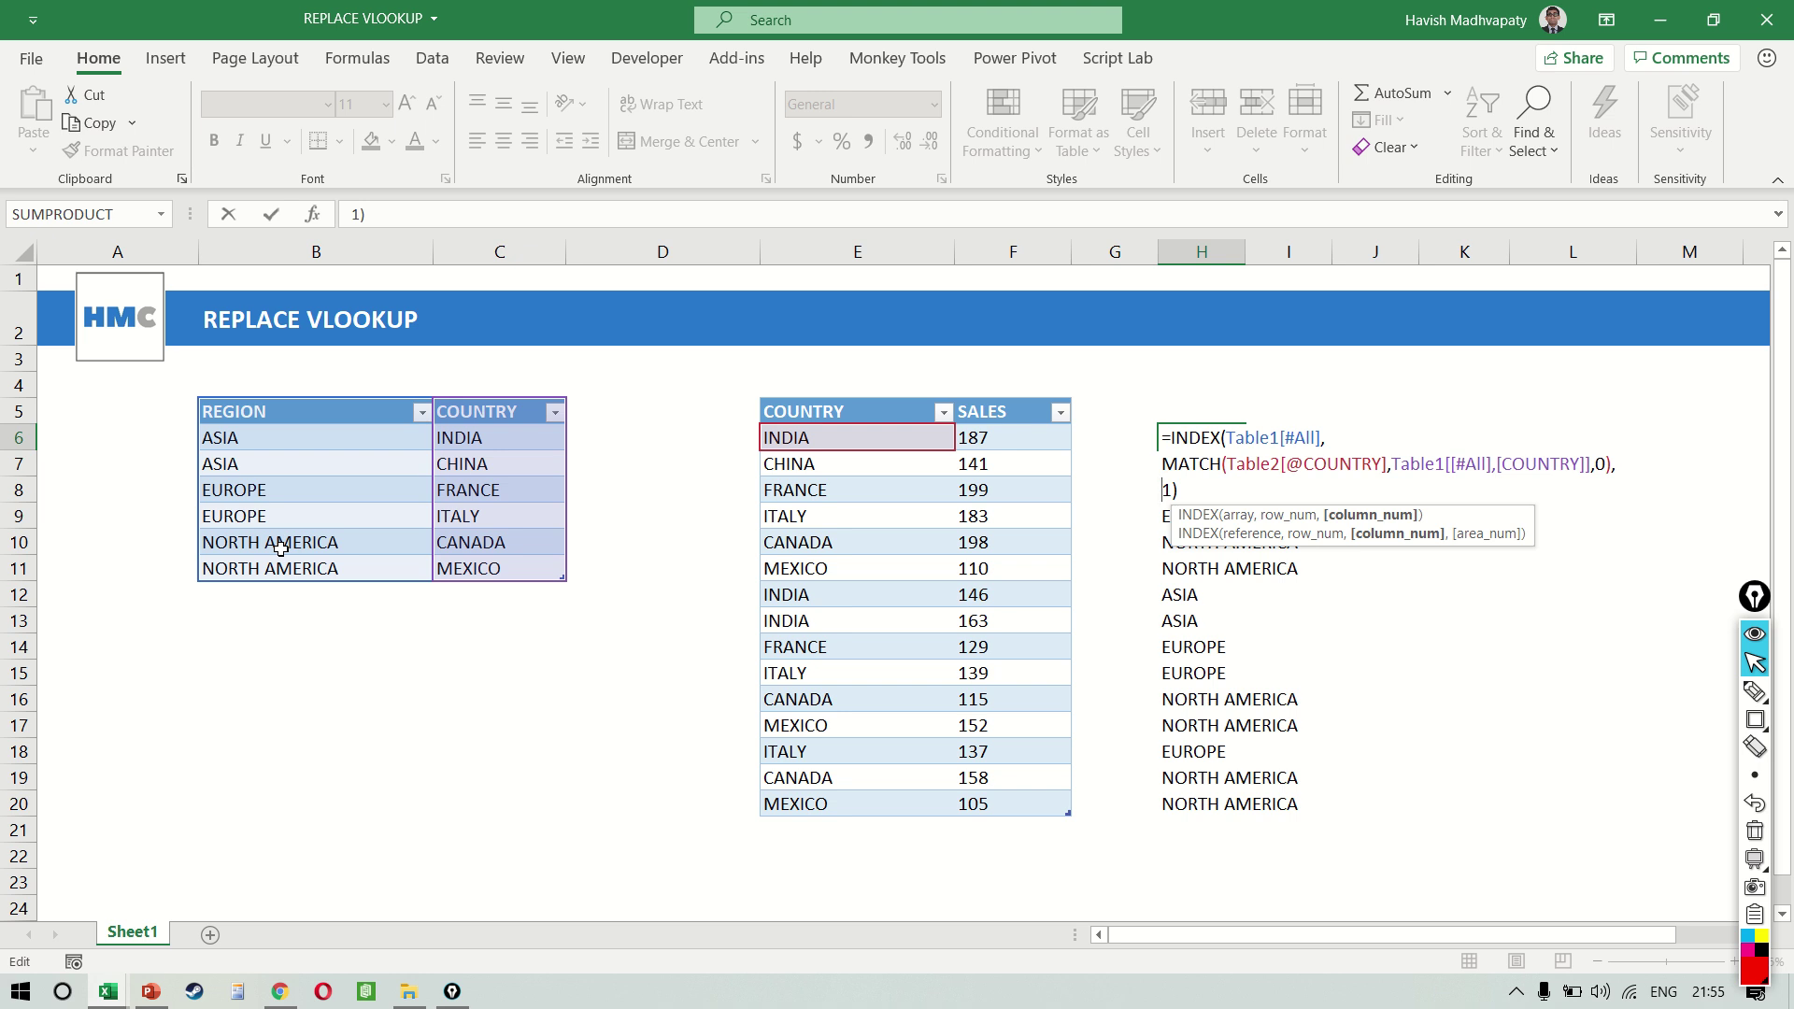
pyautogui.hotkey('ctrl', 'Return')
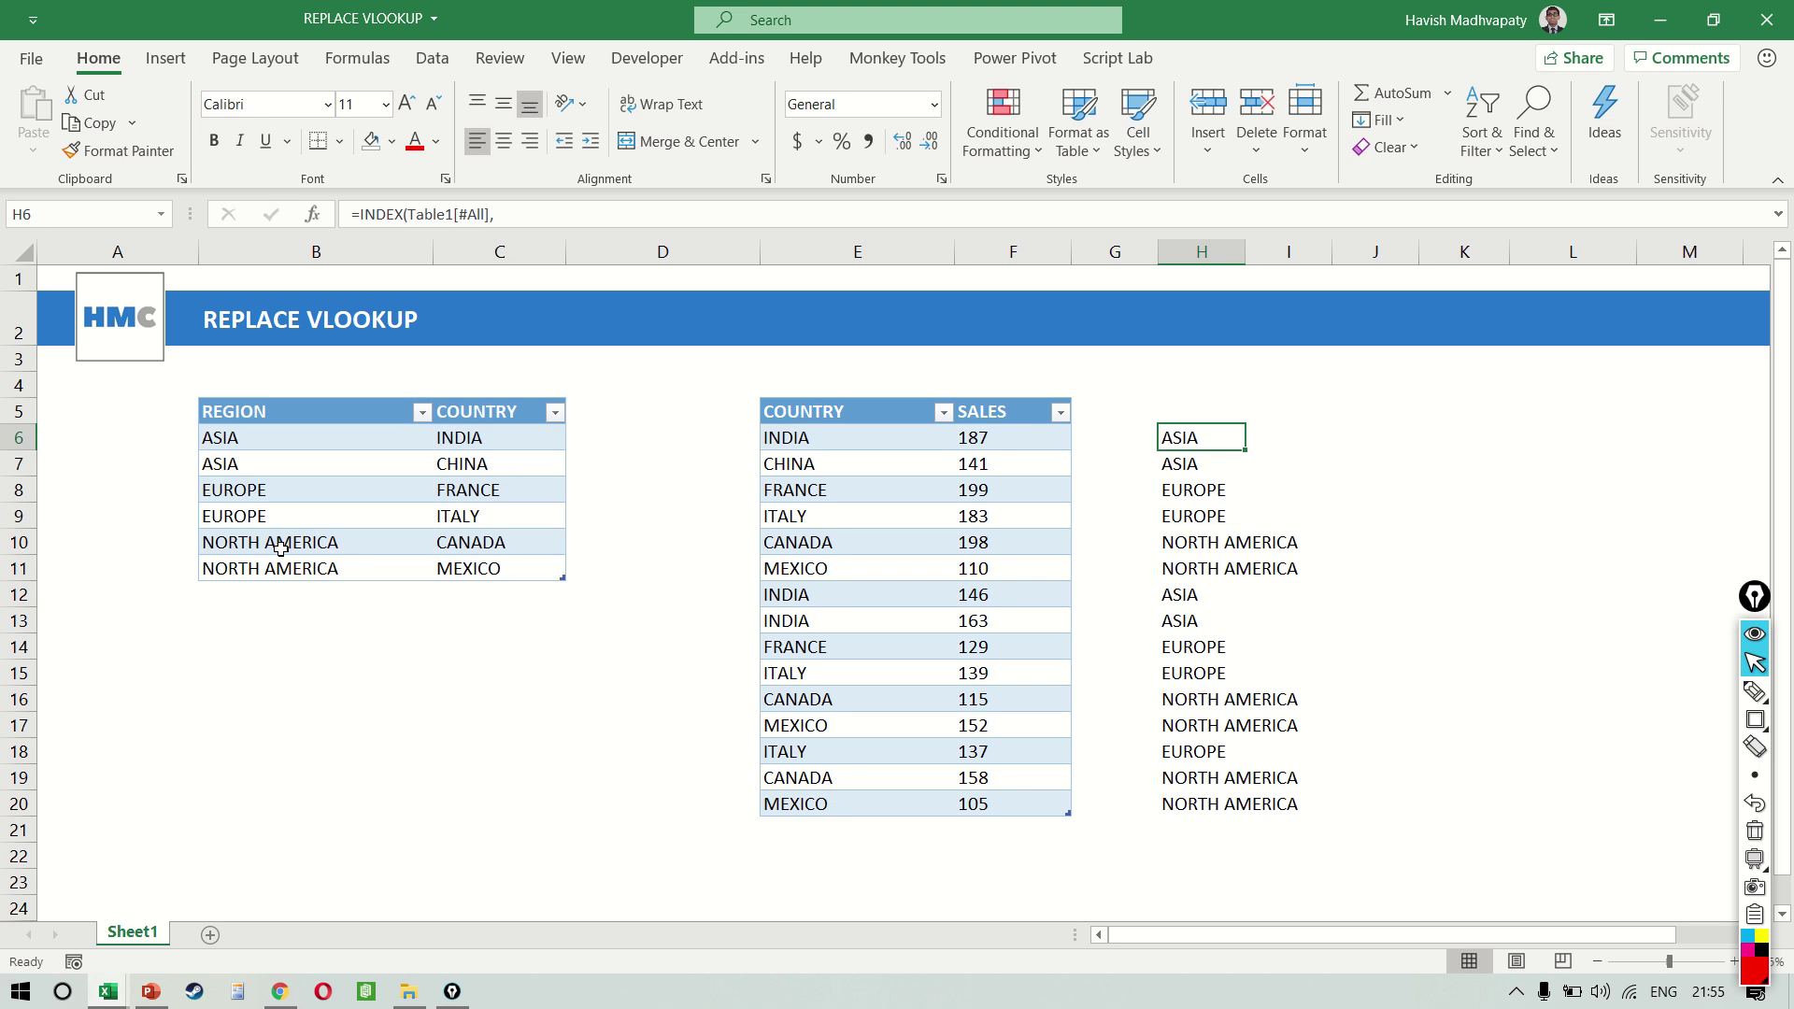
# Clear all contents of column H
pyautogui.hotkey('ctrl', 'space')
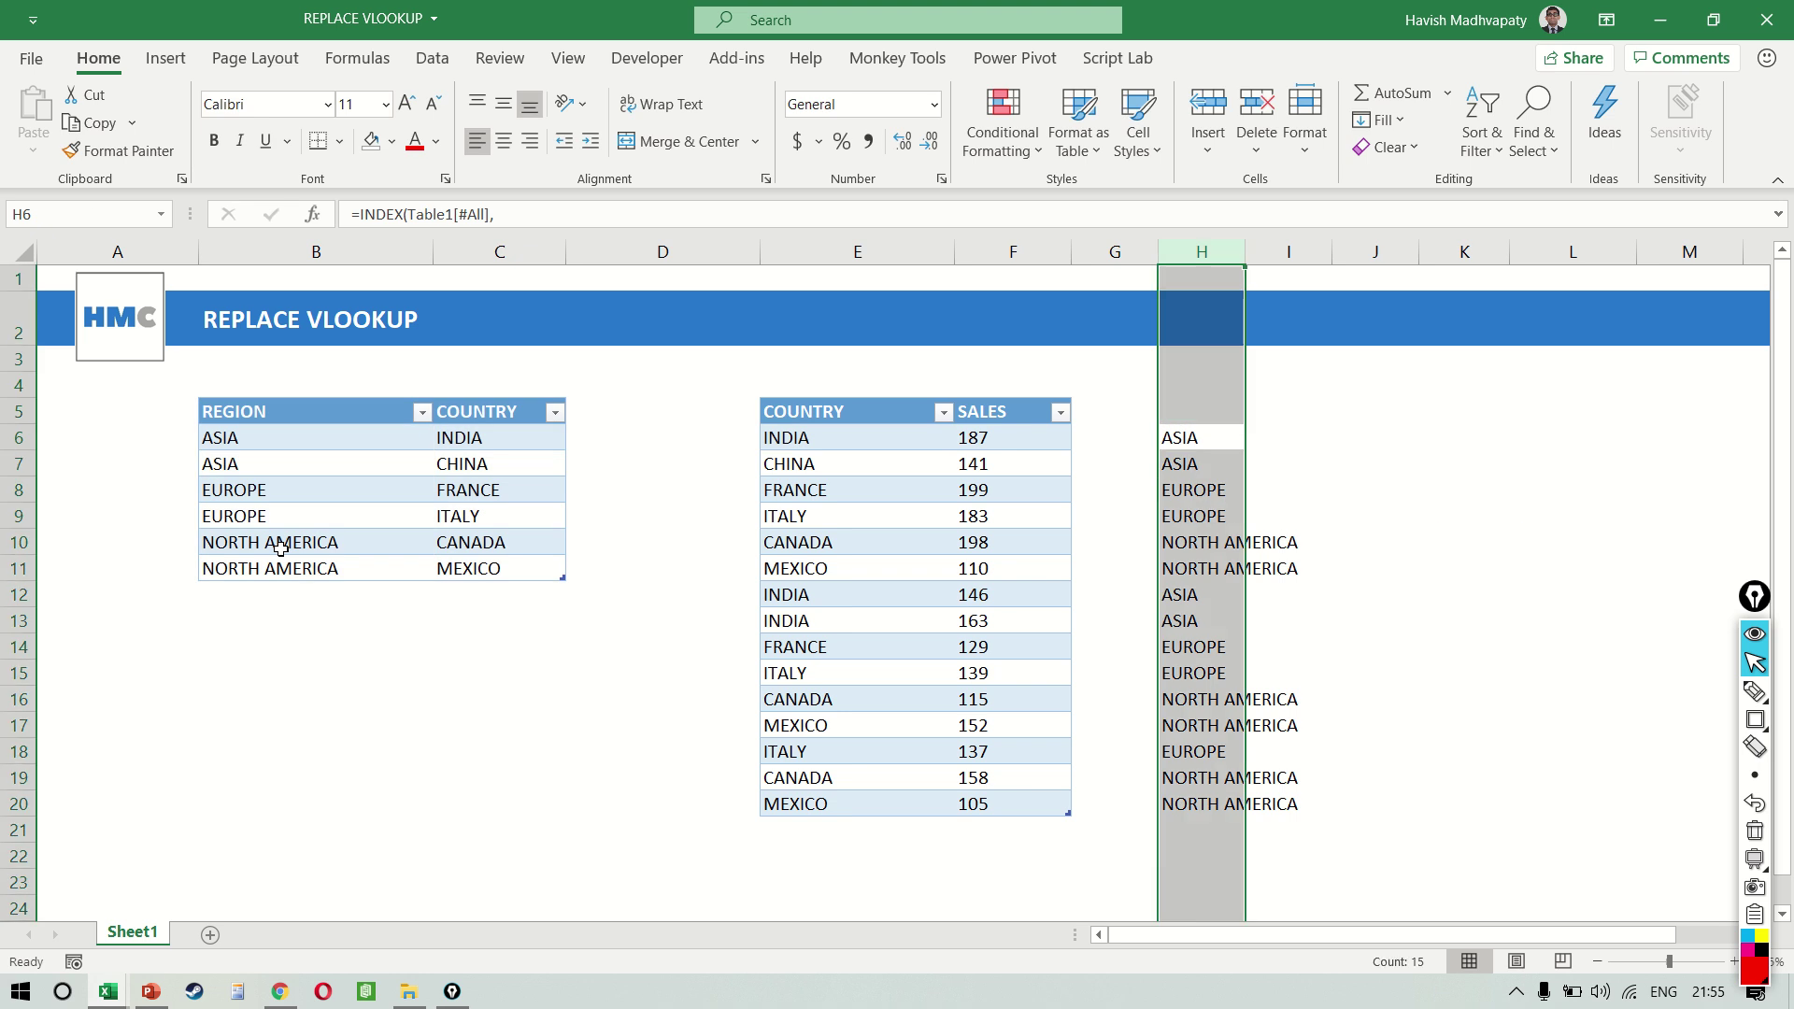
pyautogui.press('Delete')
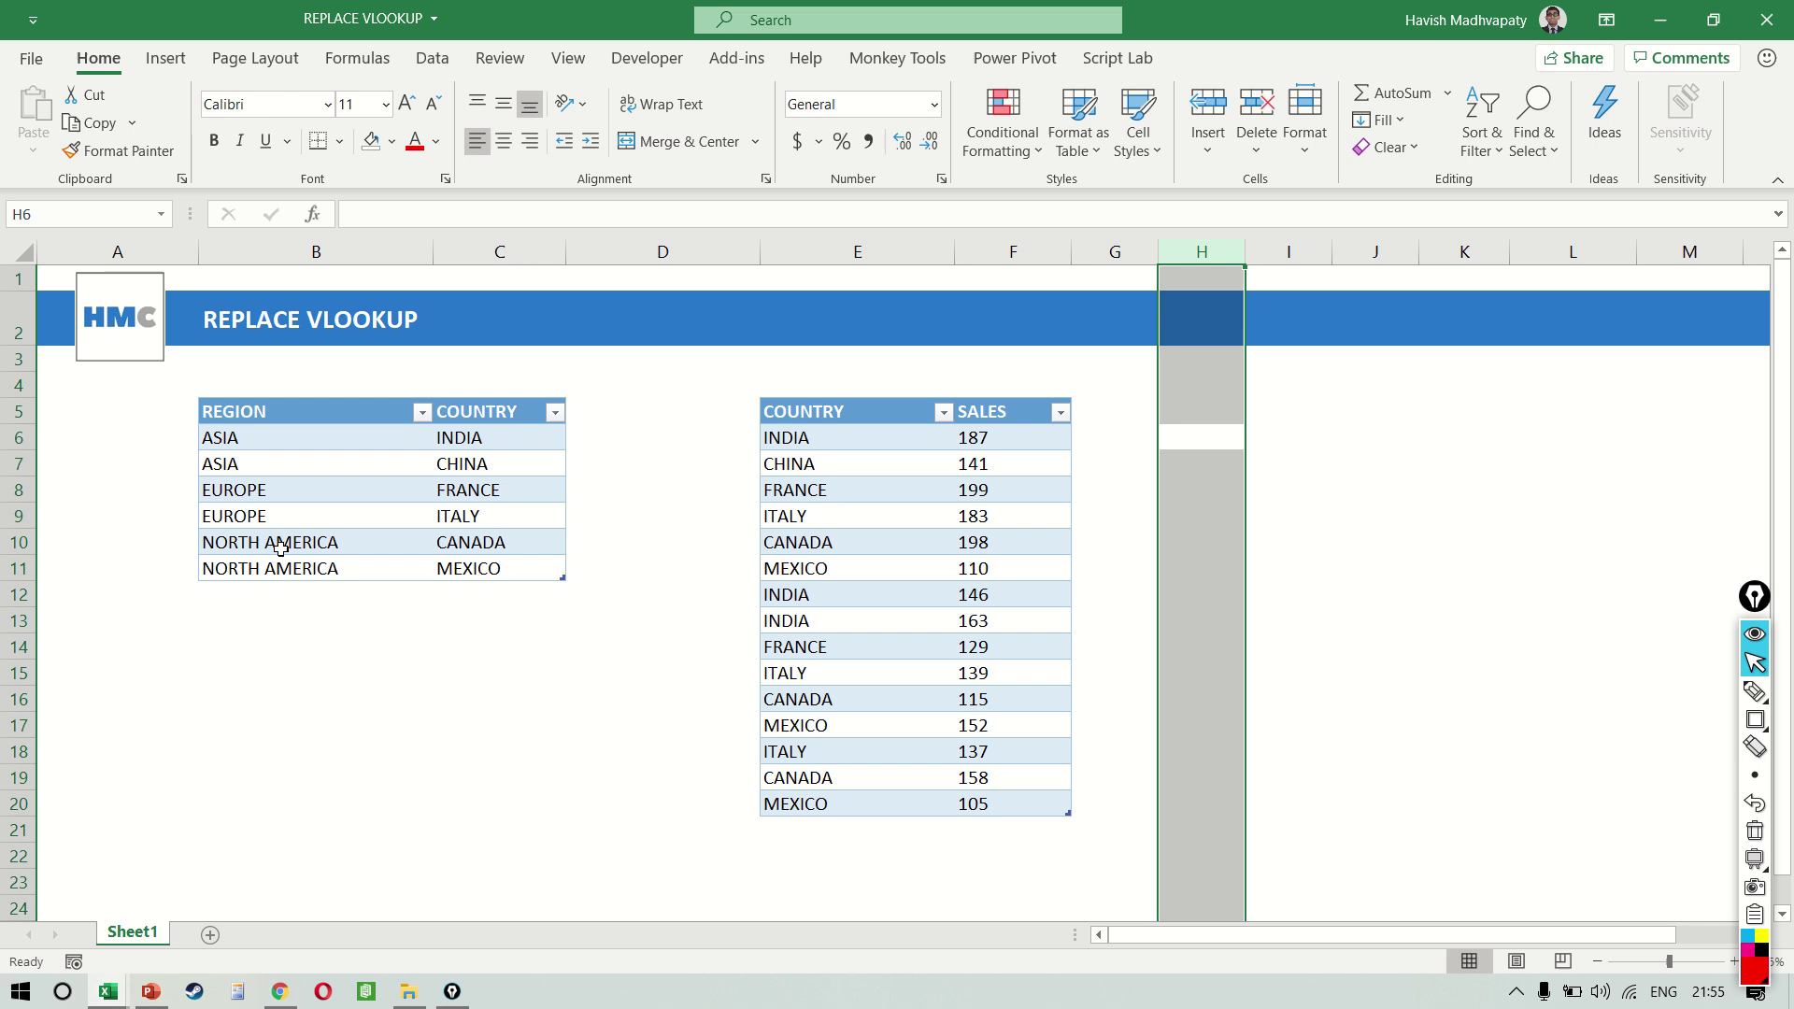
pyautogui.press('Left')
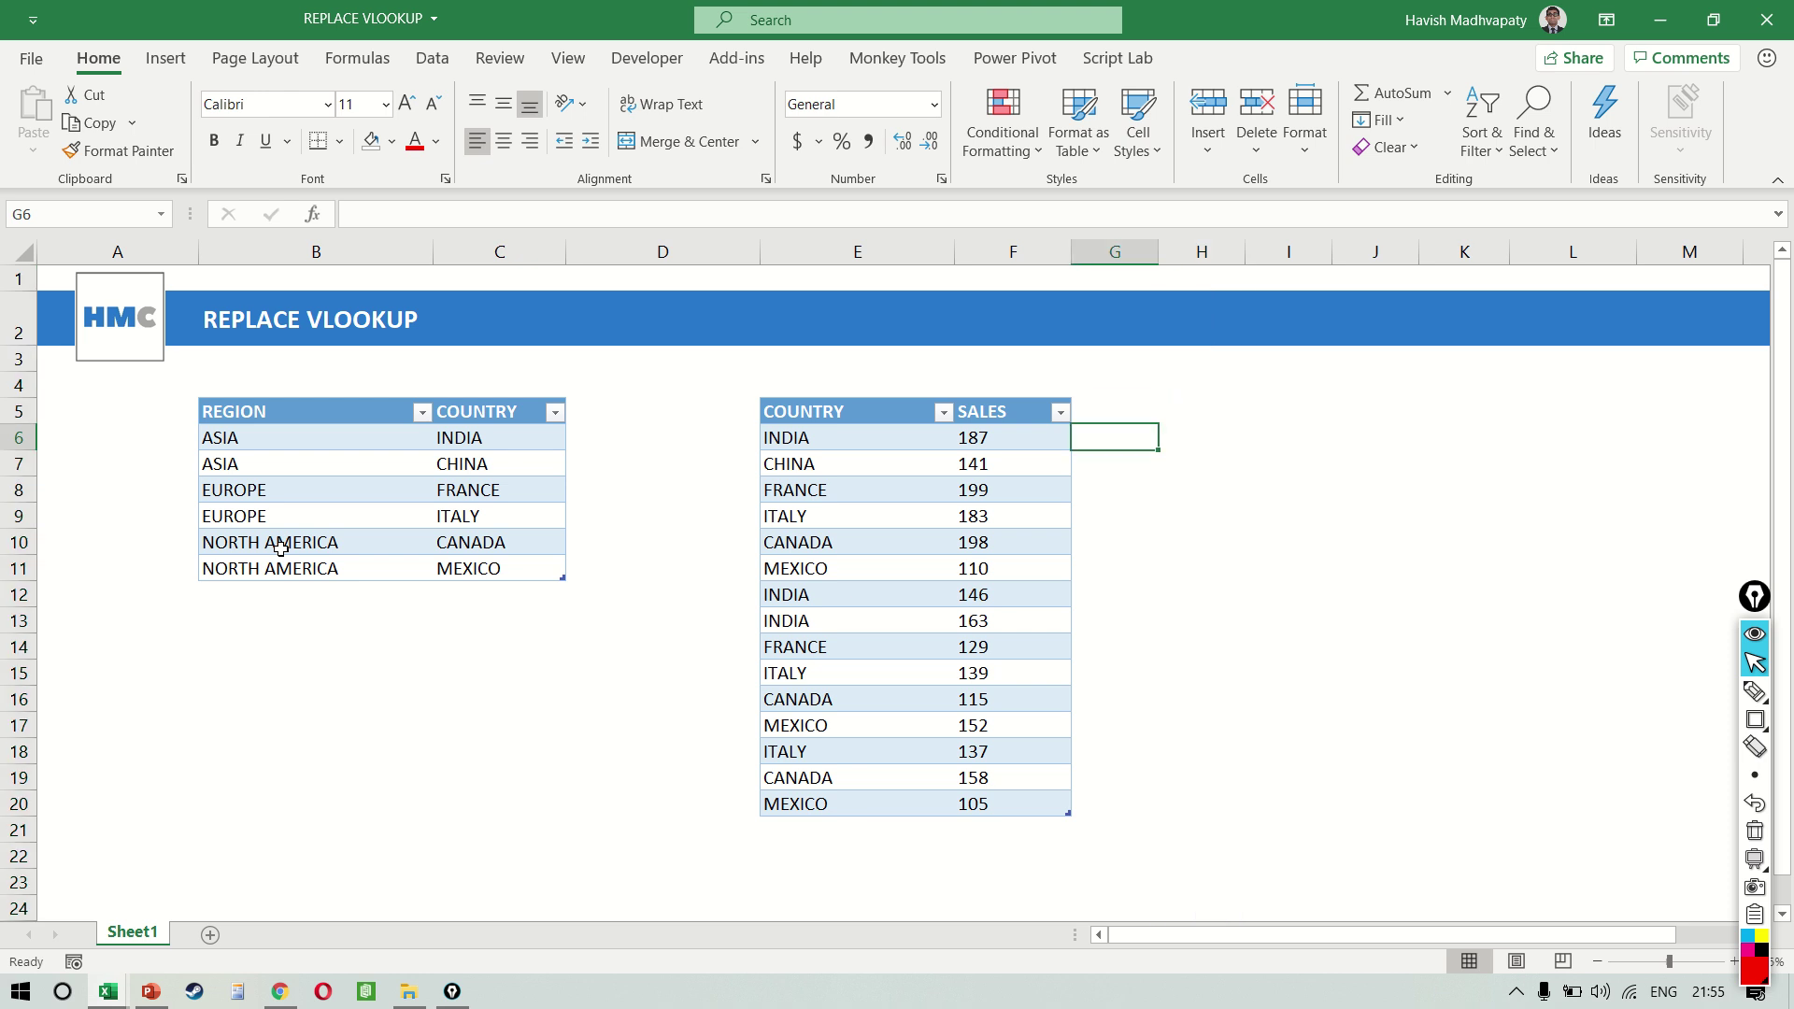
# Load the REGION and COUNTRY table into the Power Query Editor as a query
pyautogui.press('Left')
pyautogui.press('Left')
pyautogui.press('Left')
pyautogui.press('Left')
pyautogui.press('Left')
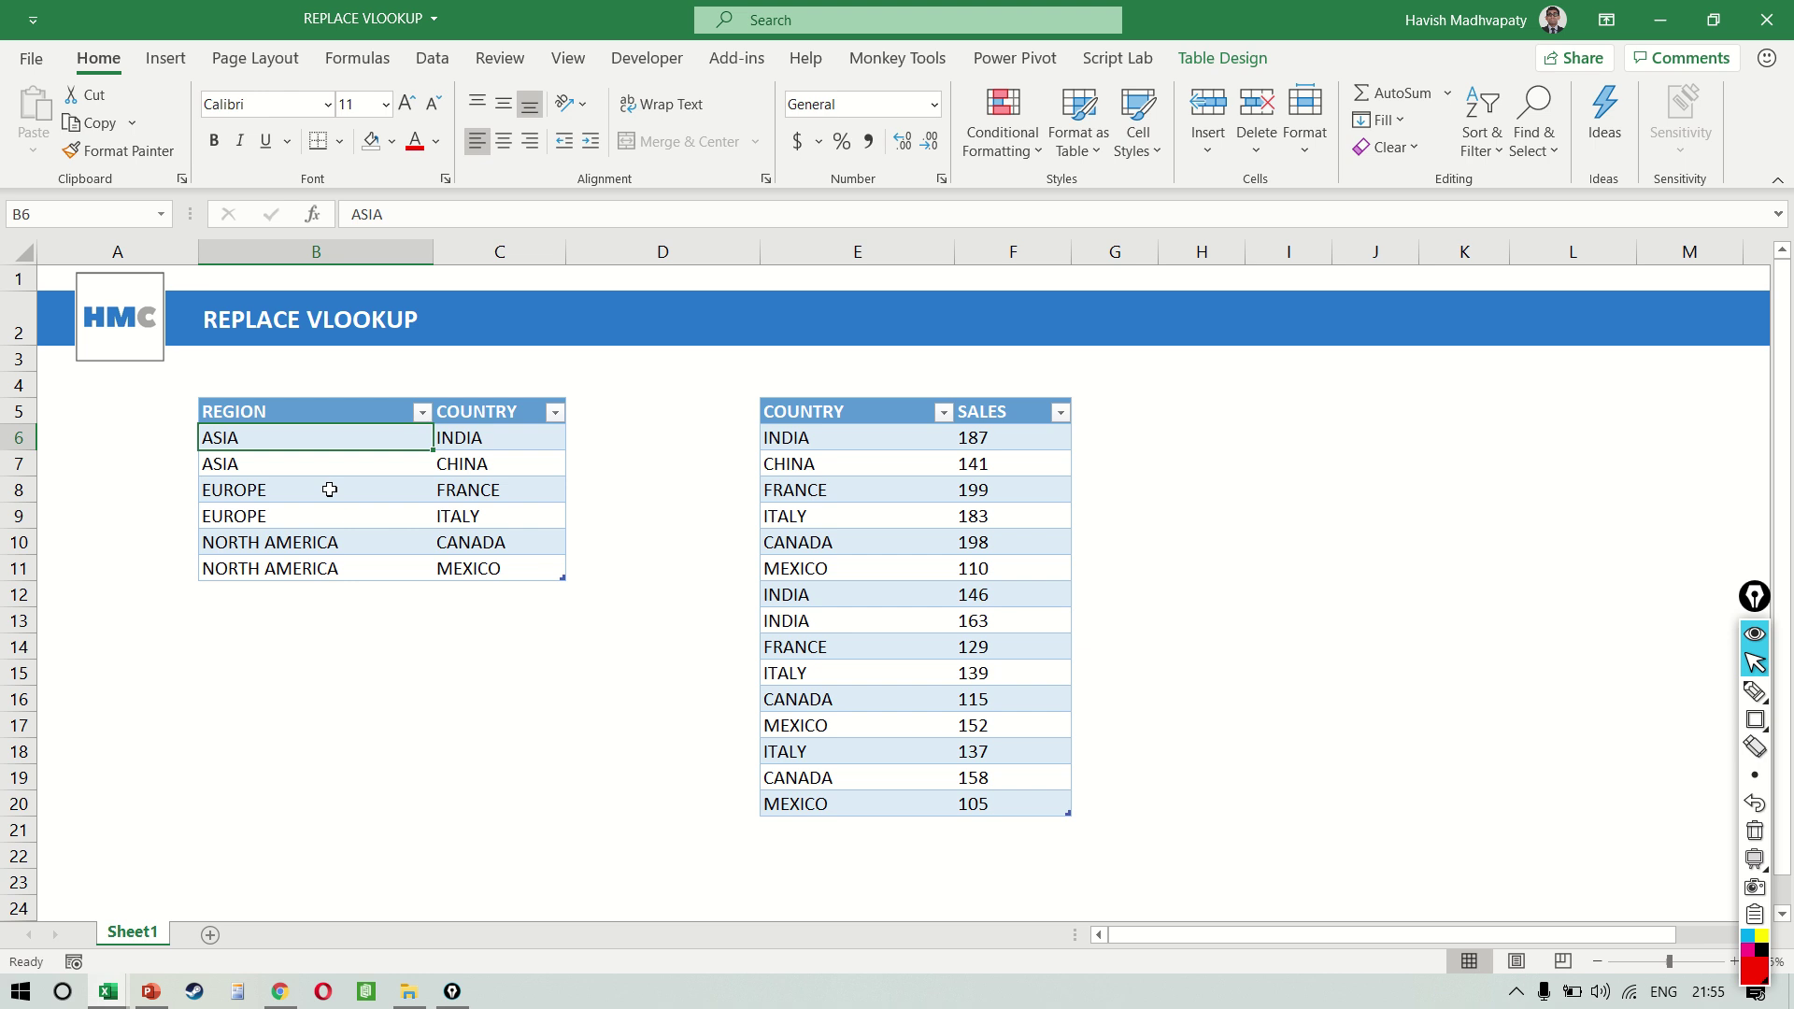
pyautogui.click(431, 59)
pyautogui.click(171, 158)
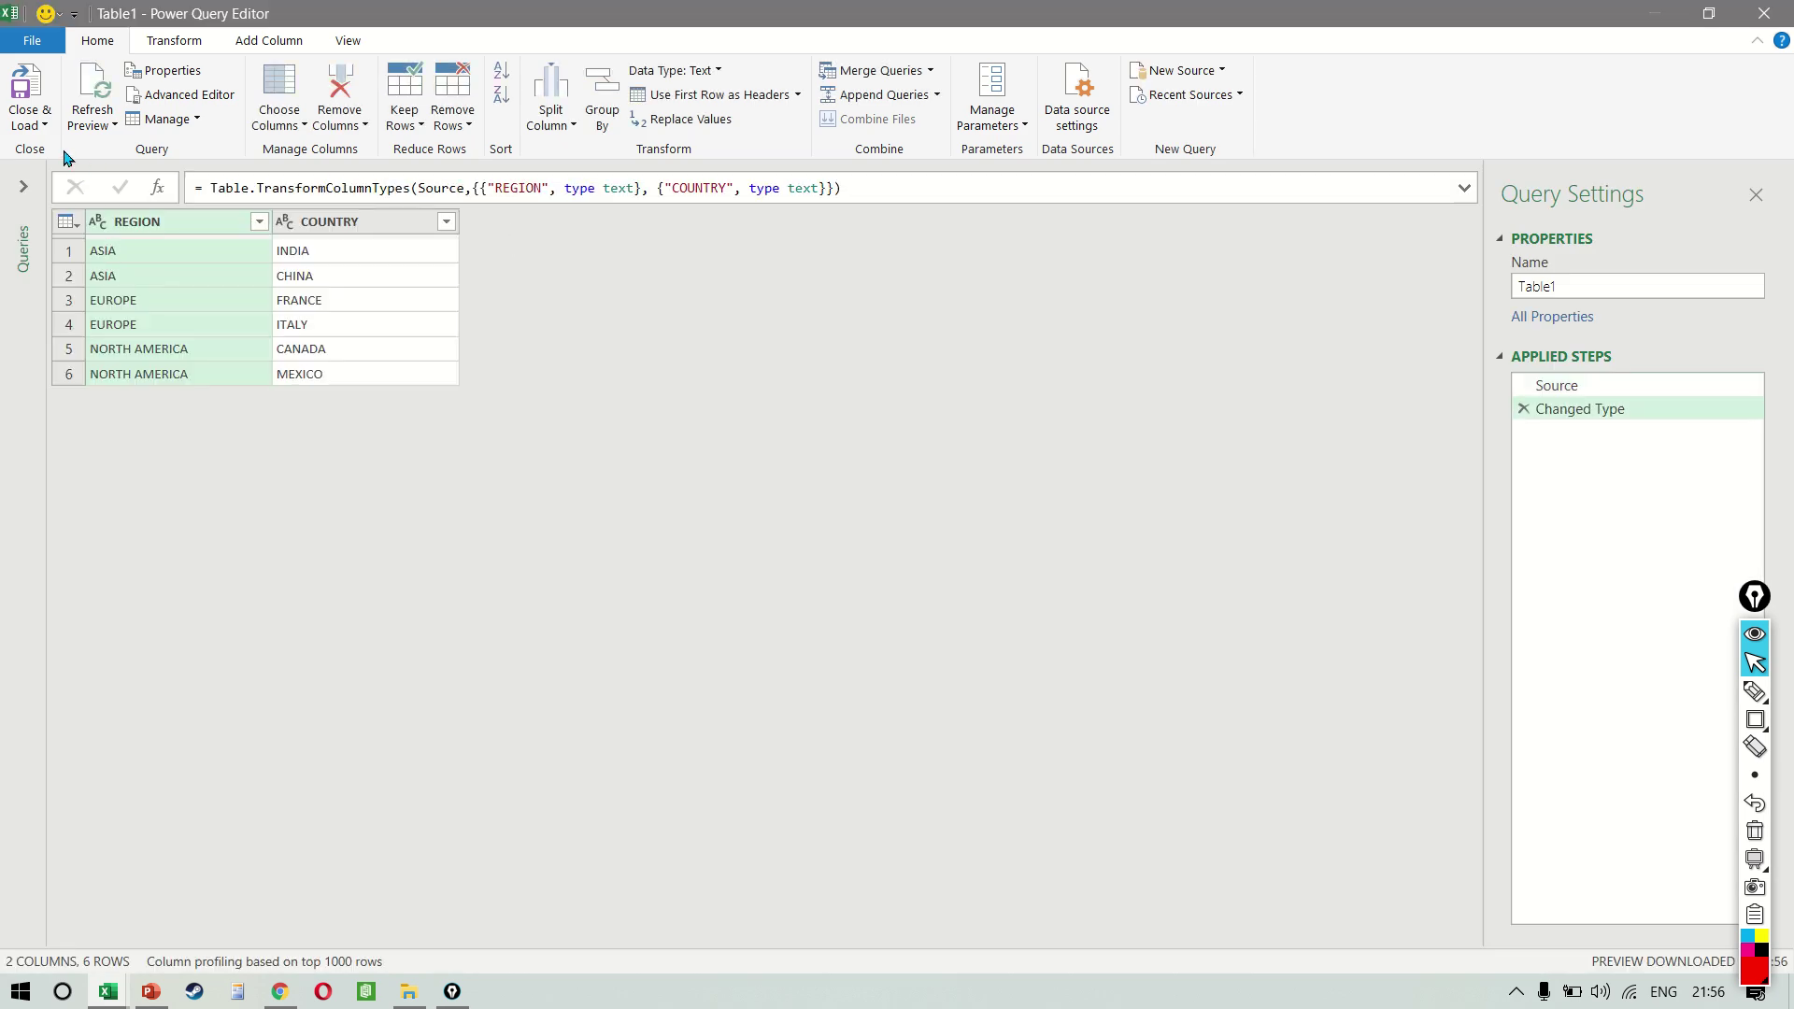
# Close the editor and load the Table1 query back to the workbook with Only Create Connection
pyautogui.click(39, 129)
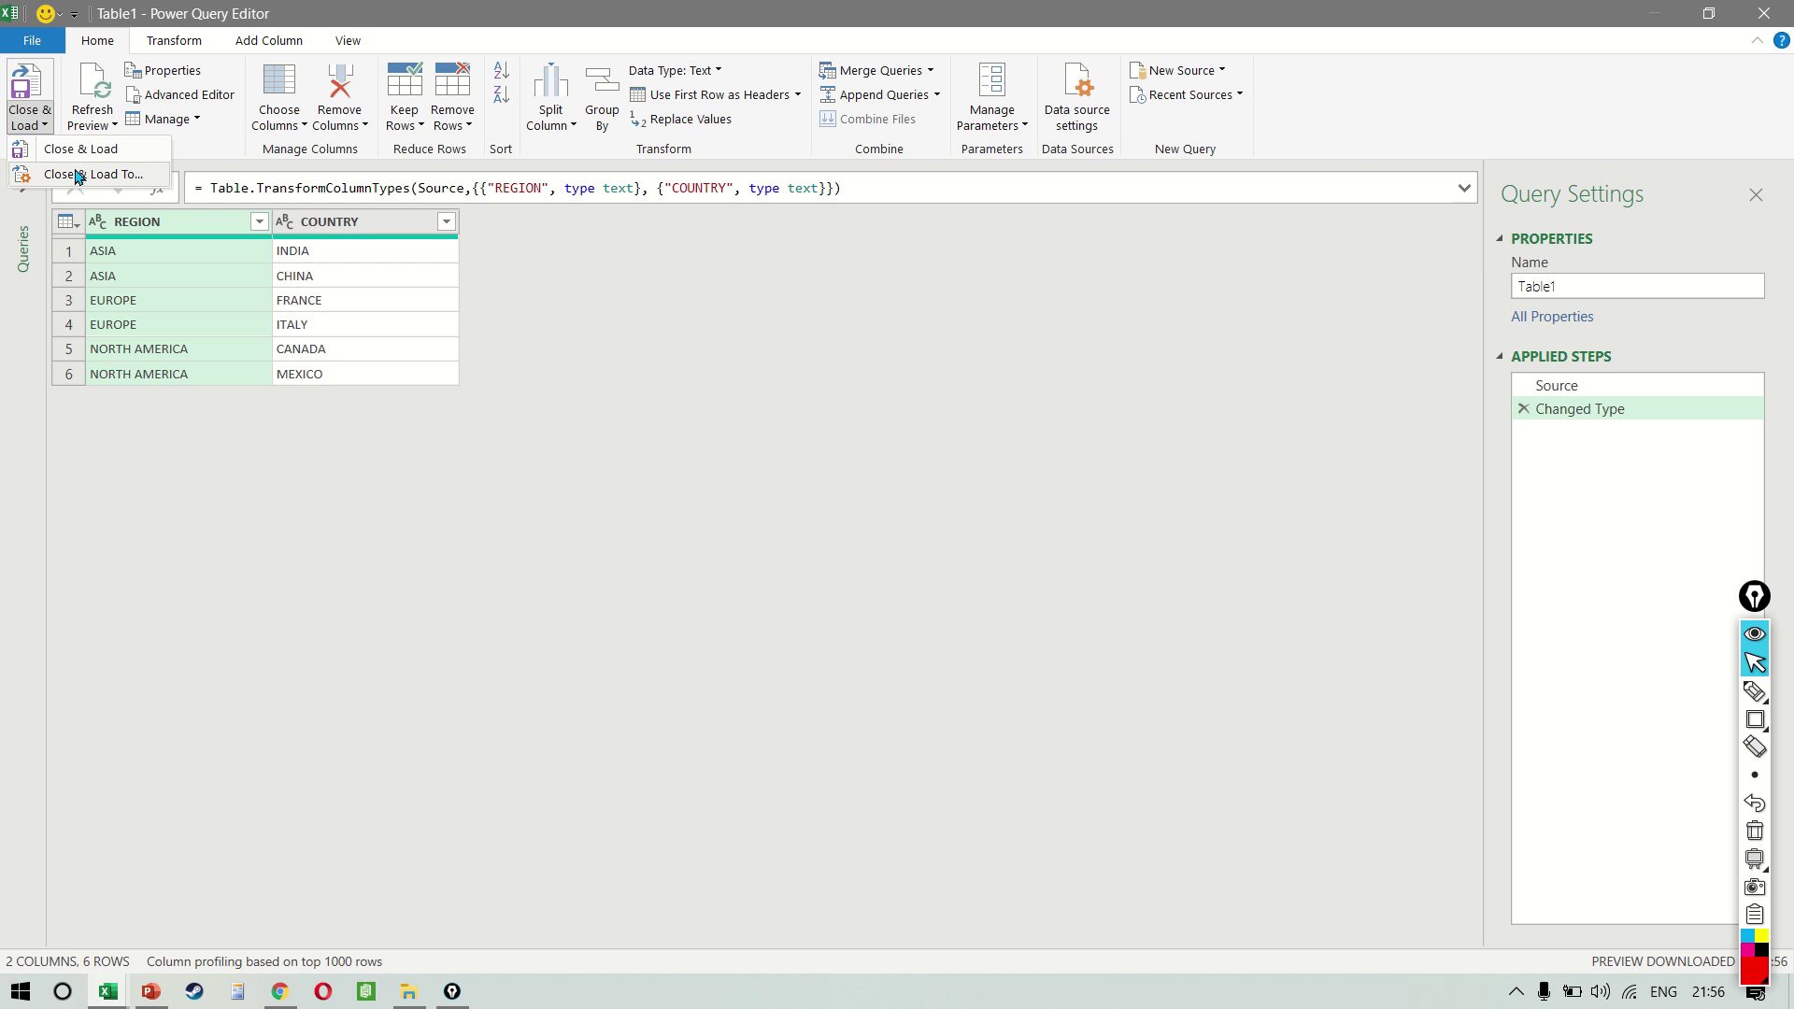
pyautogui.click(79, 175)
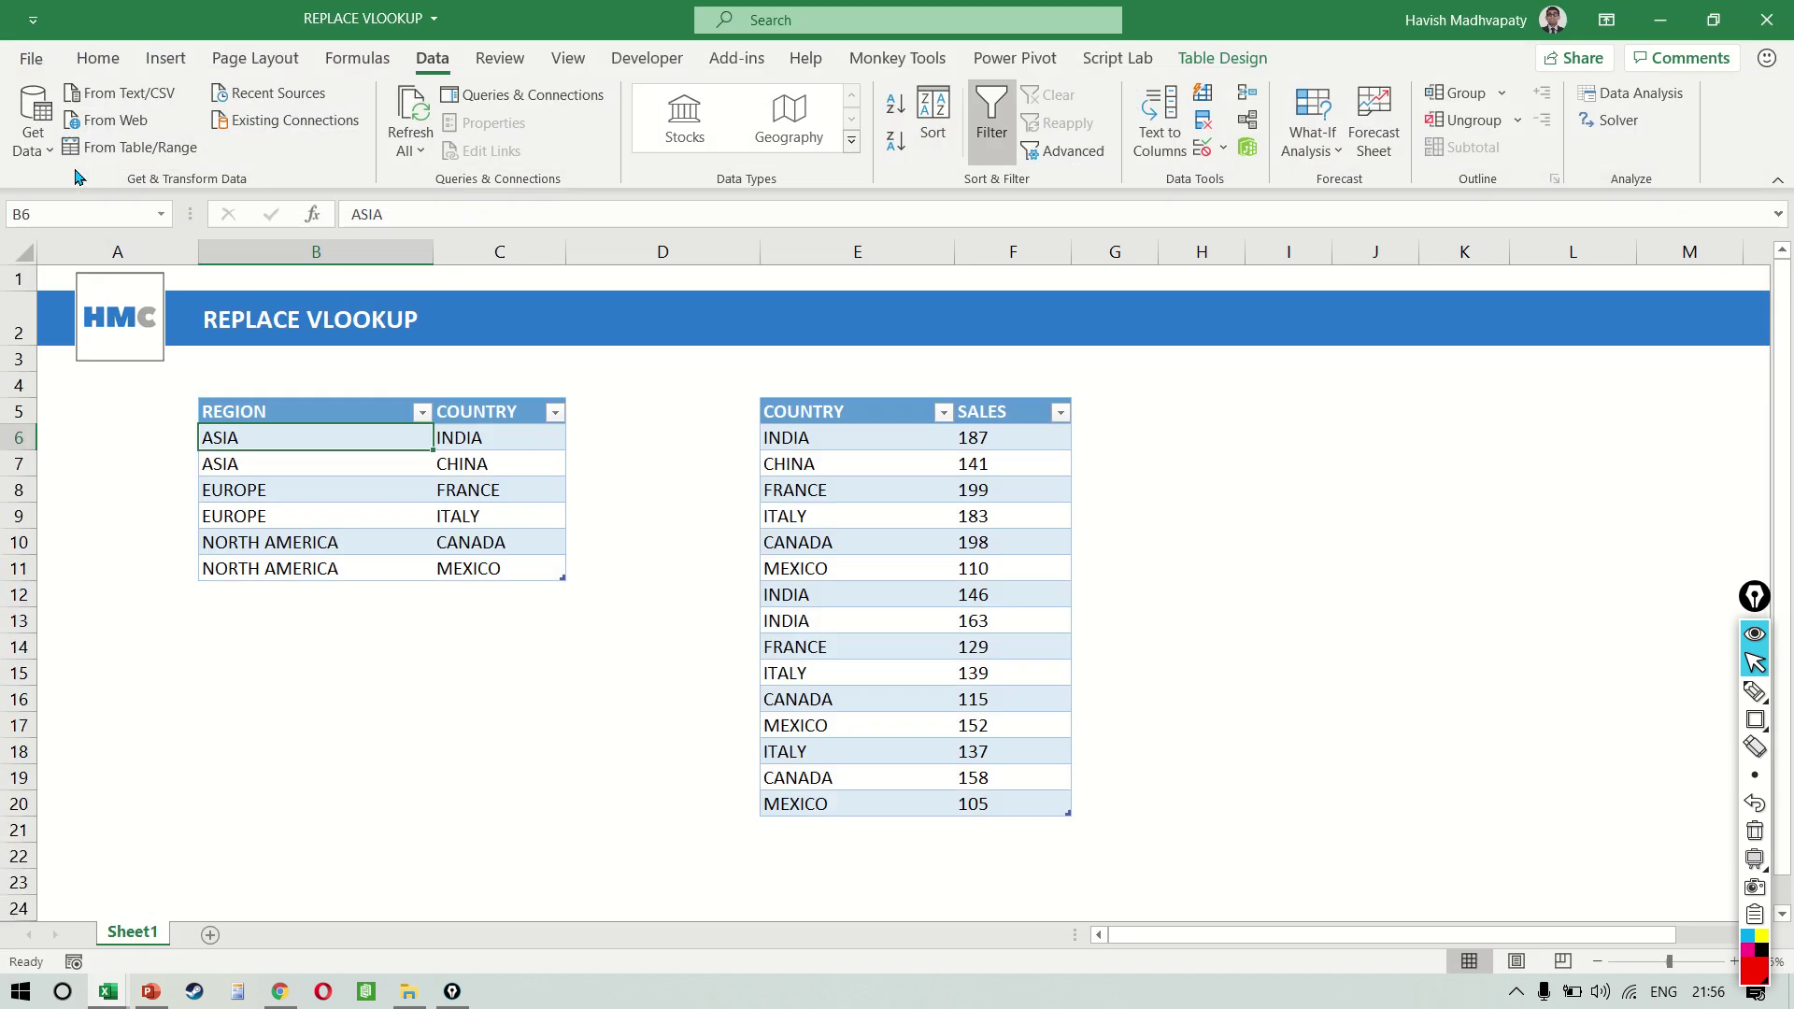
pyautogui.click(1140, 503)
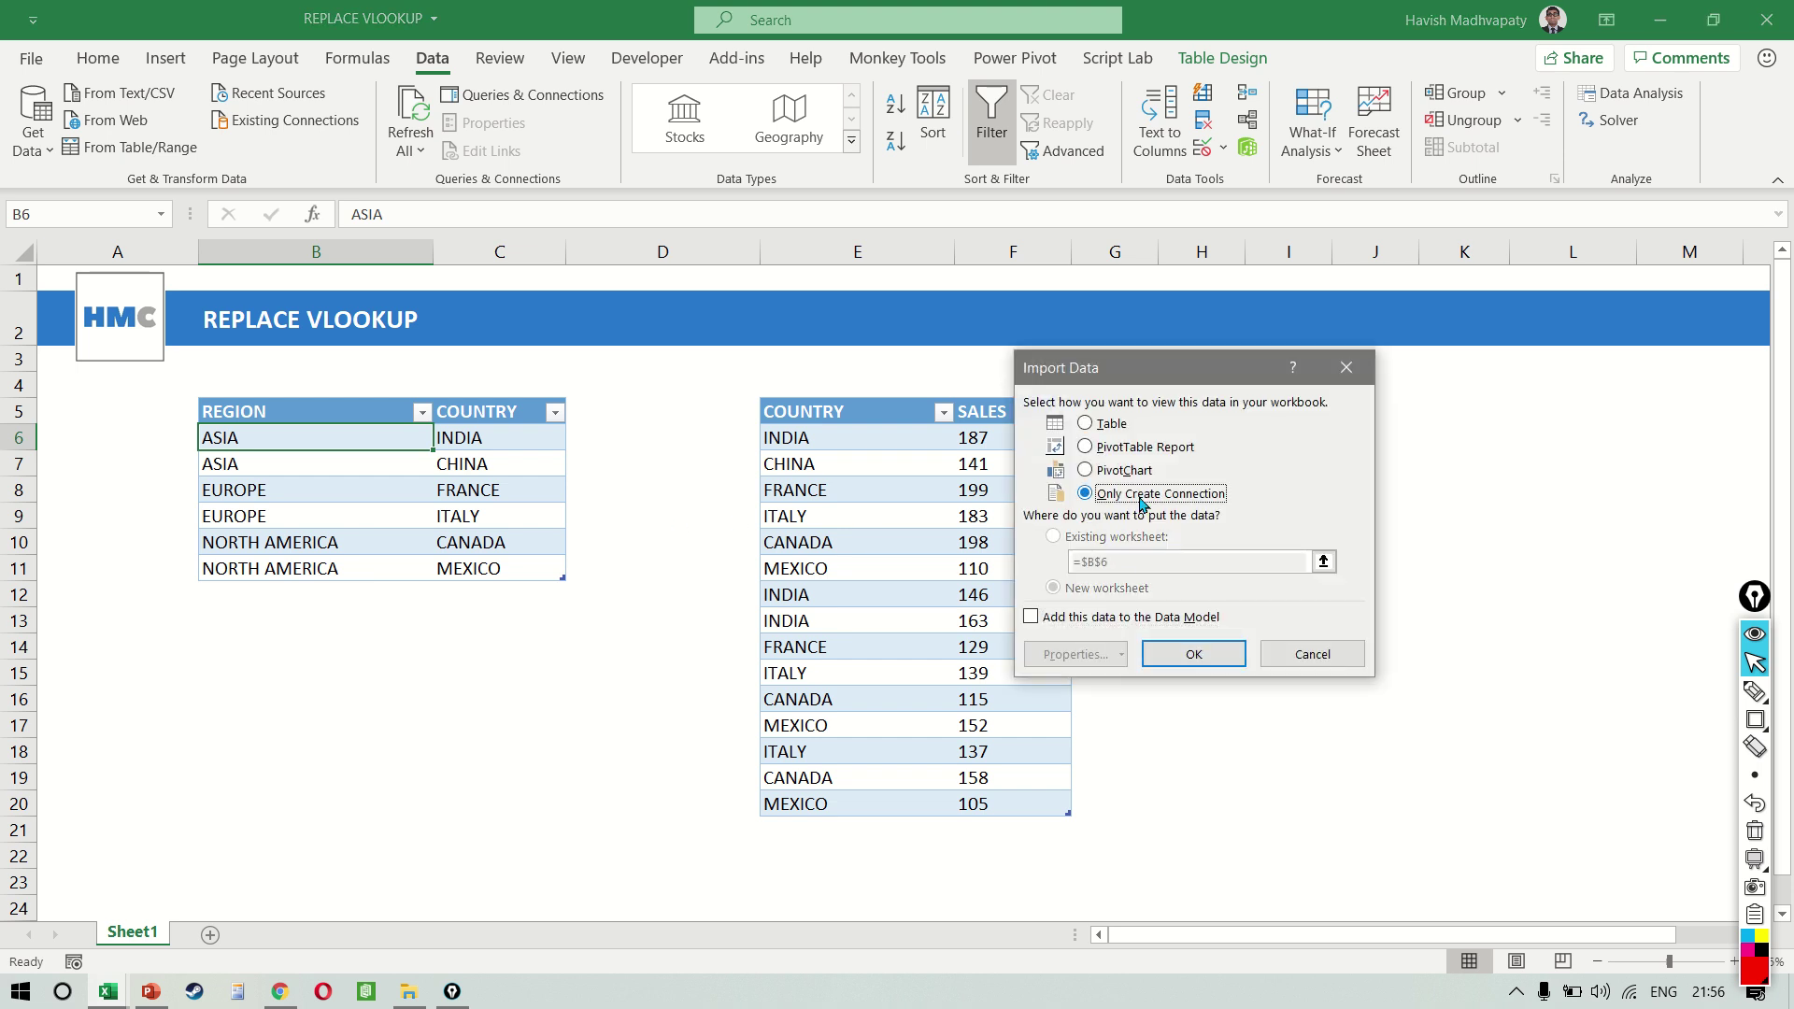
pyautogui.click(1231, 653)
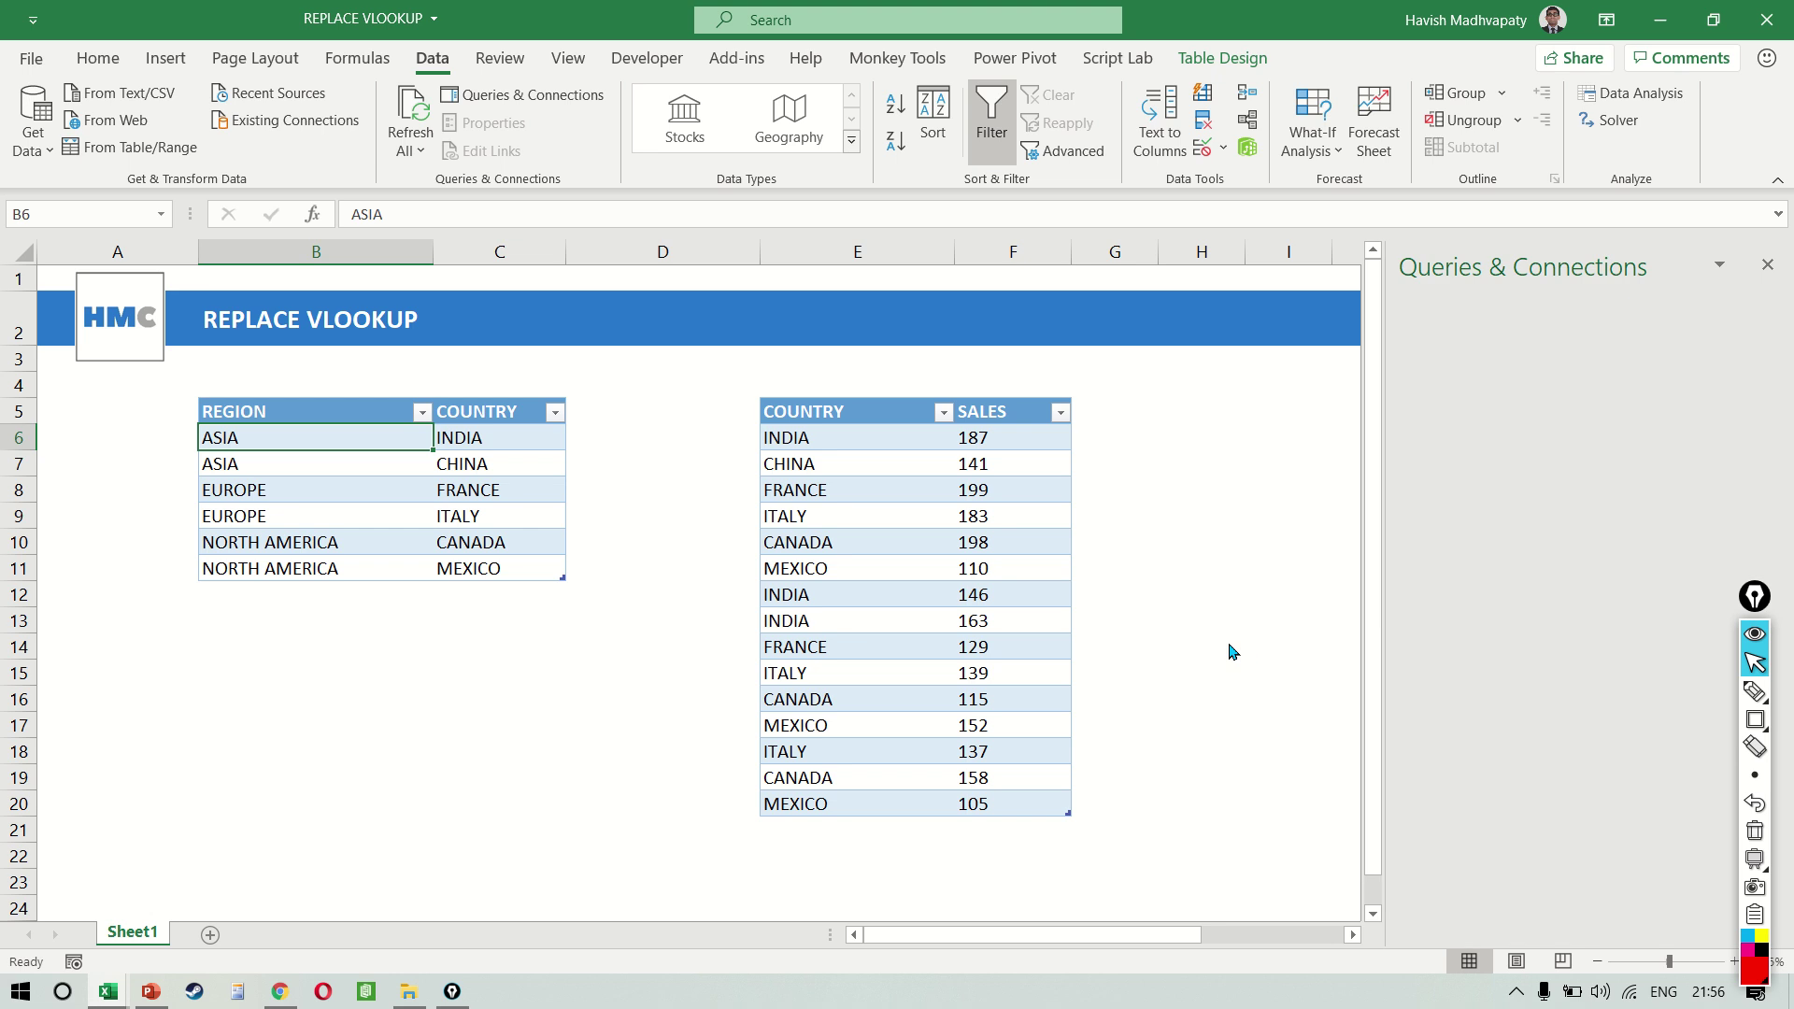
# Bring the COUNTRY and SALES table into Power Query and load it back with Only Create Connection
pyautogui.click(970, 514)
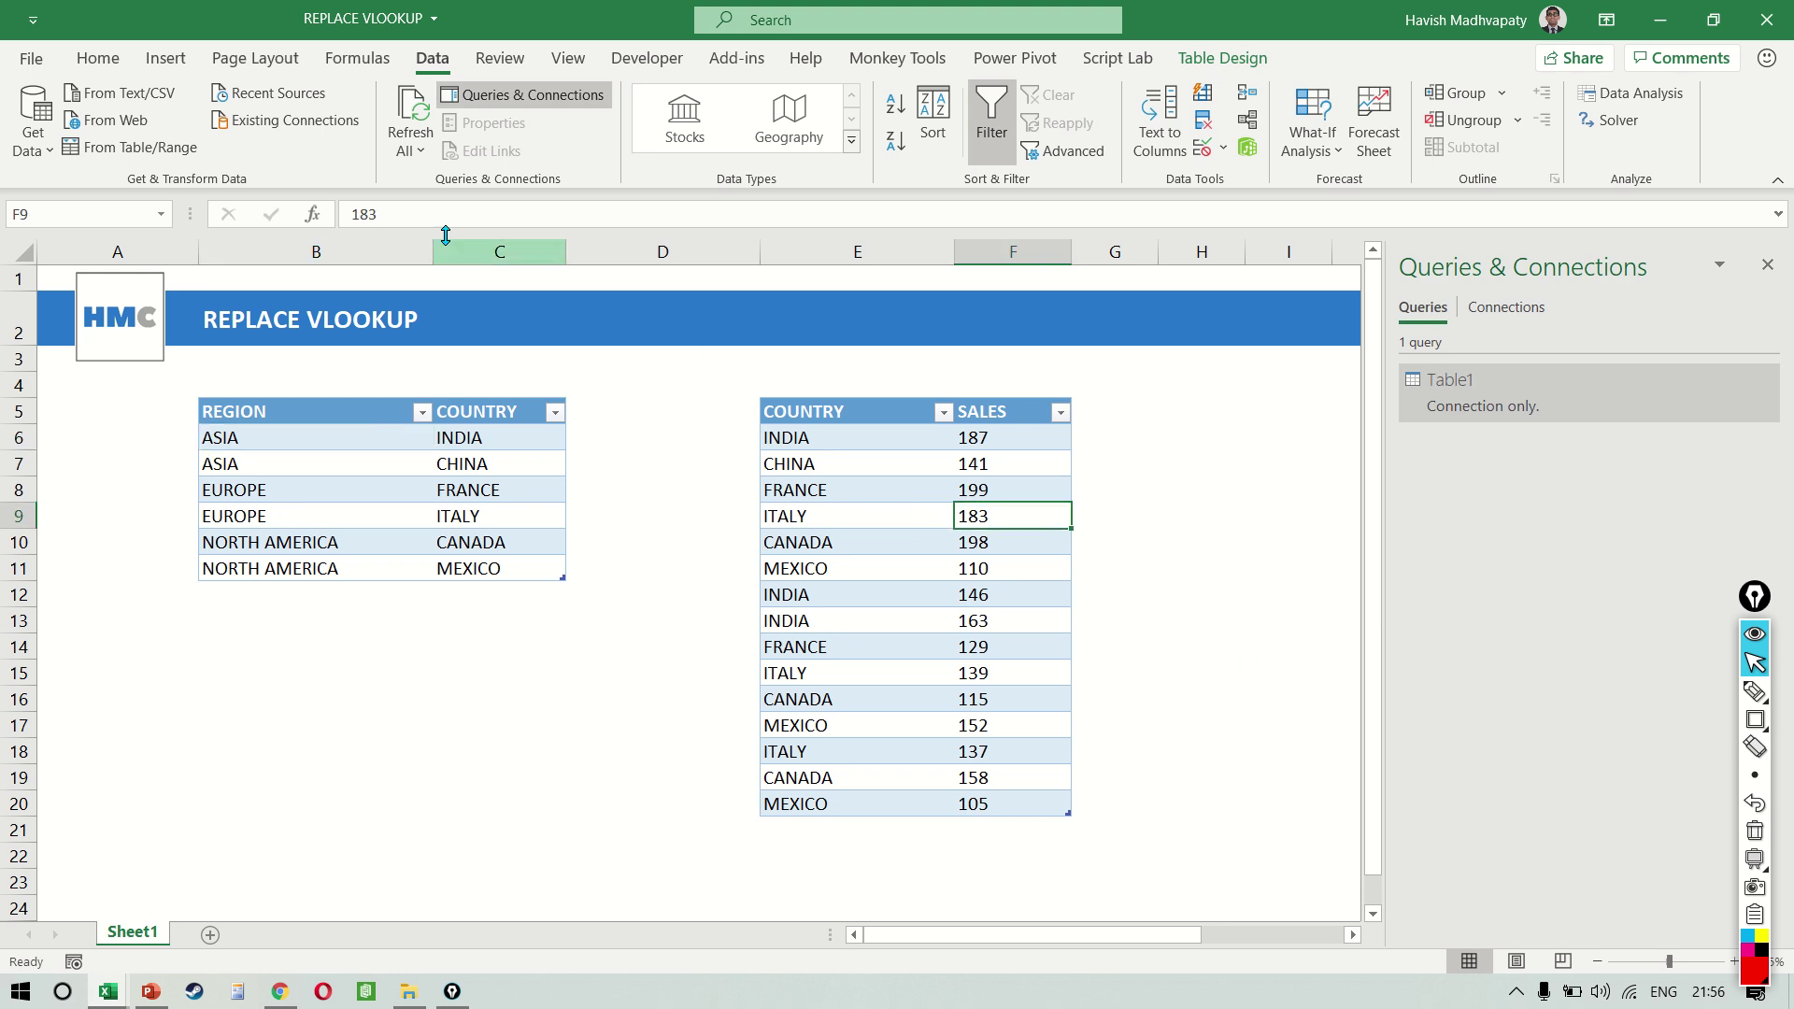
pyautogui.click(131, 148)
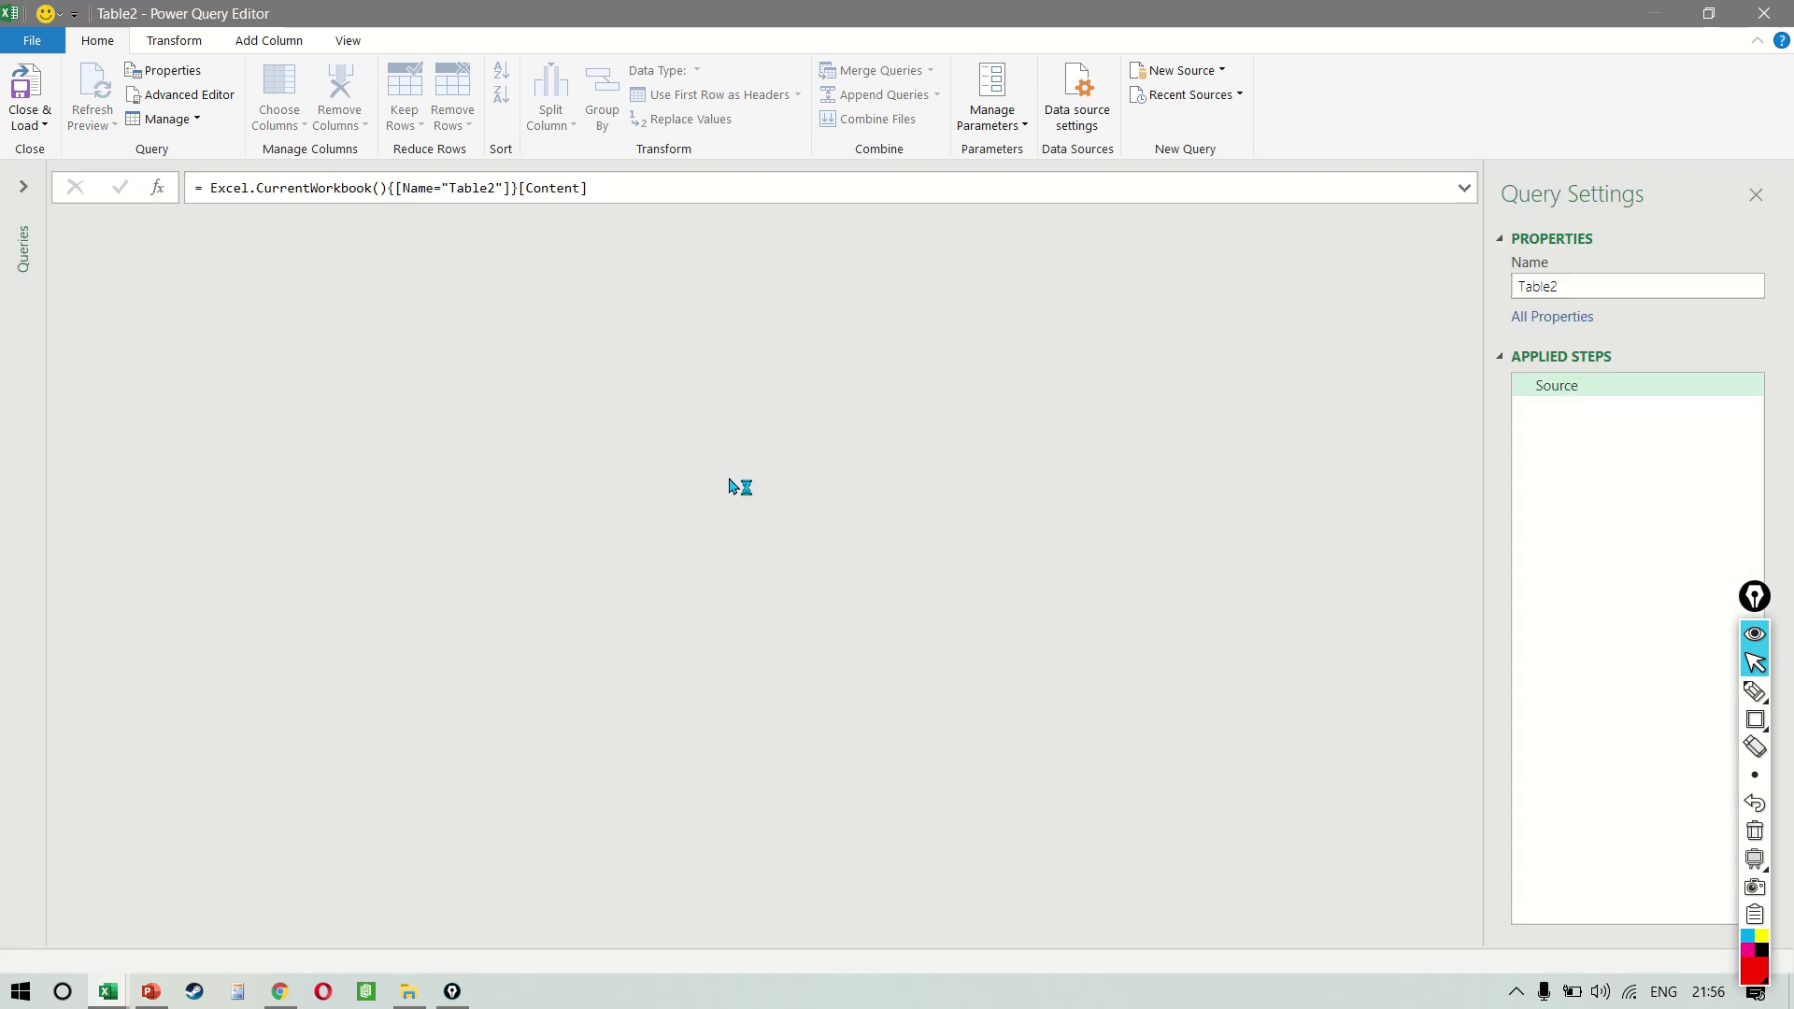
pyautogui.click(28, 121)
pyautogui.click(75, 176)
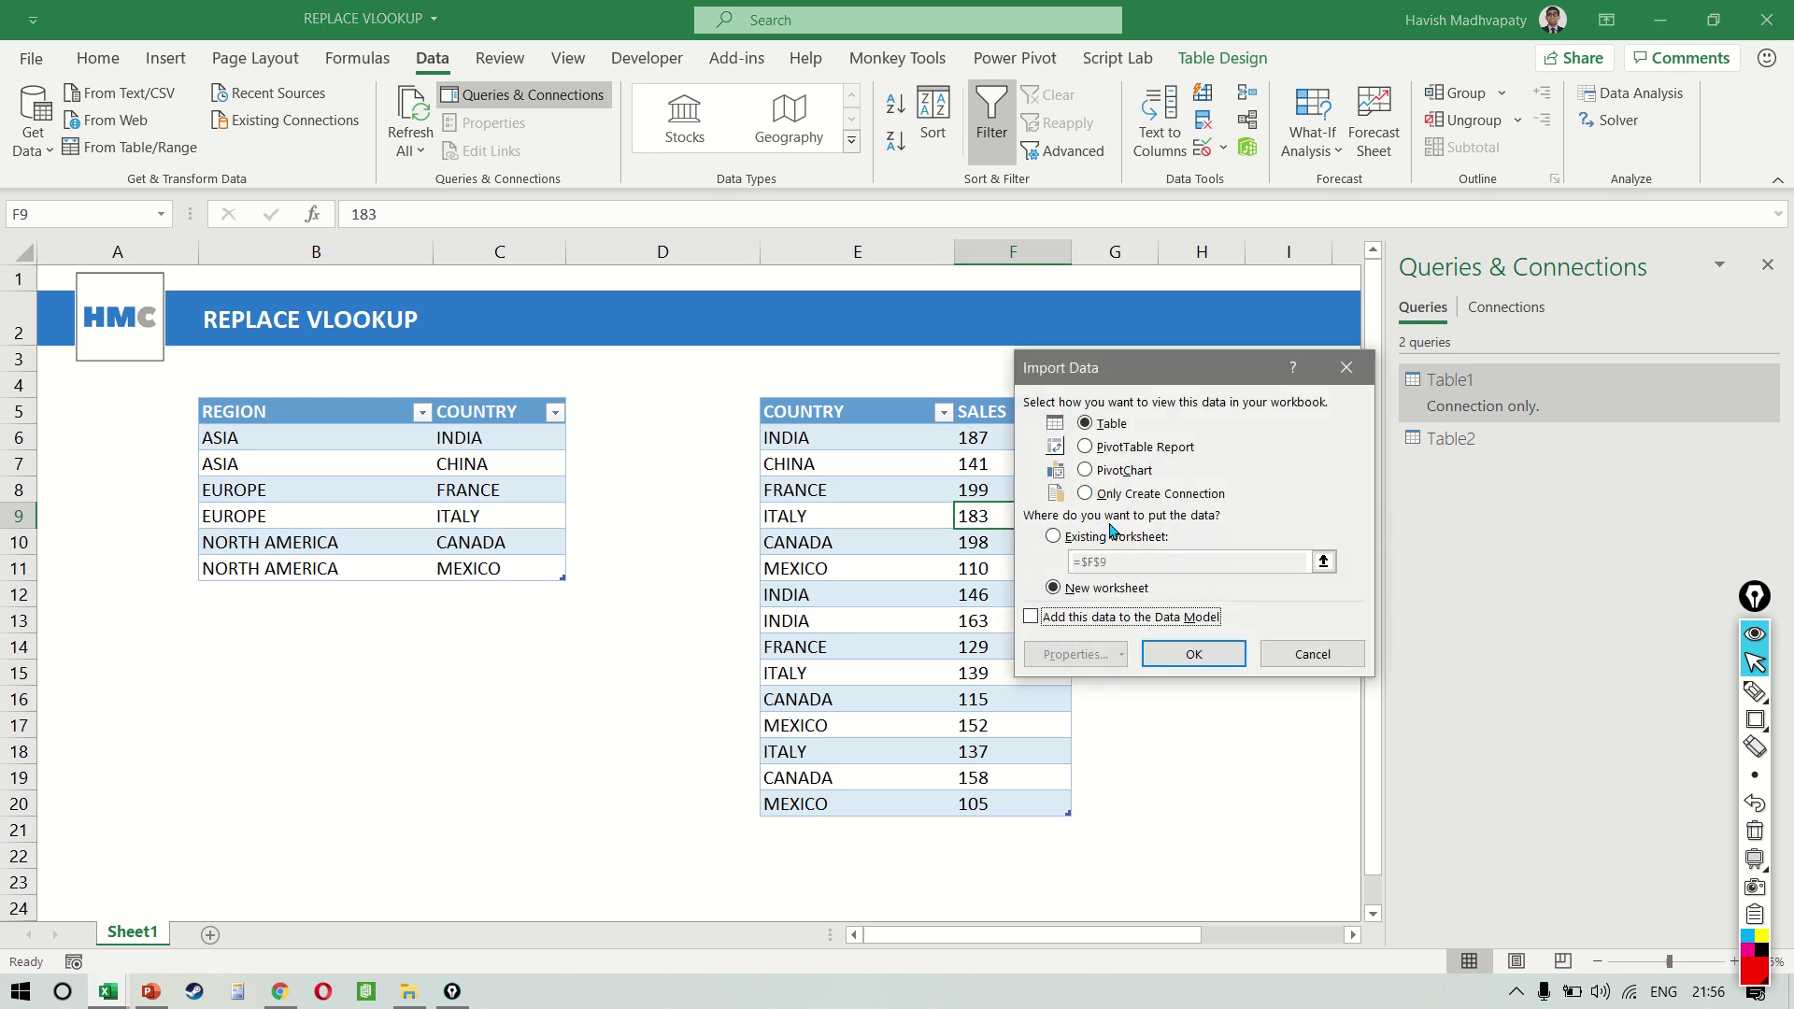
pyautogui.click(1086, 493)
pyautogui.click(1192, 654)
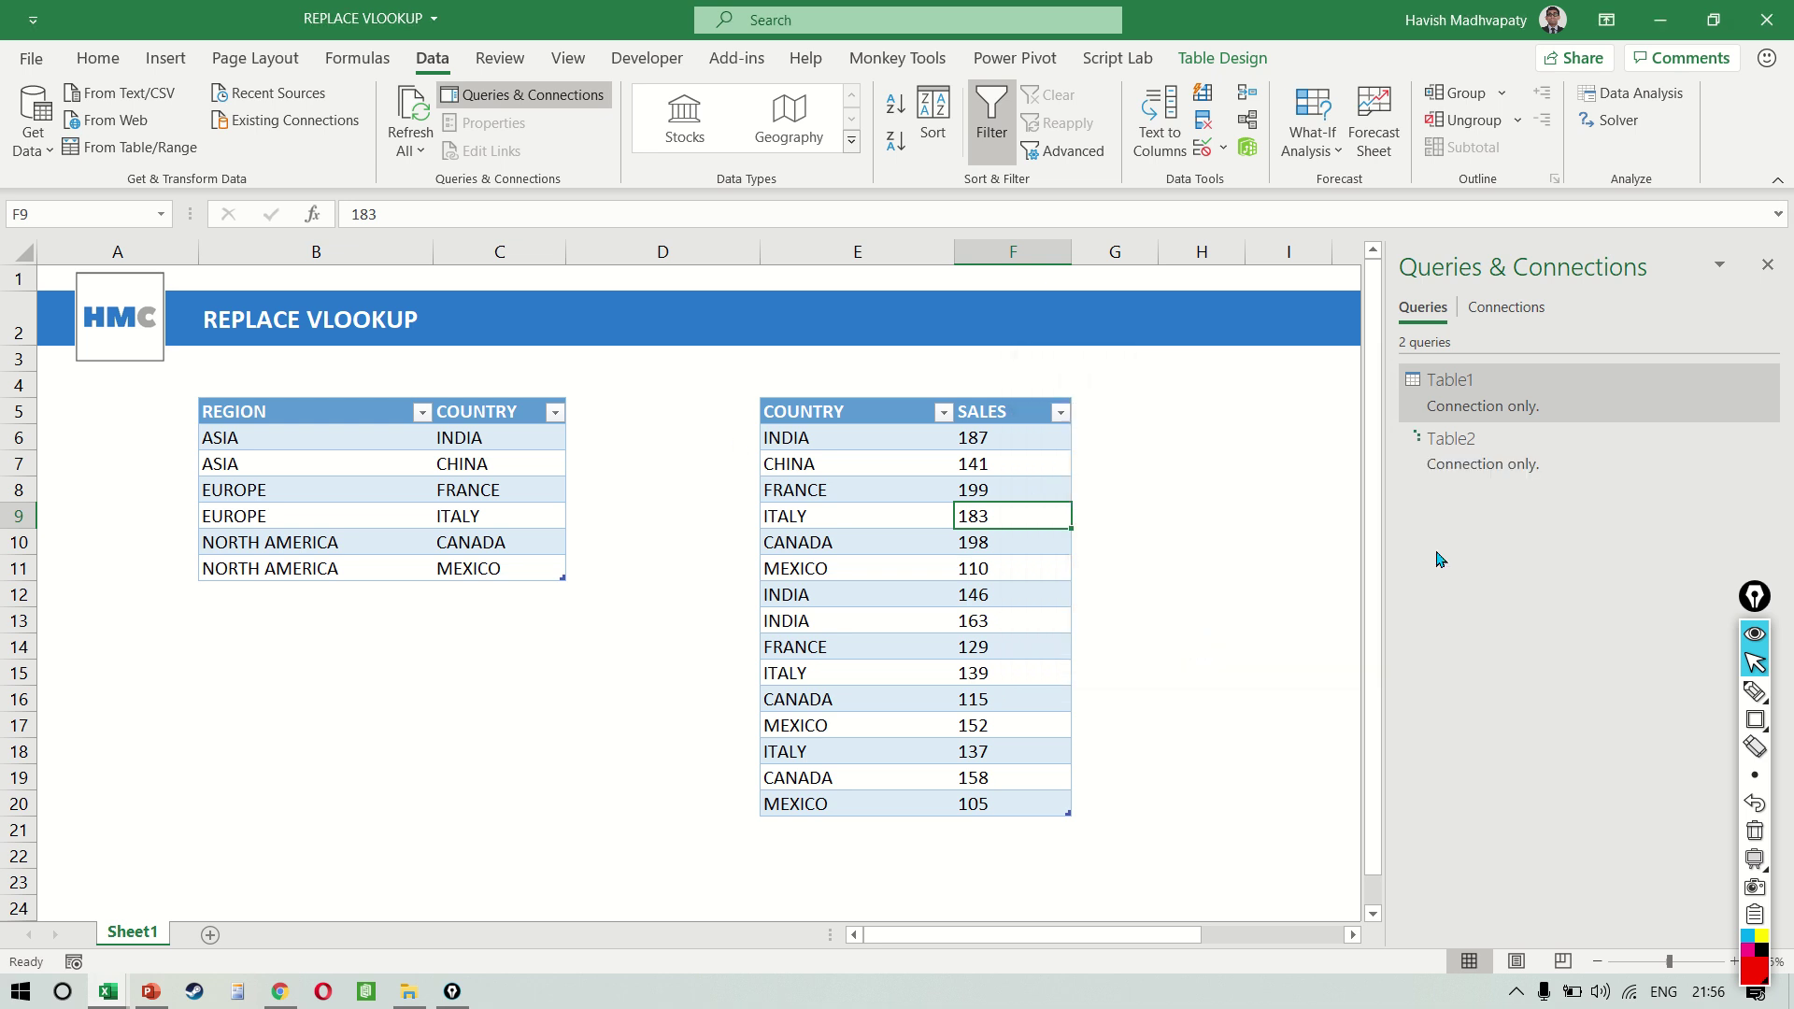
# Launch the Power Query Editor from the workbook and open the Table2 query after viewing Table1
pyautogui.click(1766, 265)
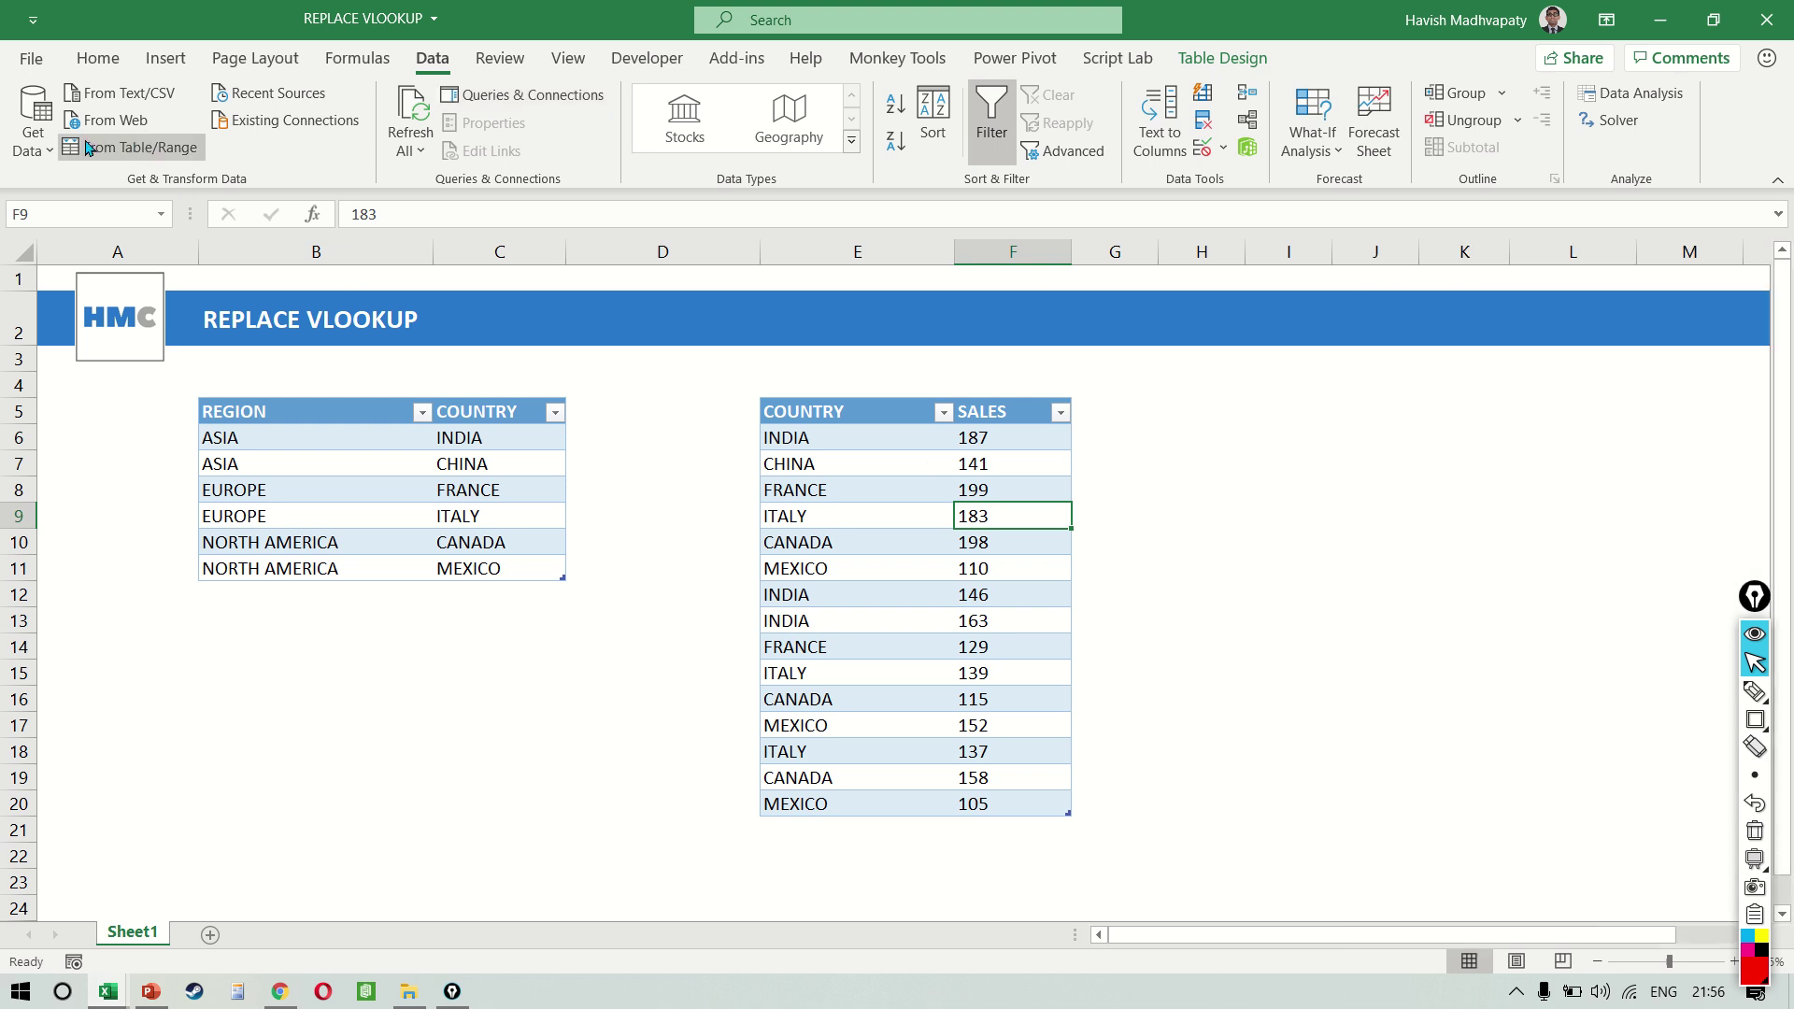
pyautogui.click(33, 126)
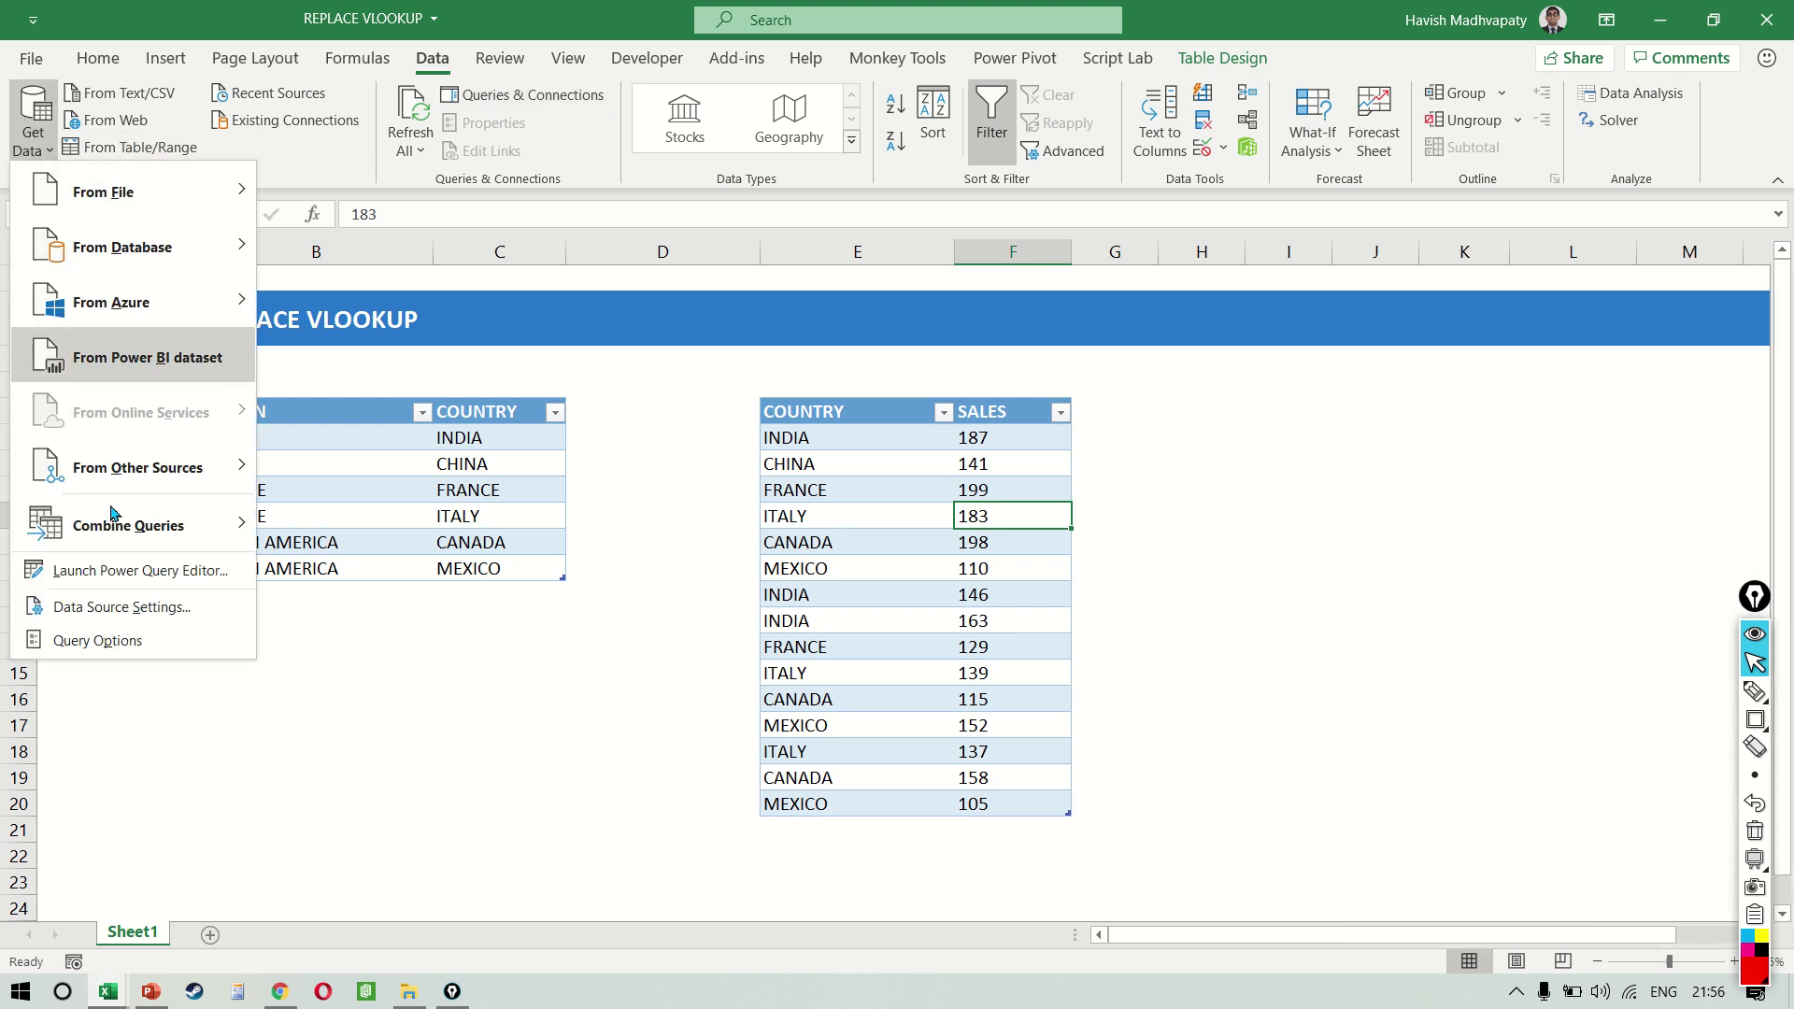
pyautogui.click(126, 572)
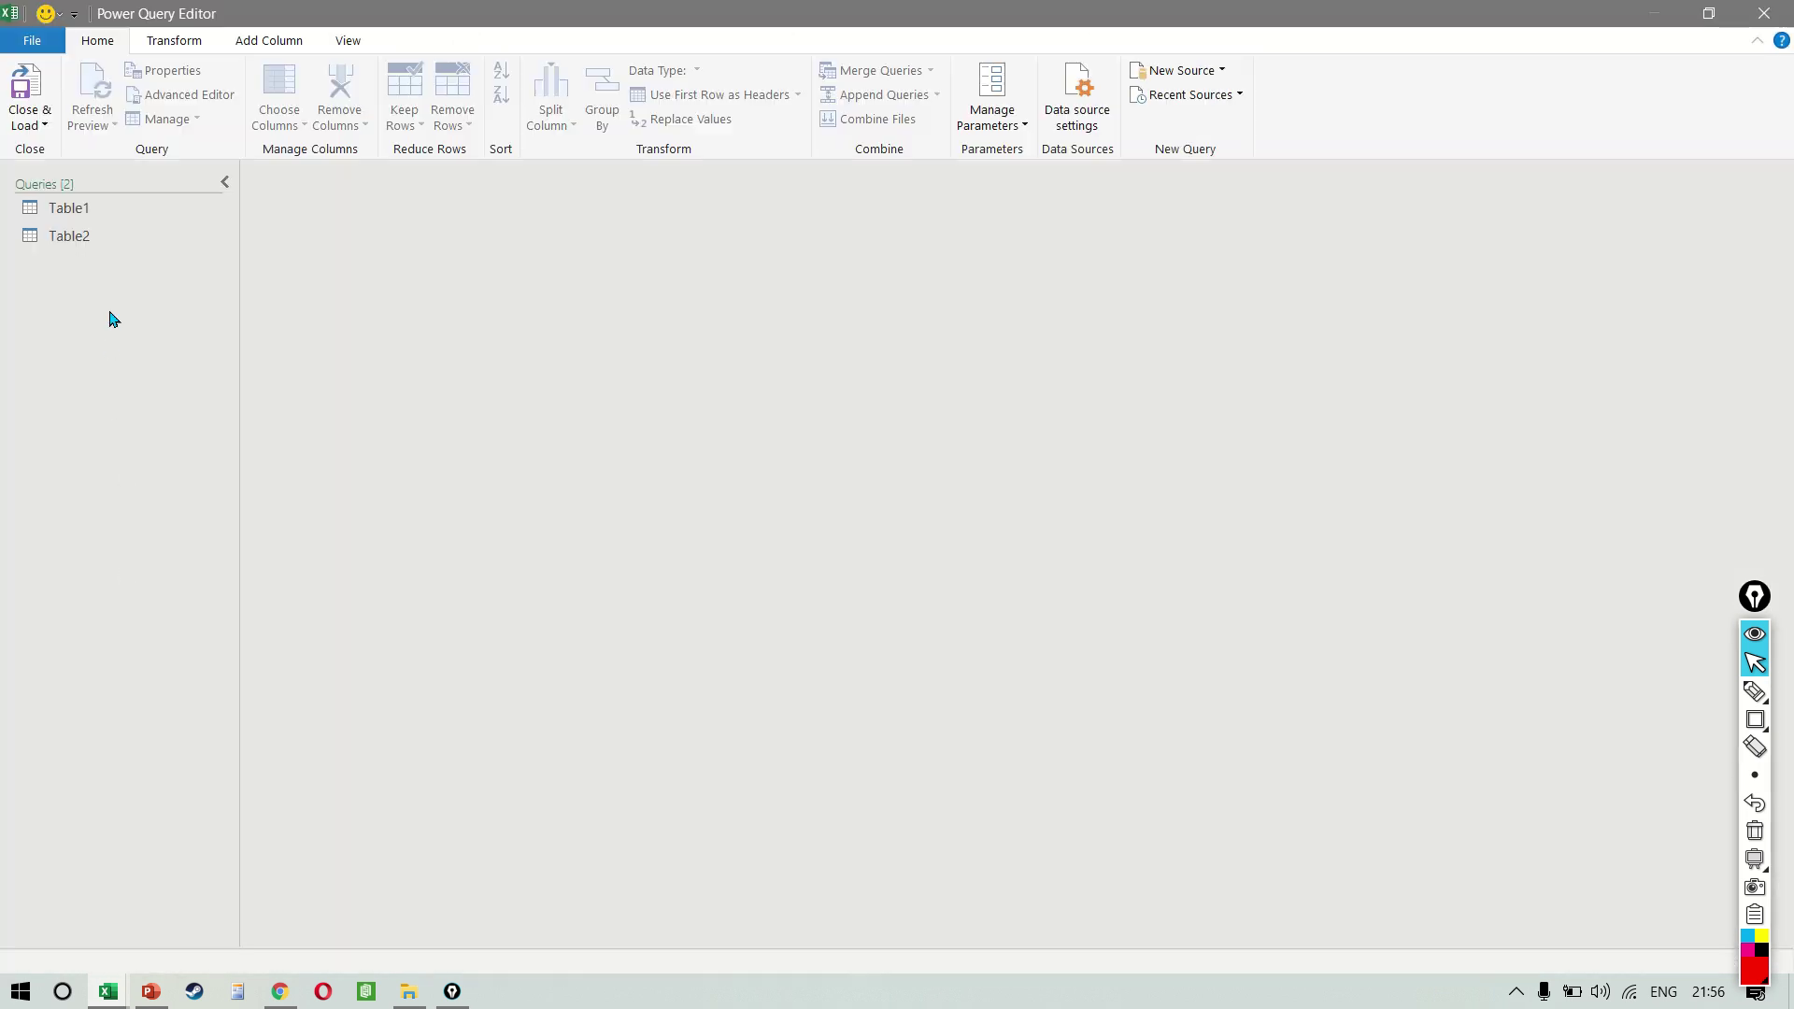
pyautogui.click(127, 217)
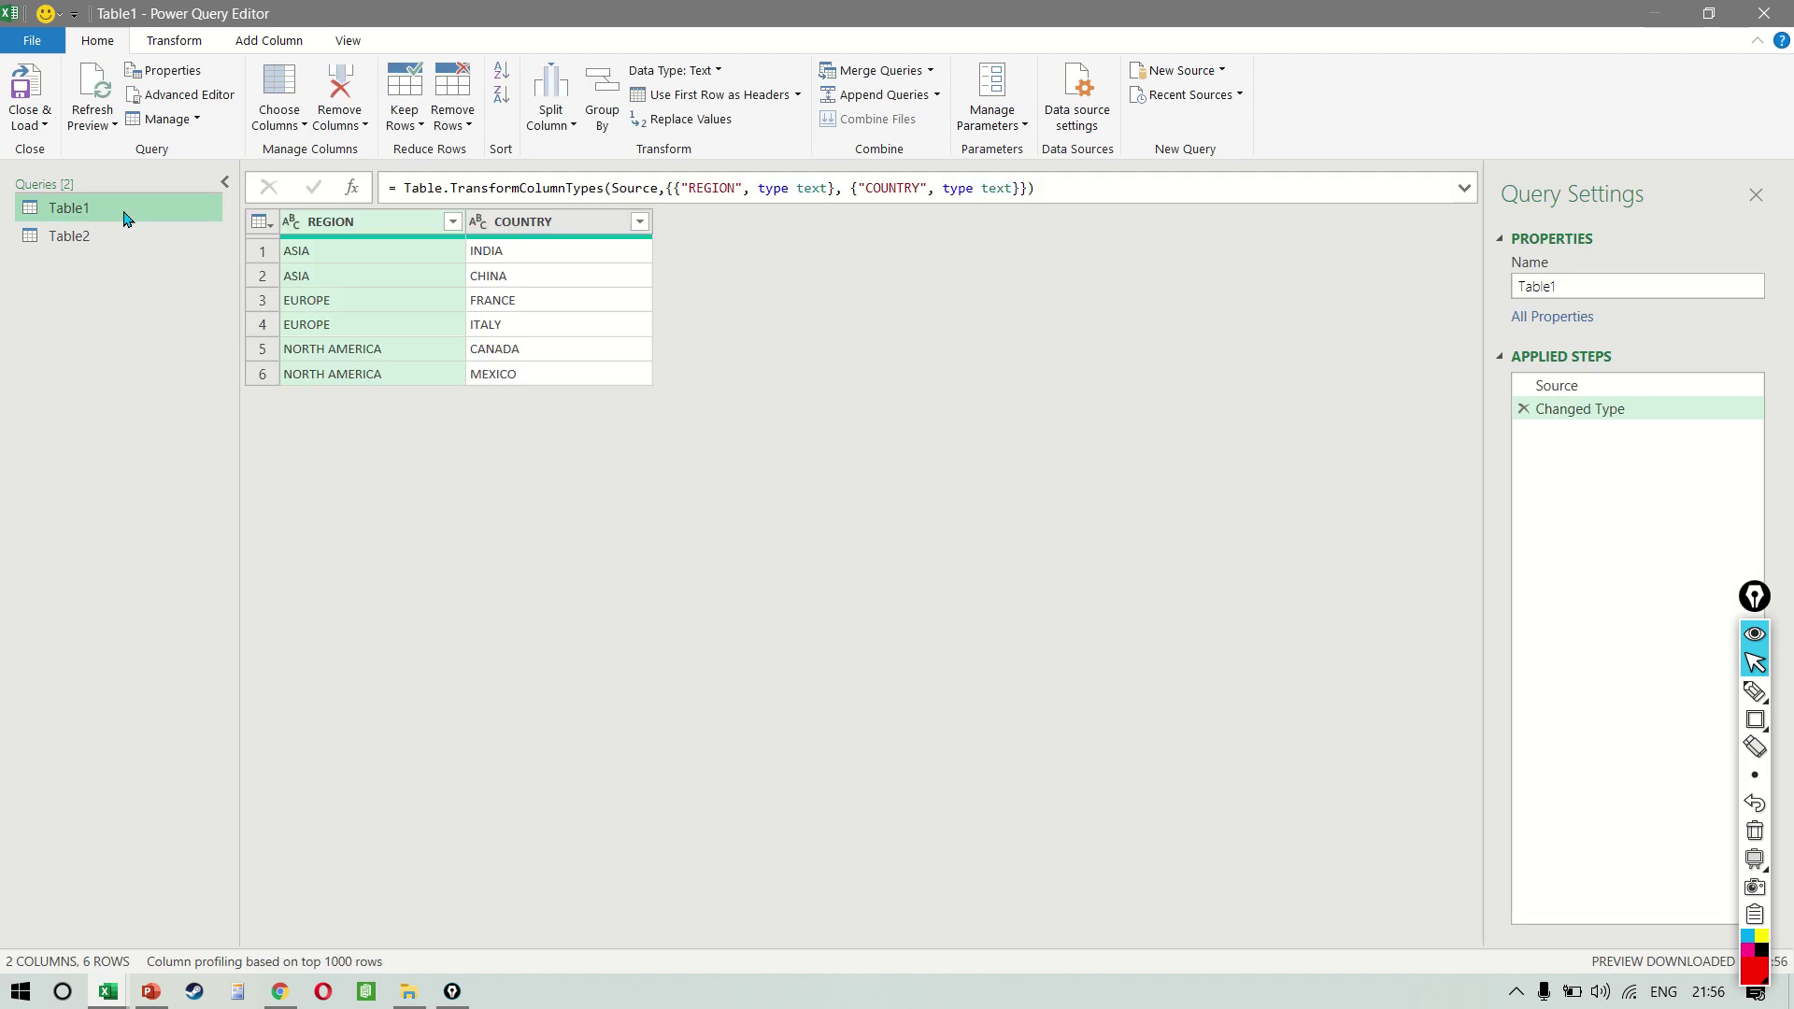
pyautogui.click(127, 234)
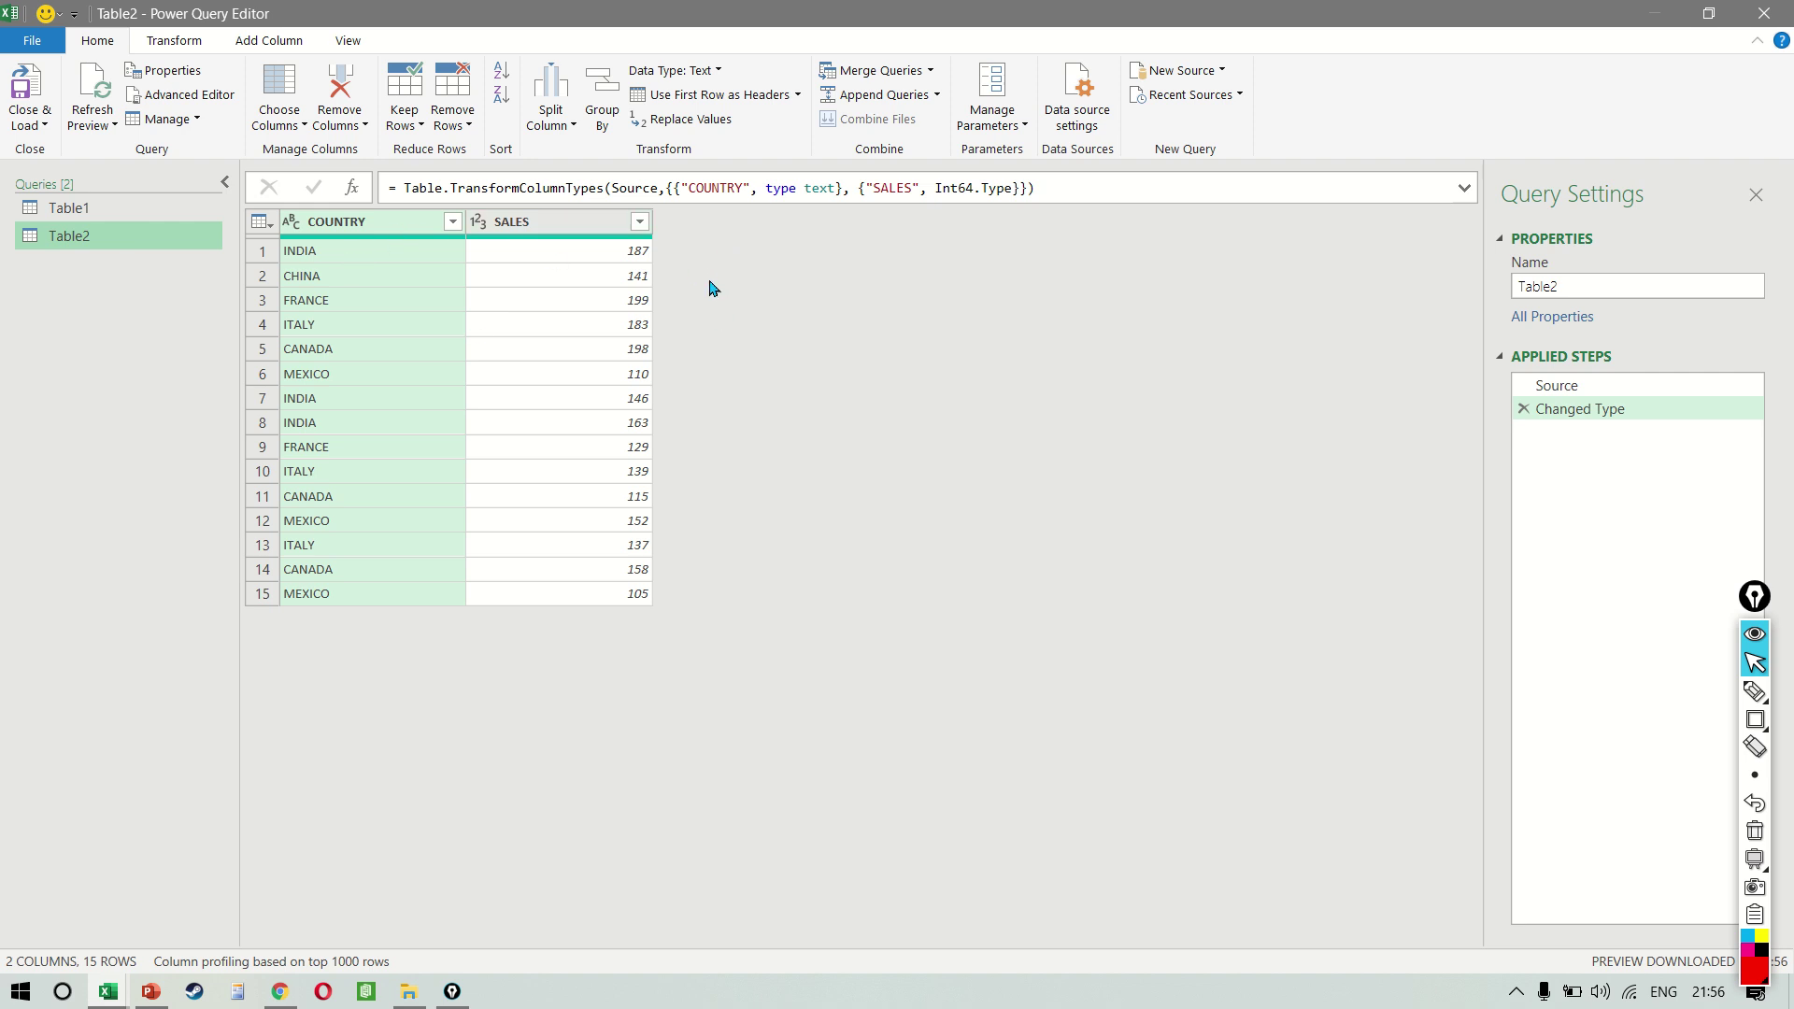
pyautogui.click(931, 72)
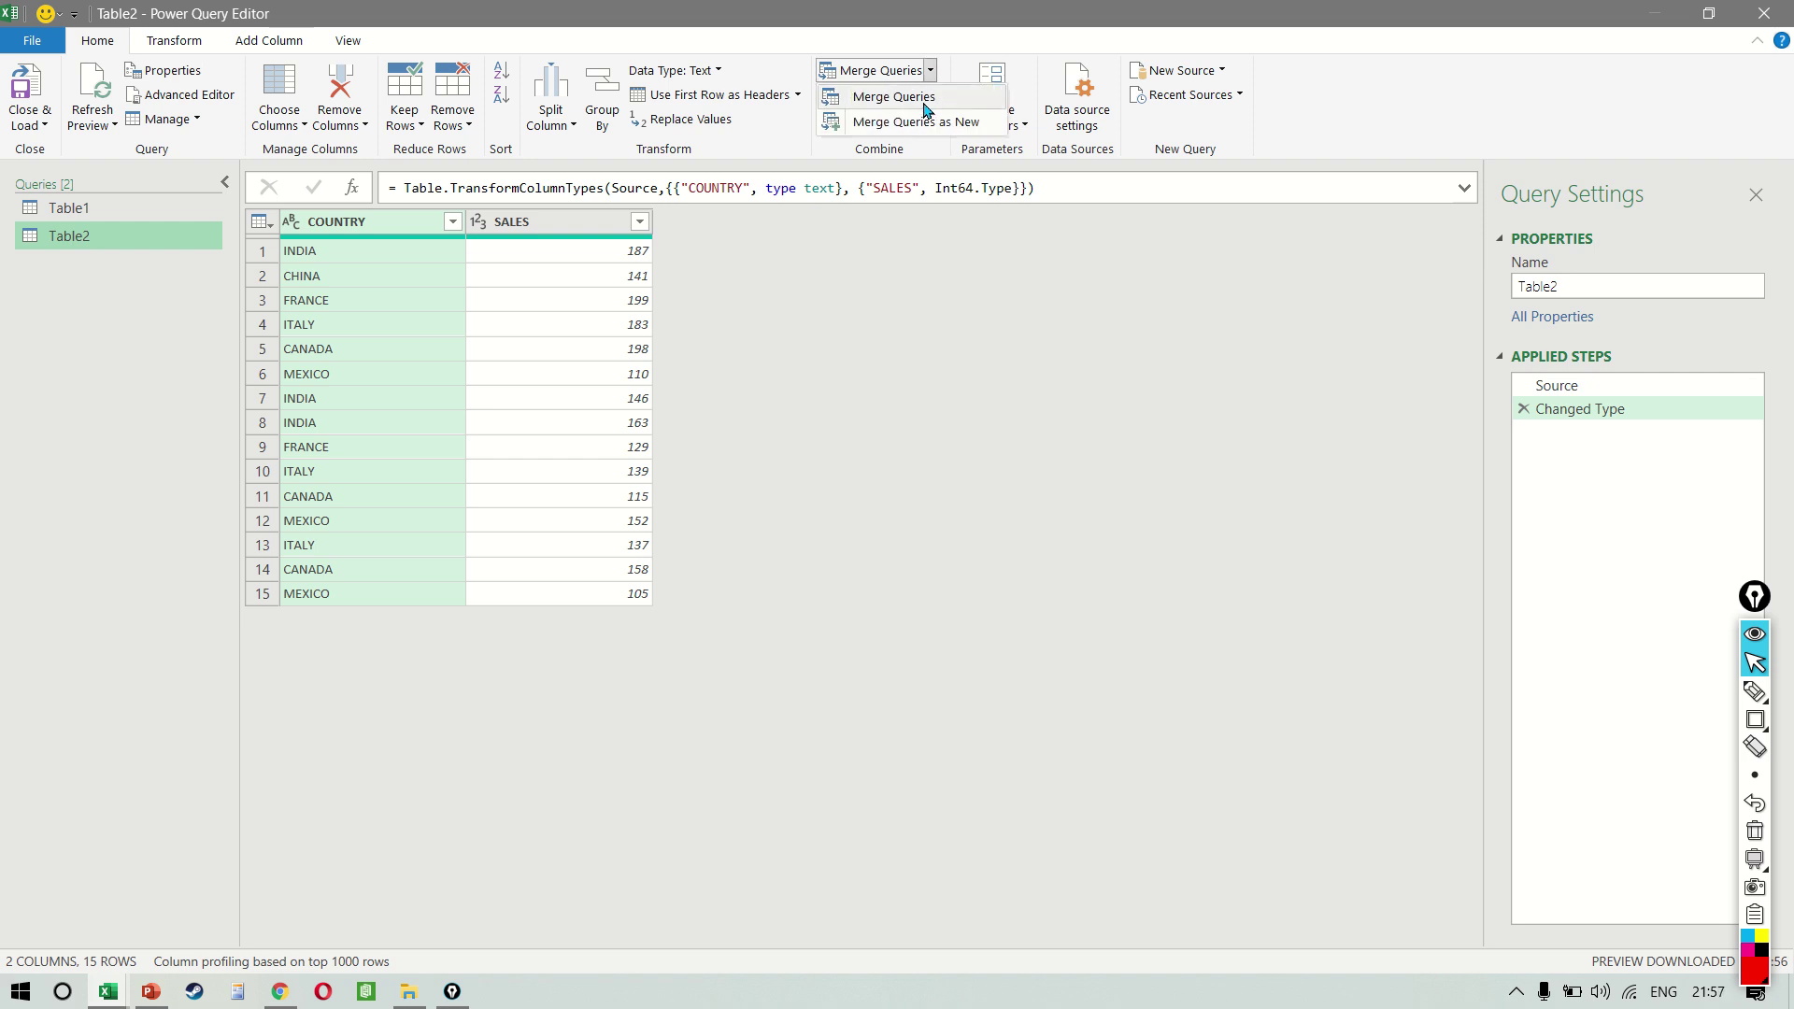
pyautogui.click(923, 103)
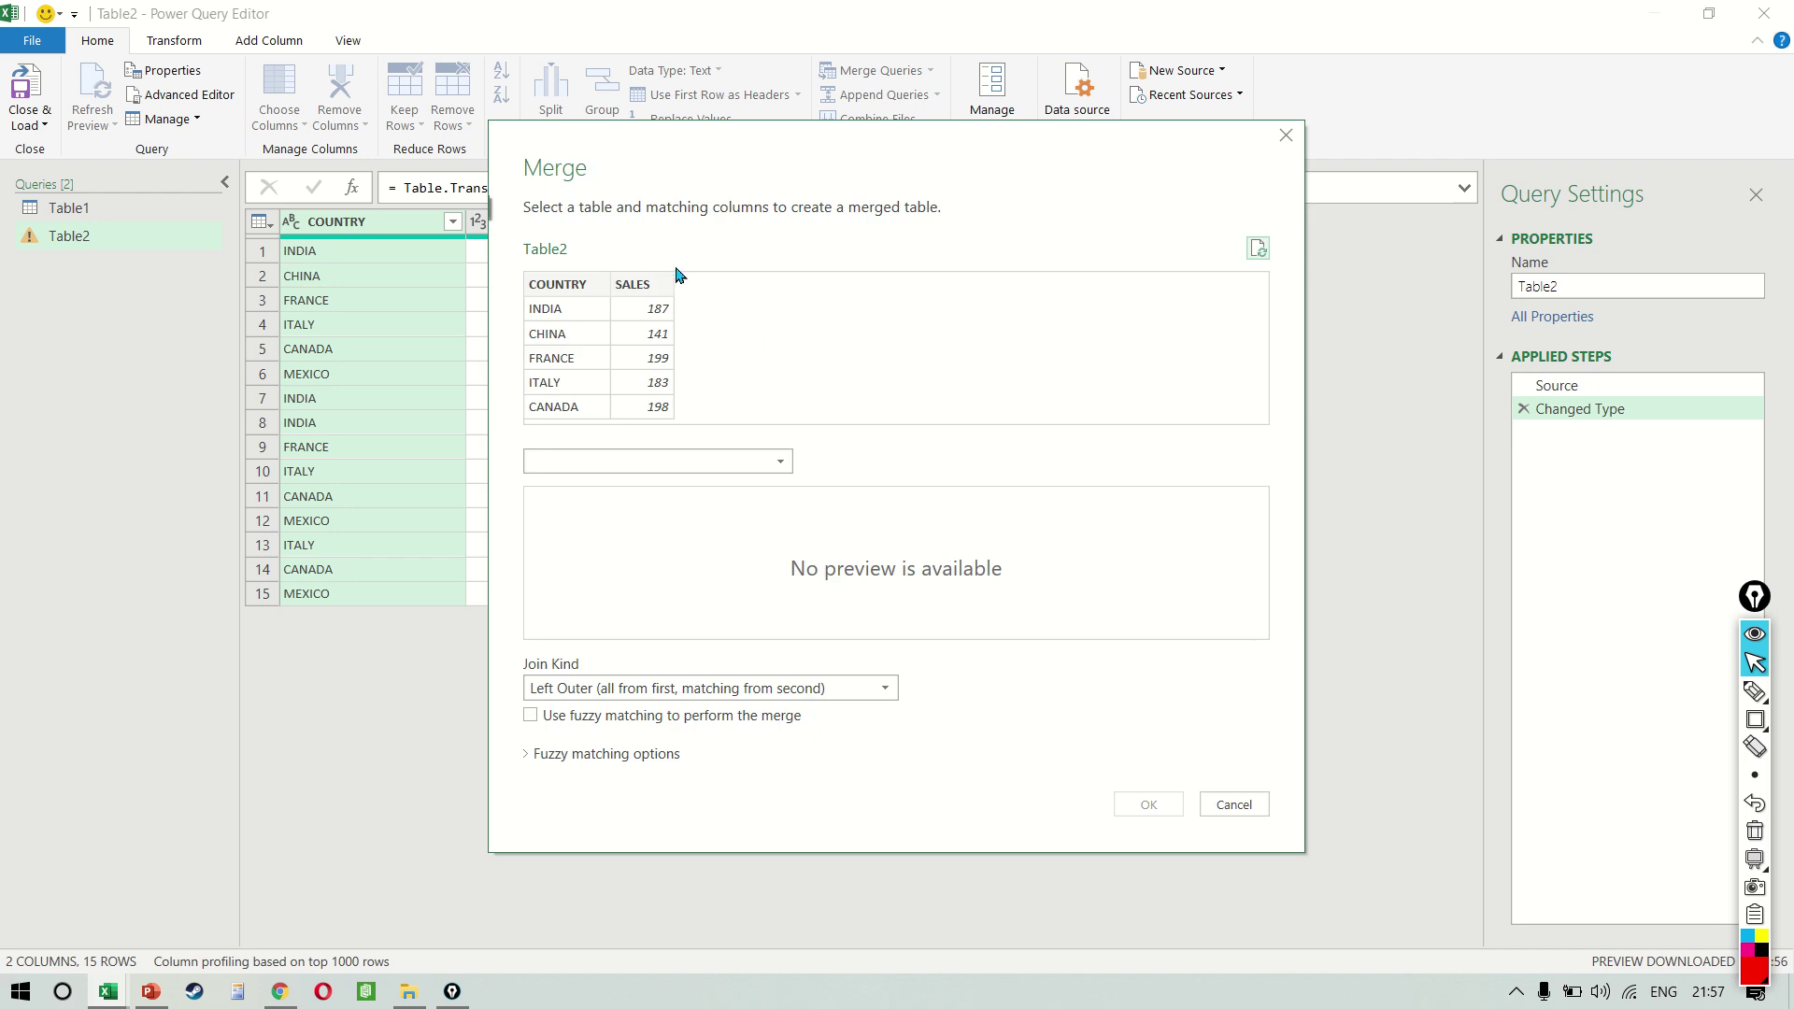
pyautogui.click(670, 459)
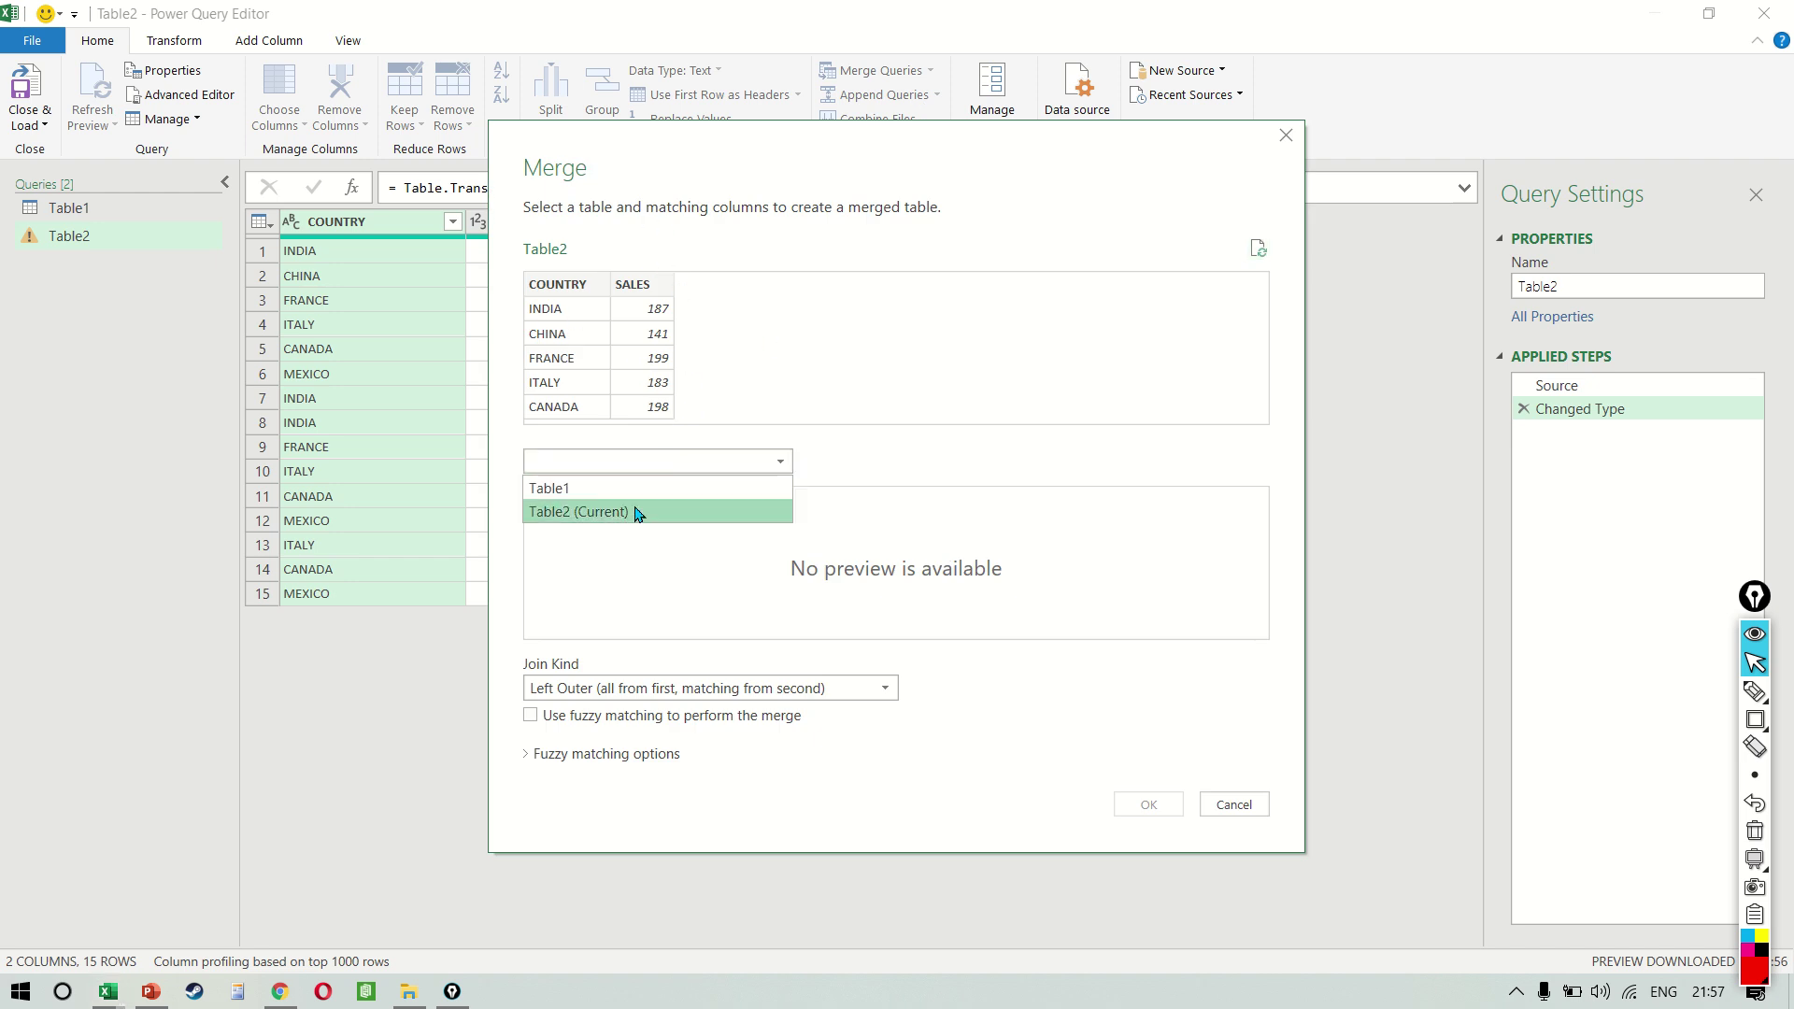
pyautogui.click(917, 254)
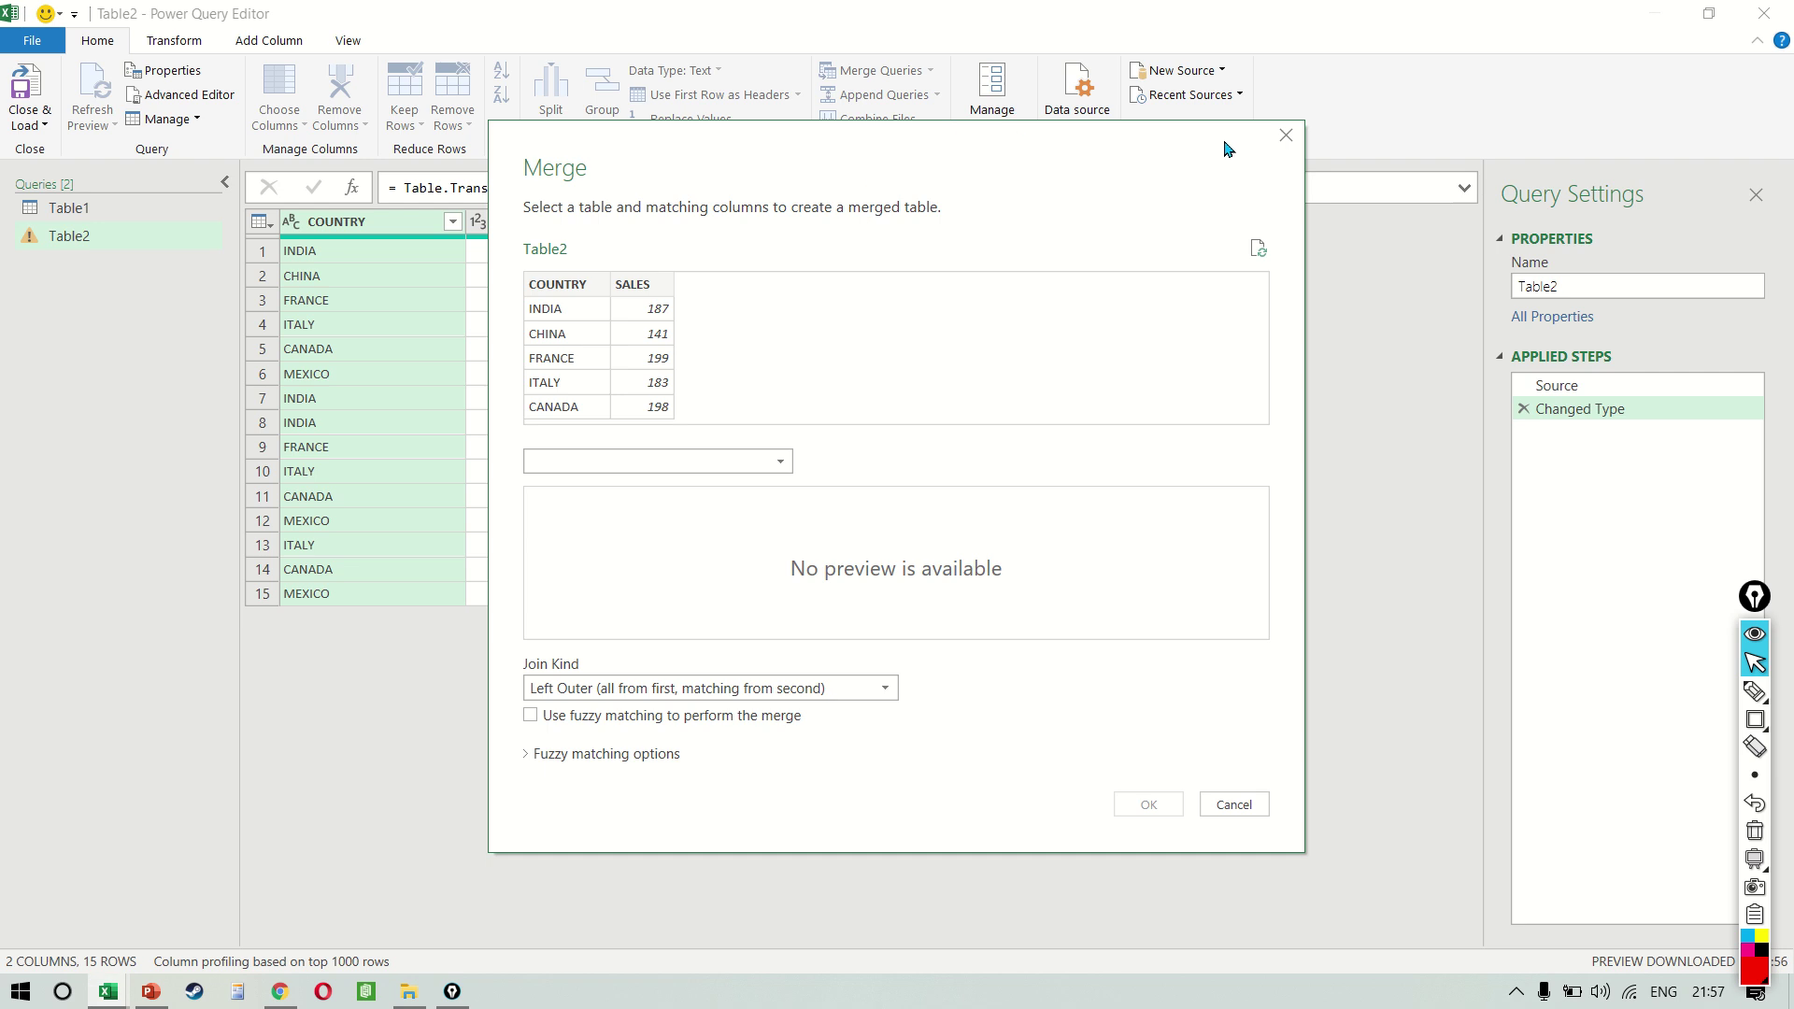
pyautogui.click(1284, 137)
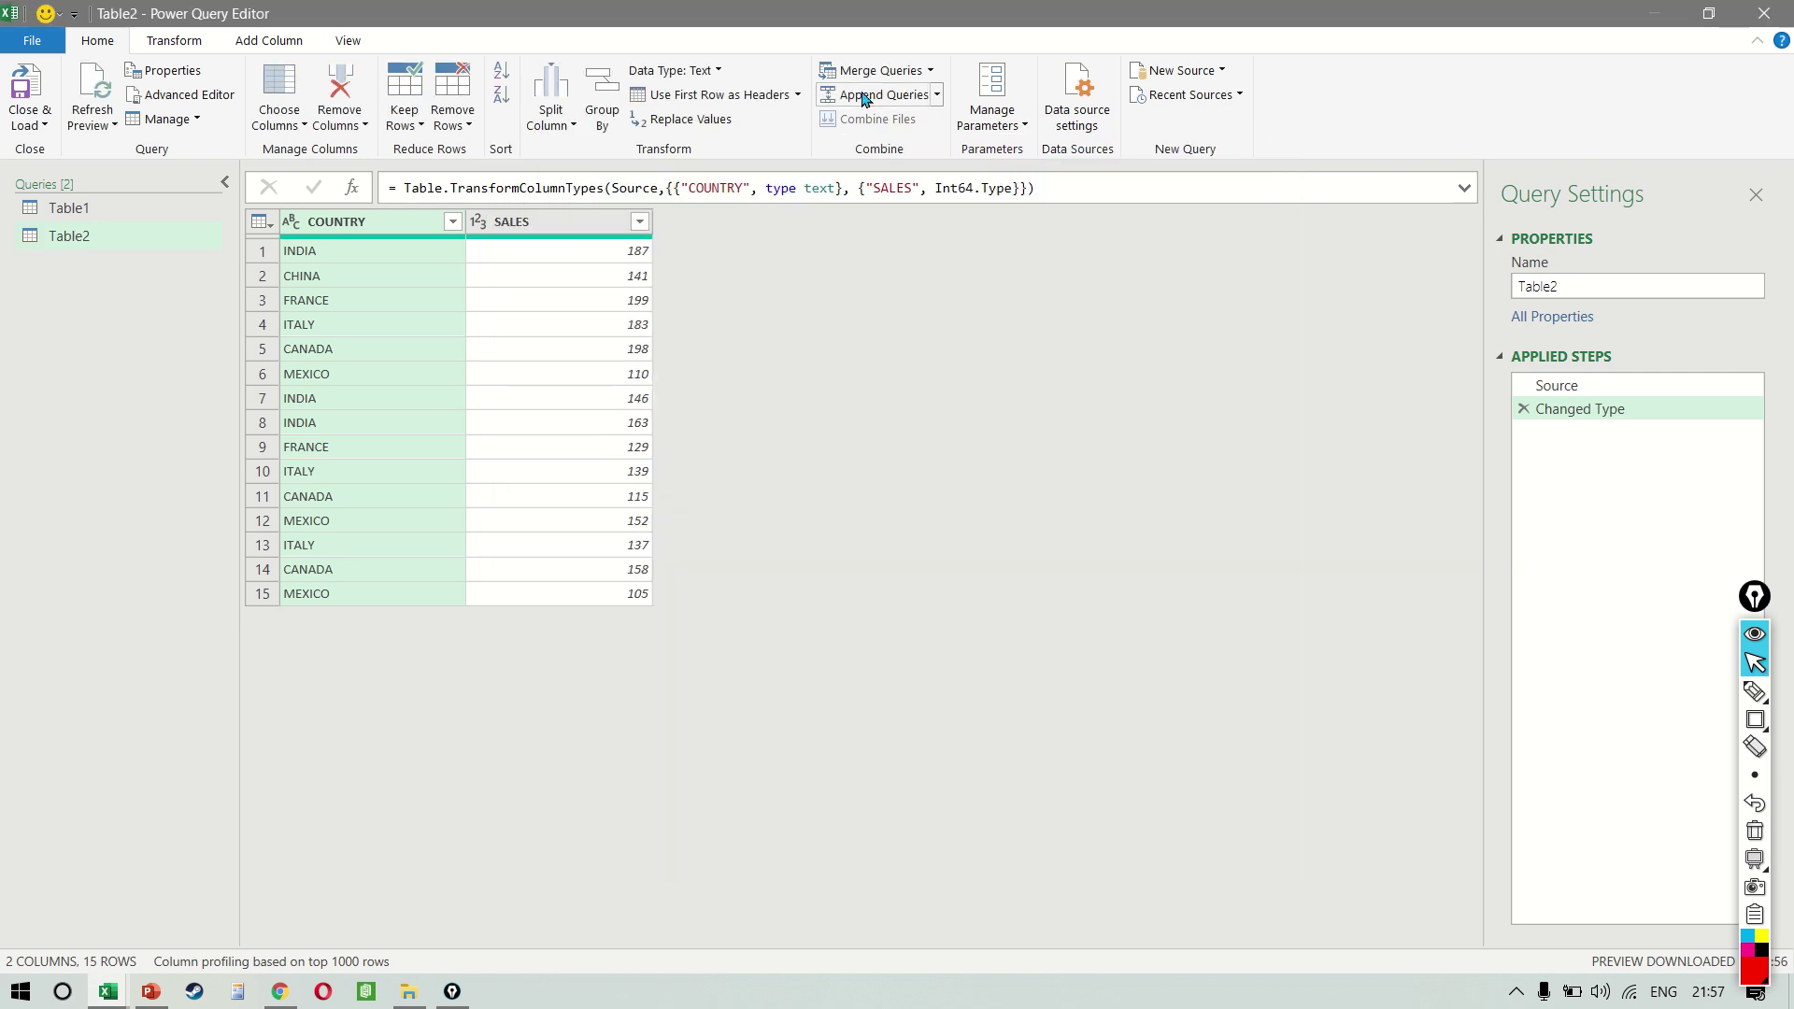
# Merge Table2 with Table1 as a new query, matching on COUNTRY with a Left Outer join
pyautogui.click(931, 75)
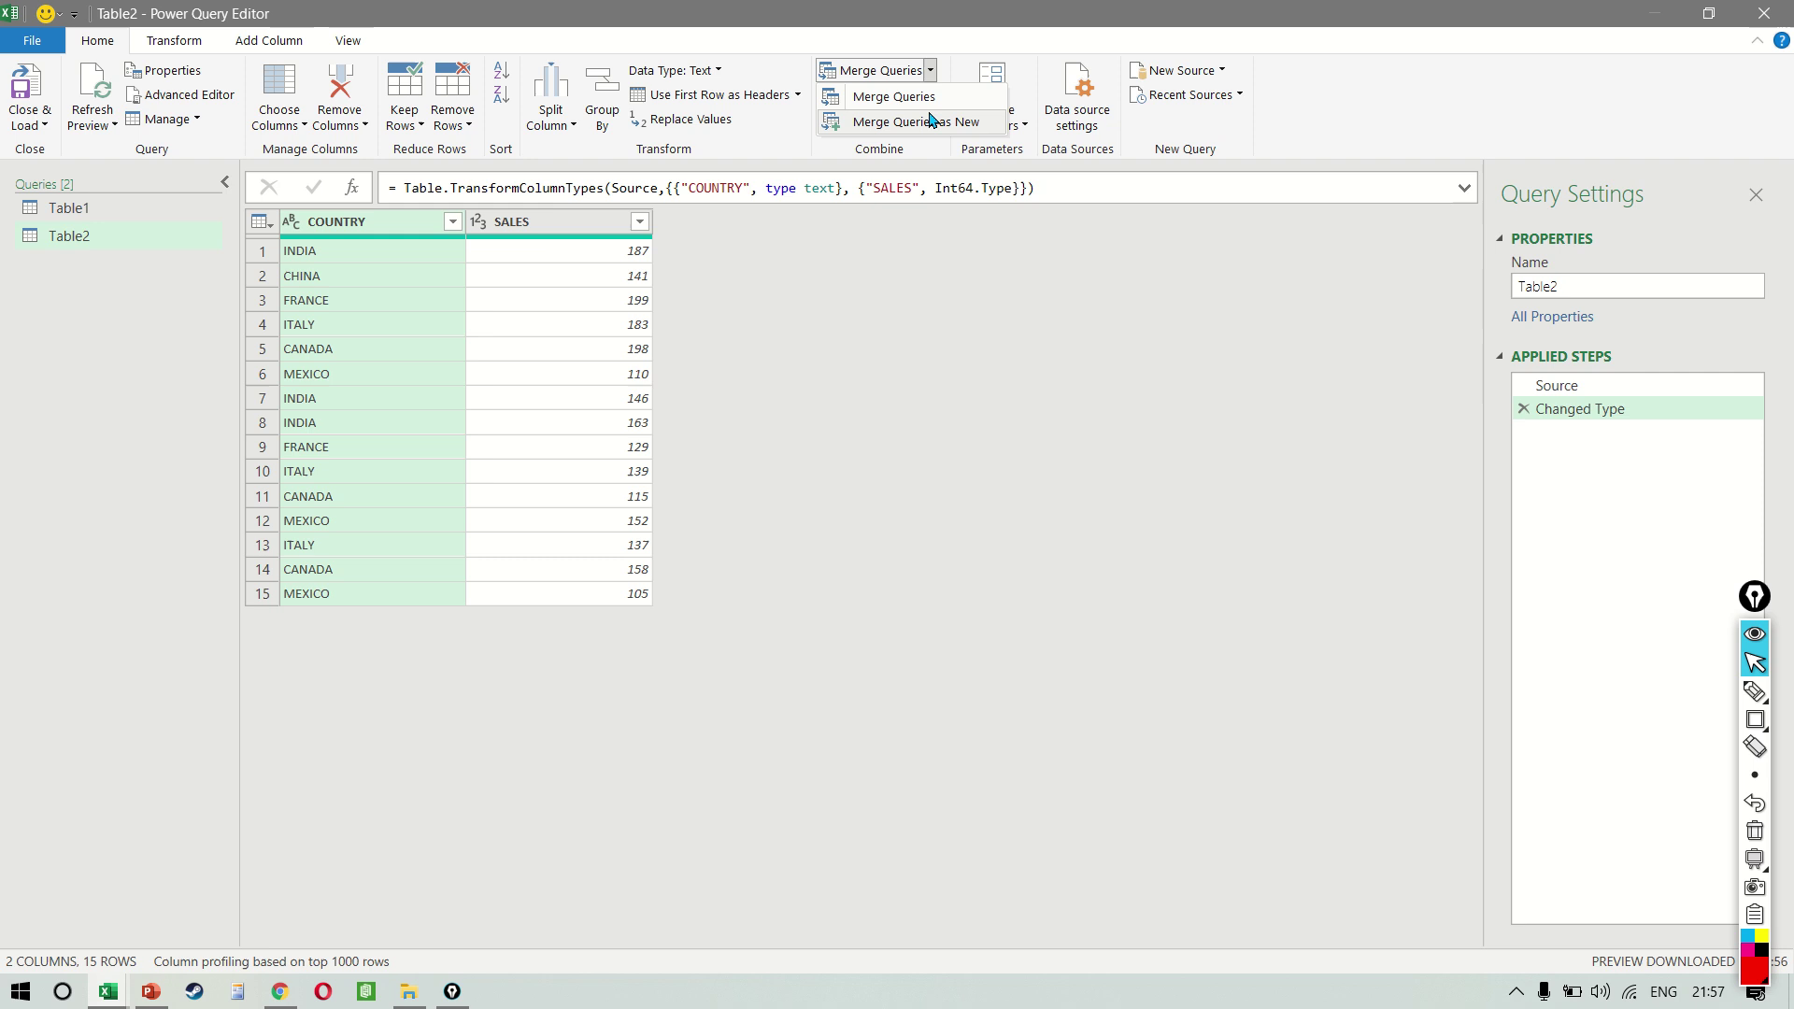
pyautogui.click(931, 117)
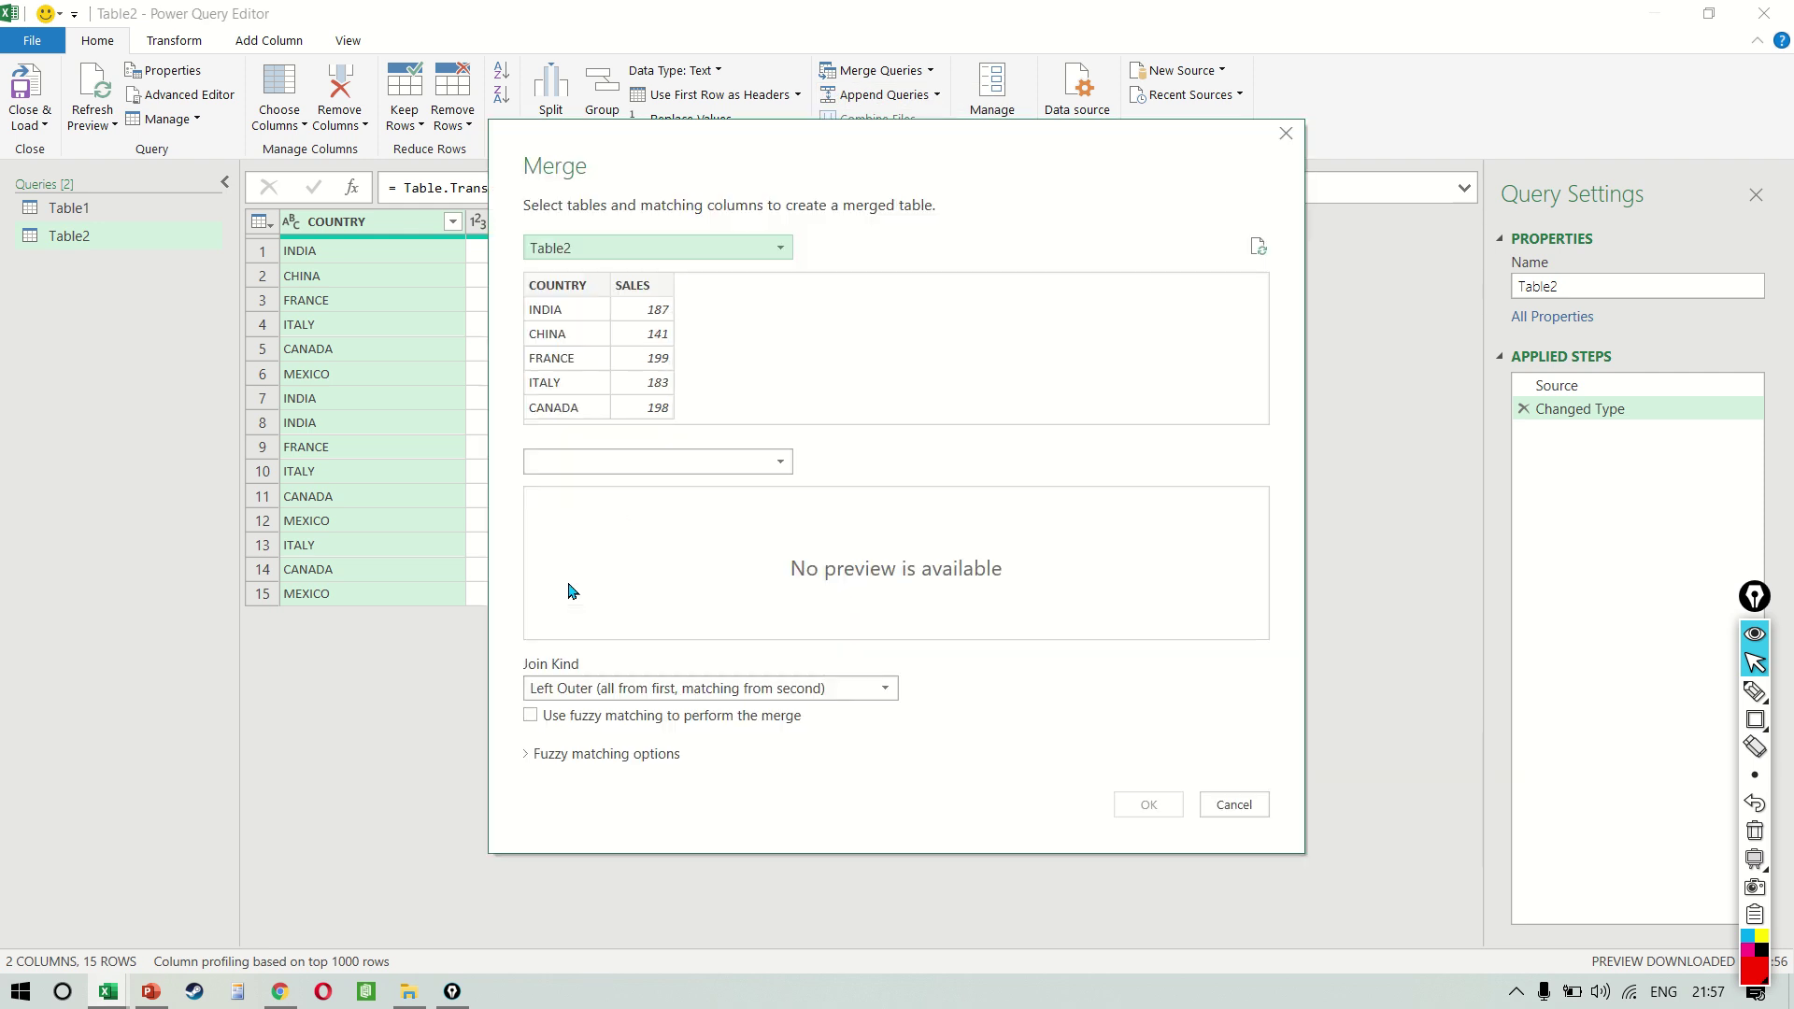
pyautogui.click(731, 463)
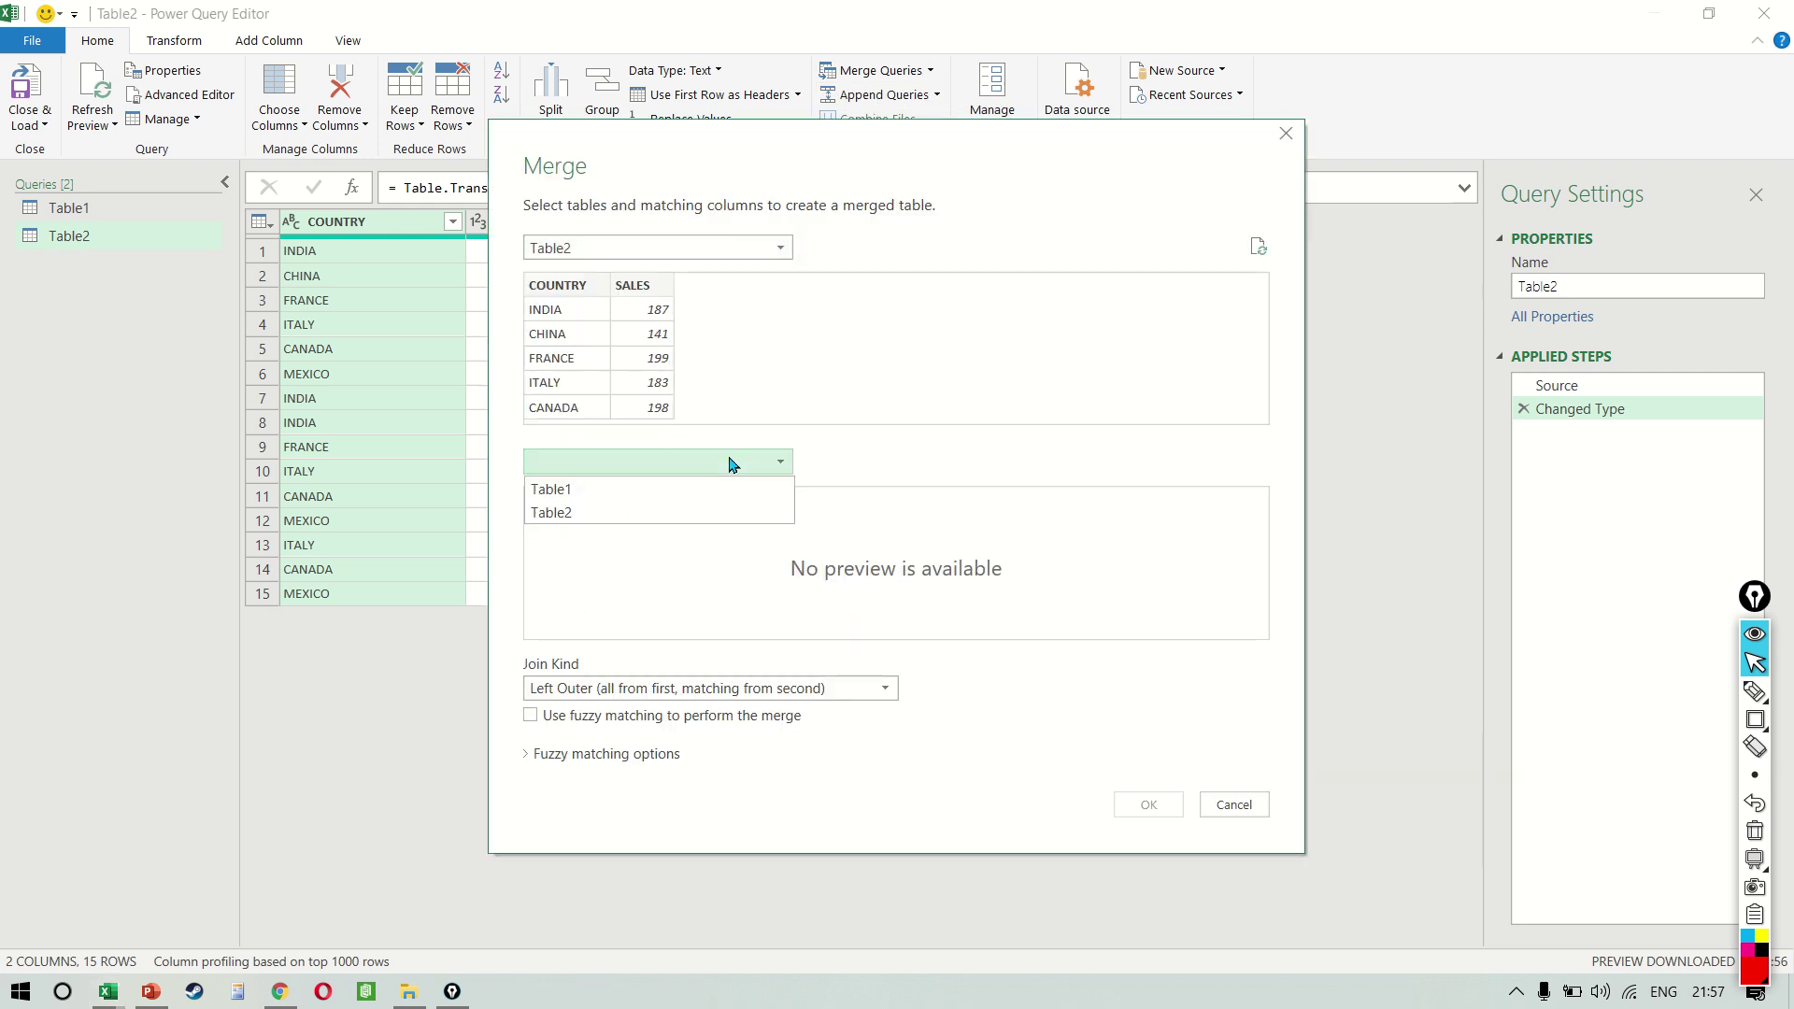
pyautogui.click(666, 493)
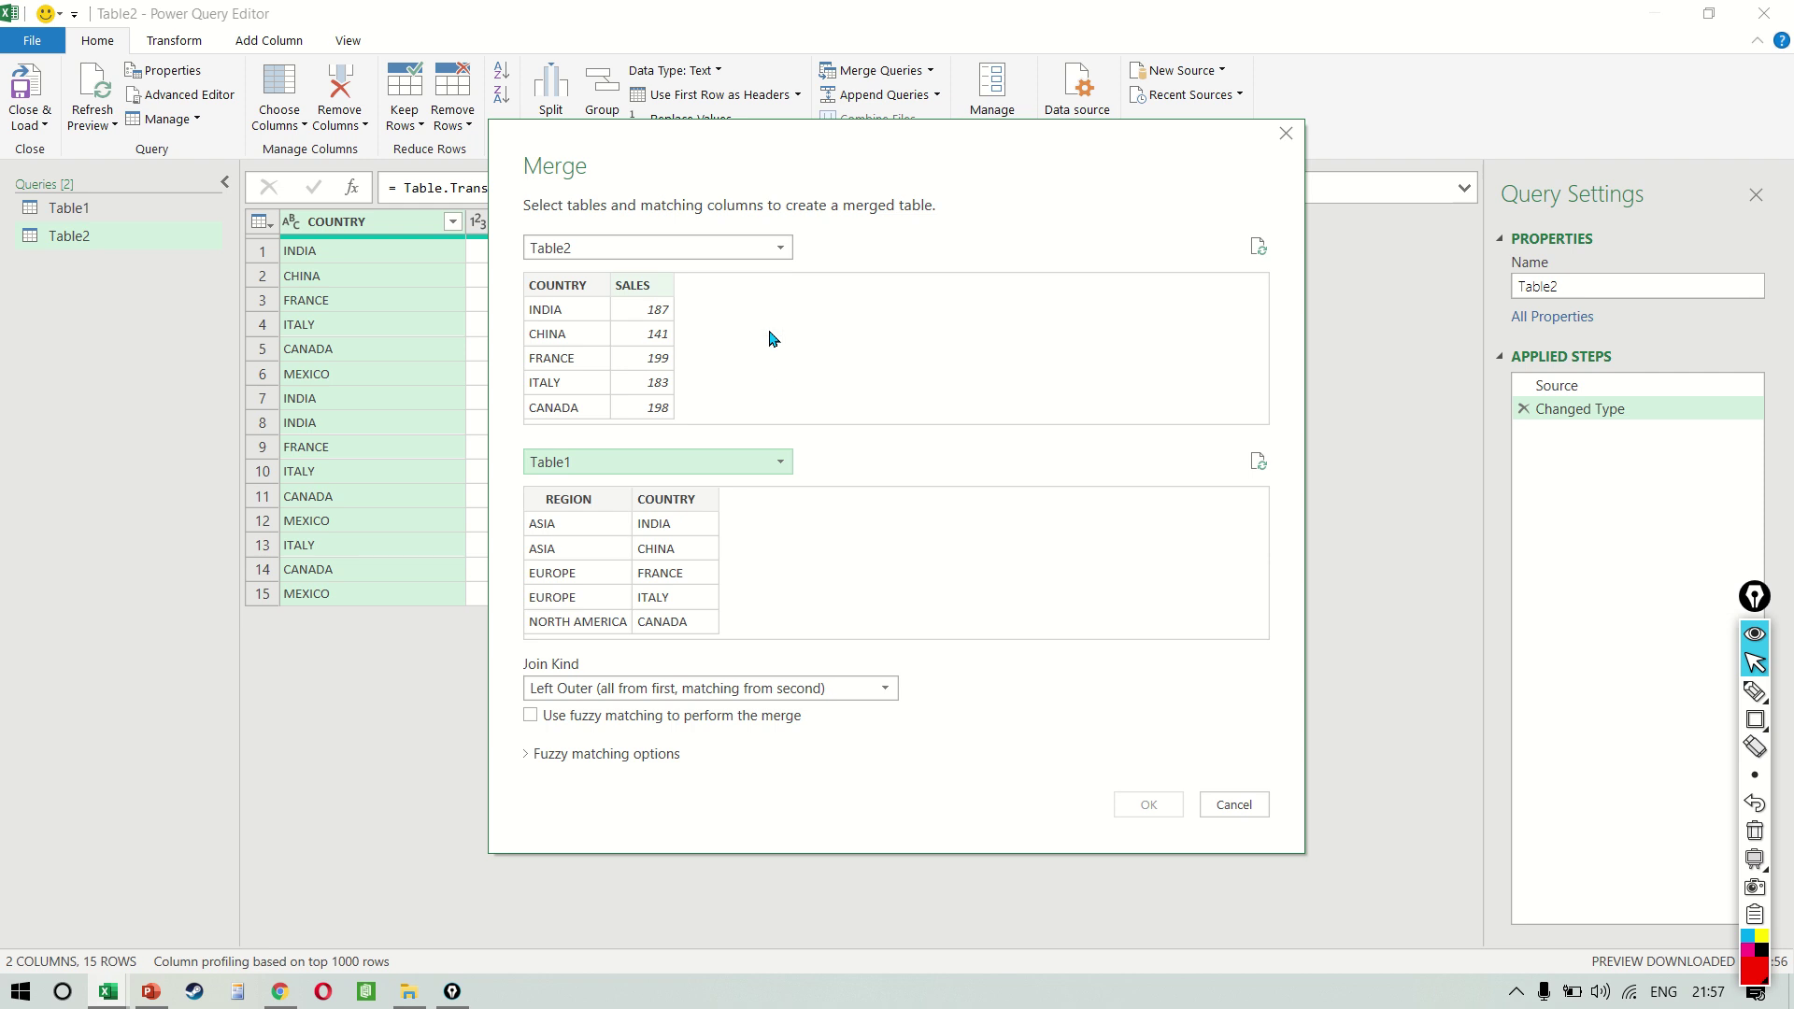
pyautogui.click(557, 293)
pyautogui.click(681, 511)
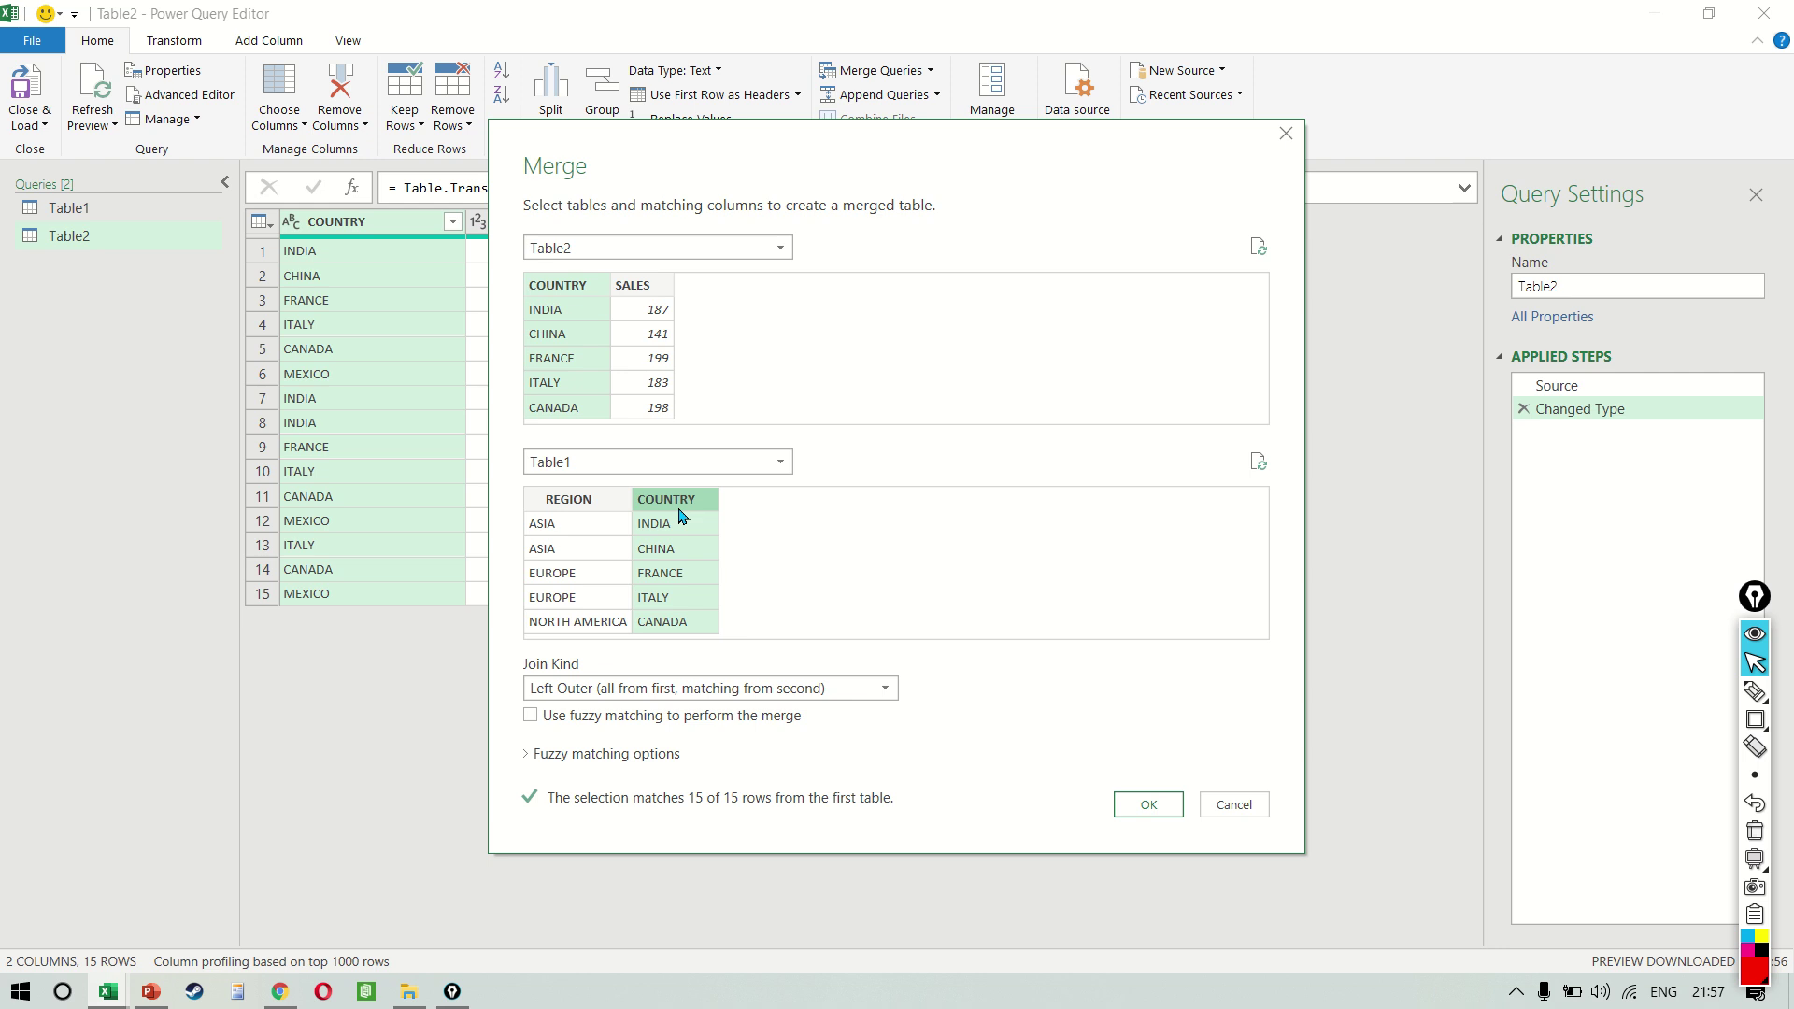
pyautogui.click(677, 687)
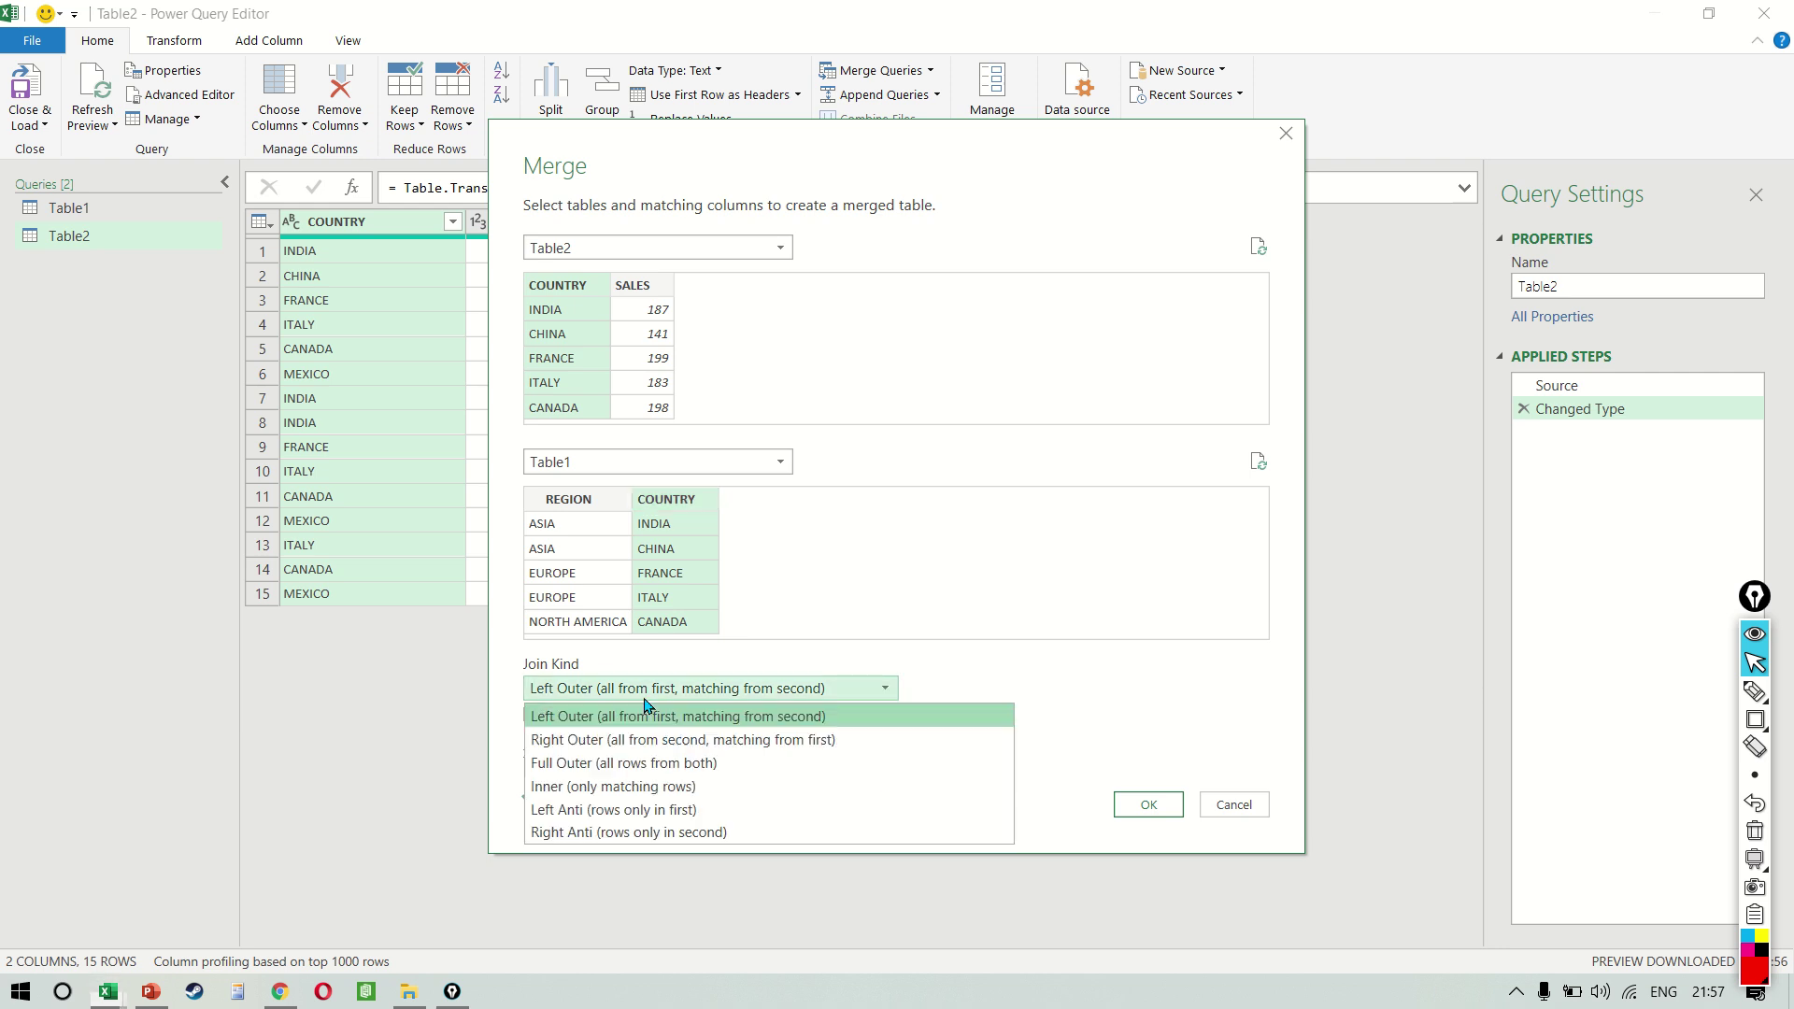
pyautogui.click(550, 724)
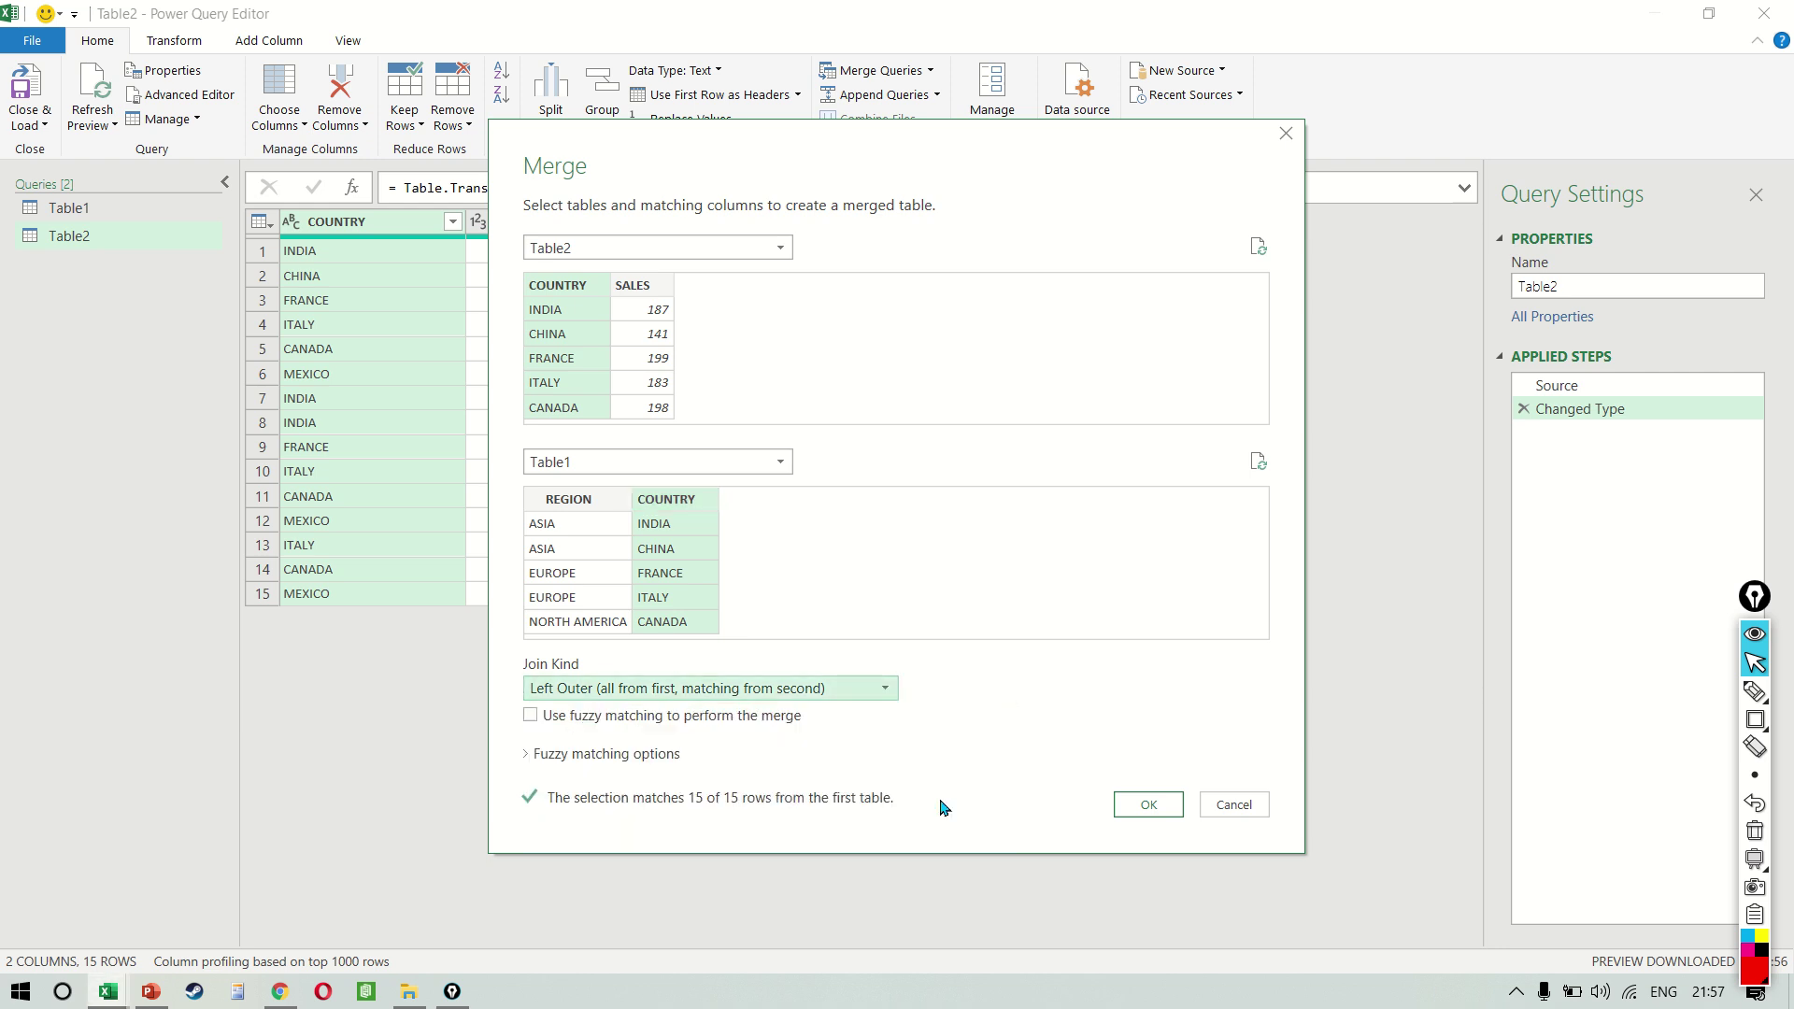
pyautogui.click(1141, 803)
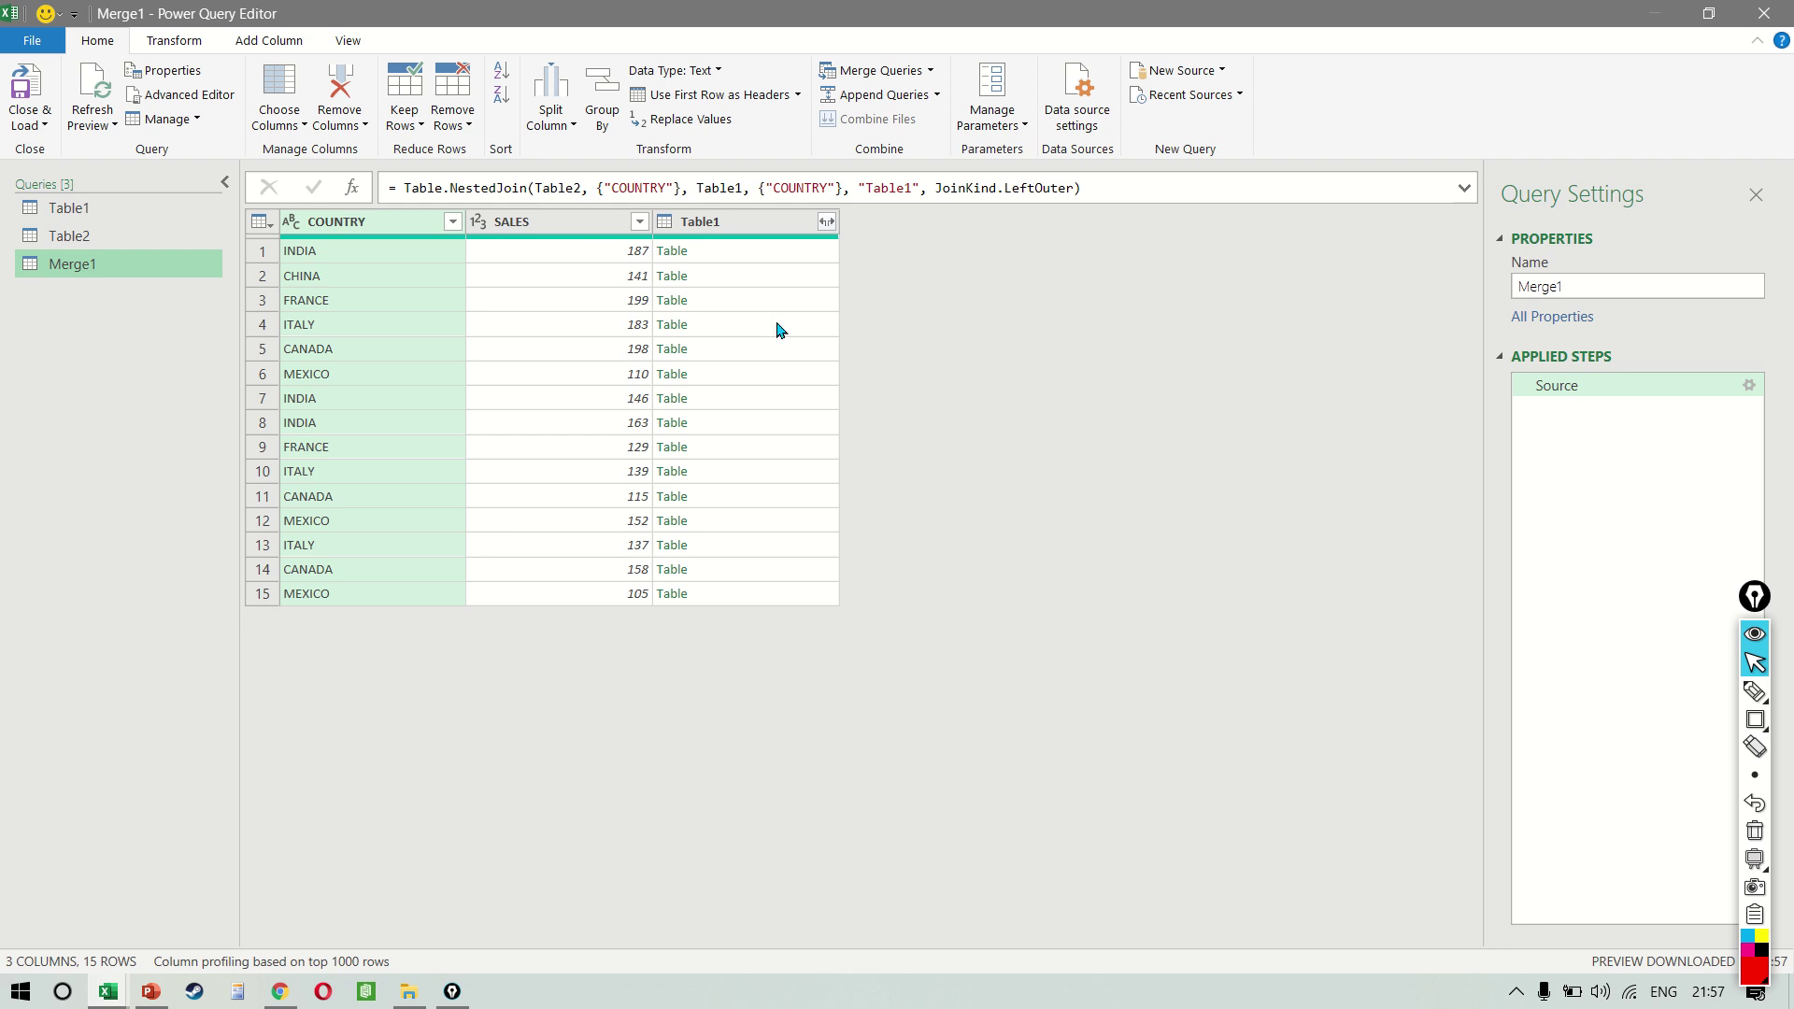
# Expand the merged query's Table1 column to include only REGION, keeping the original column name as prefix
pyautogui.click(118, 218)
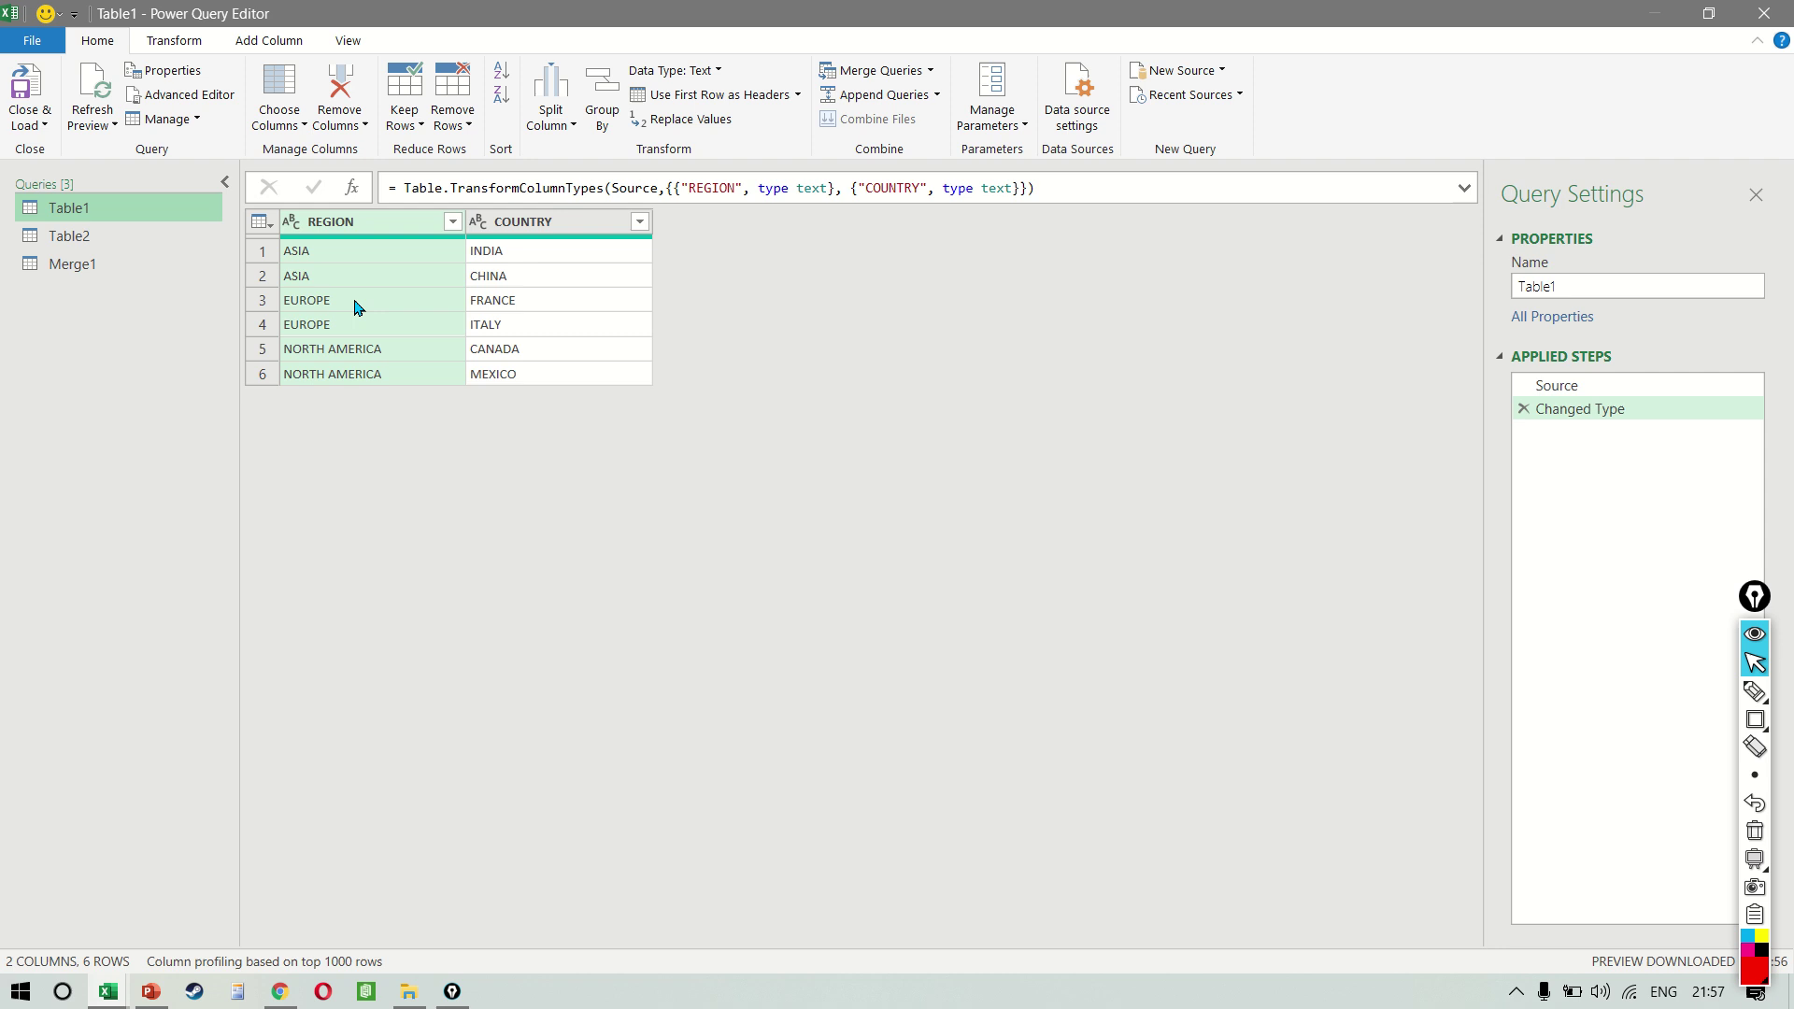
pyautogui.click(132, 269)
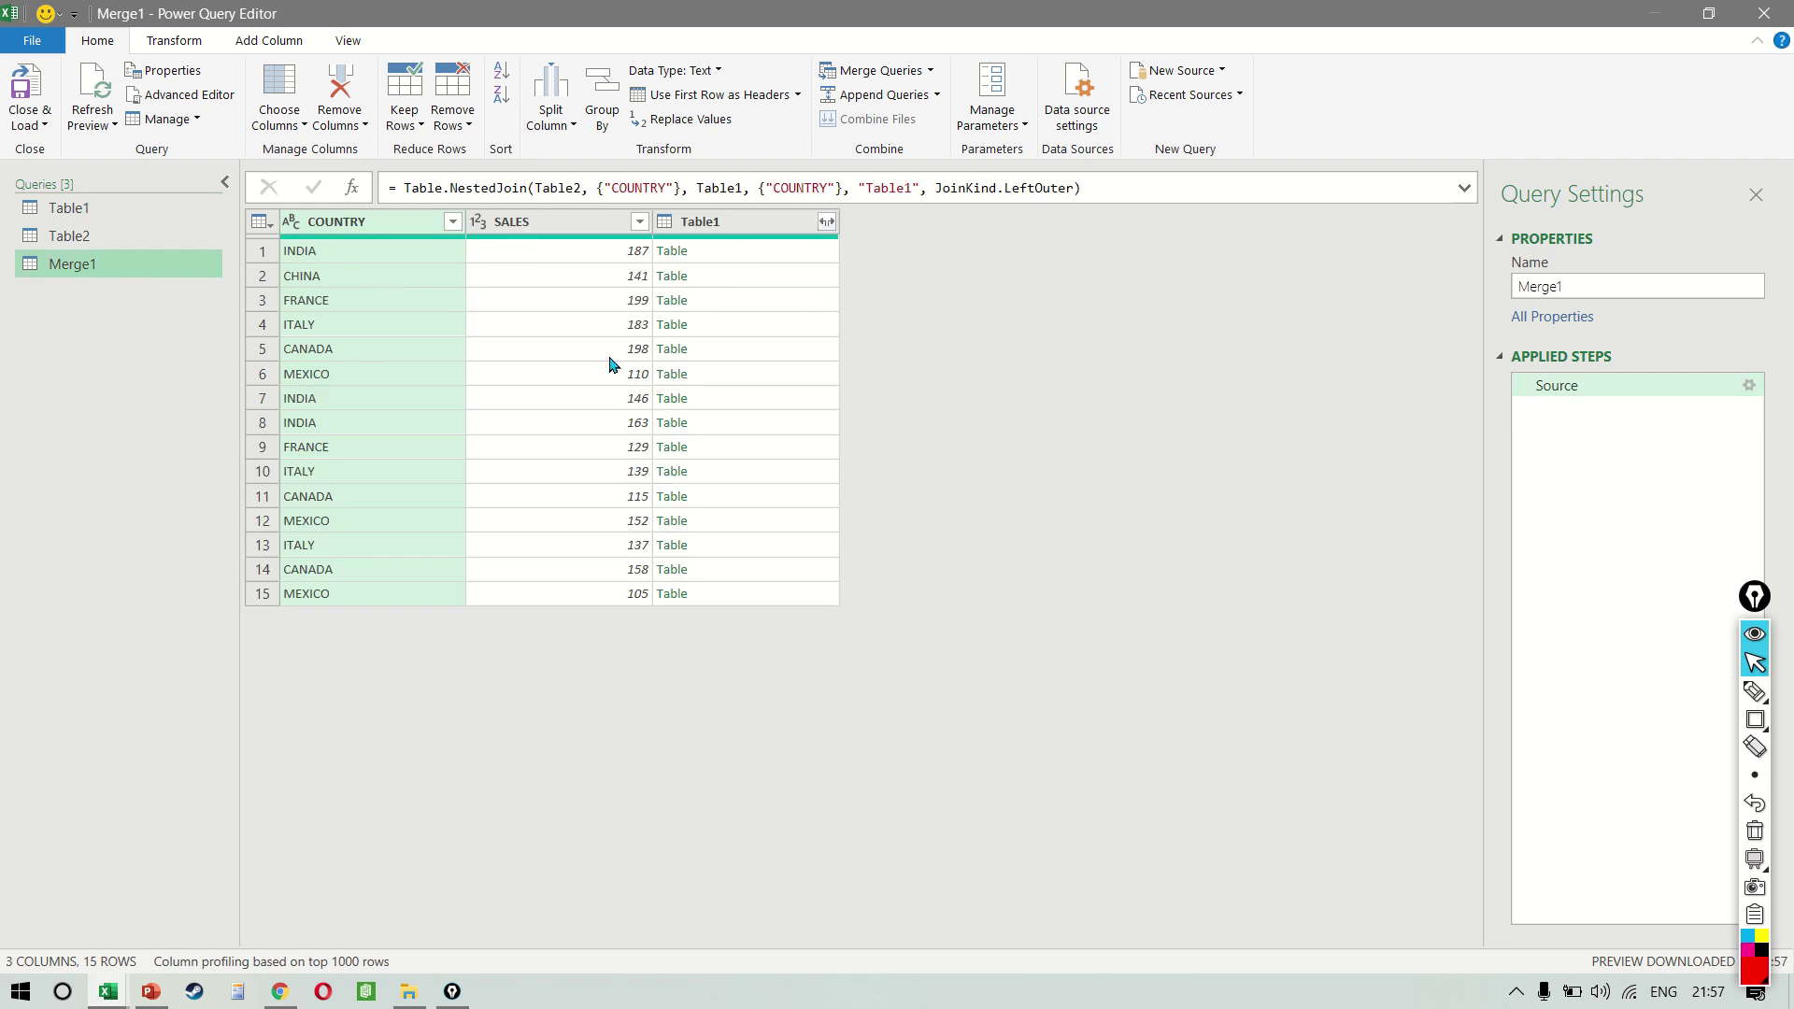
pyautogui.click(832, 225)
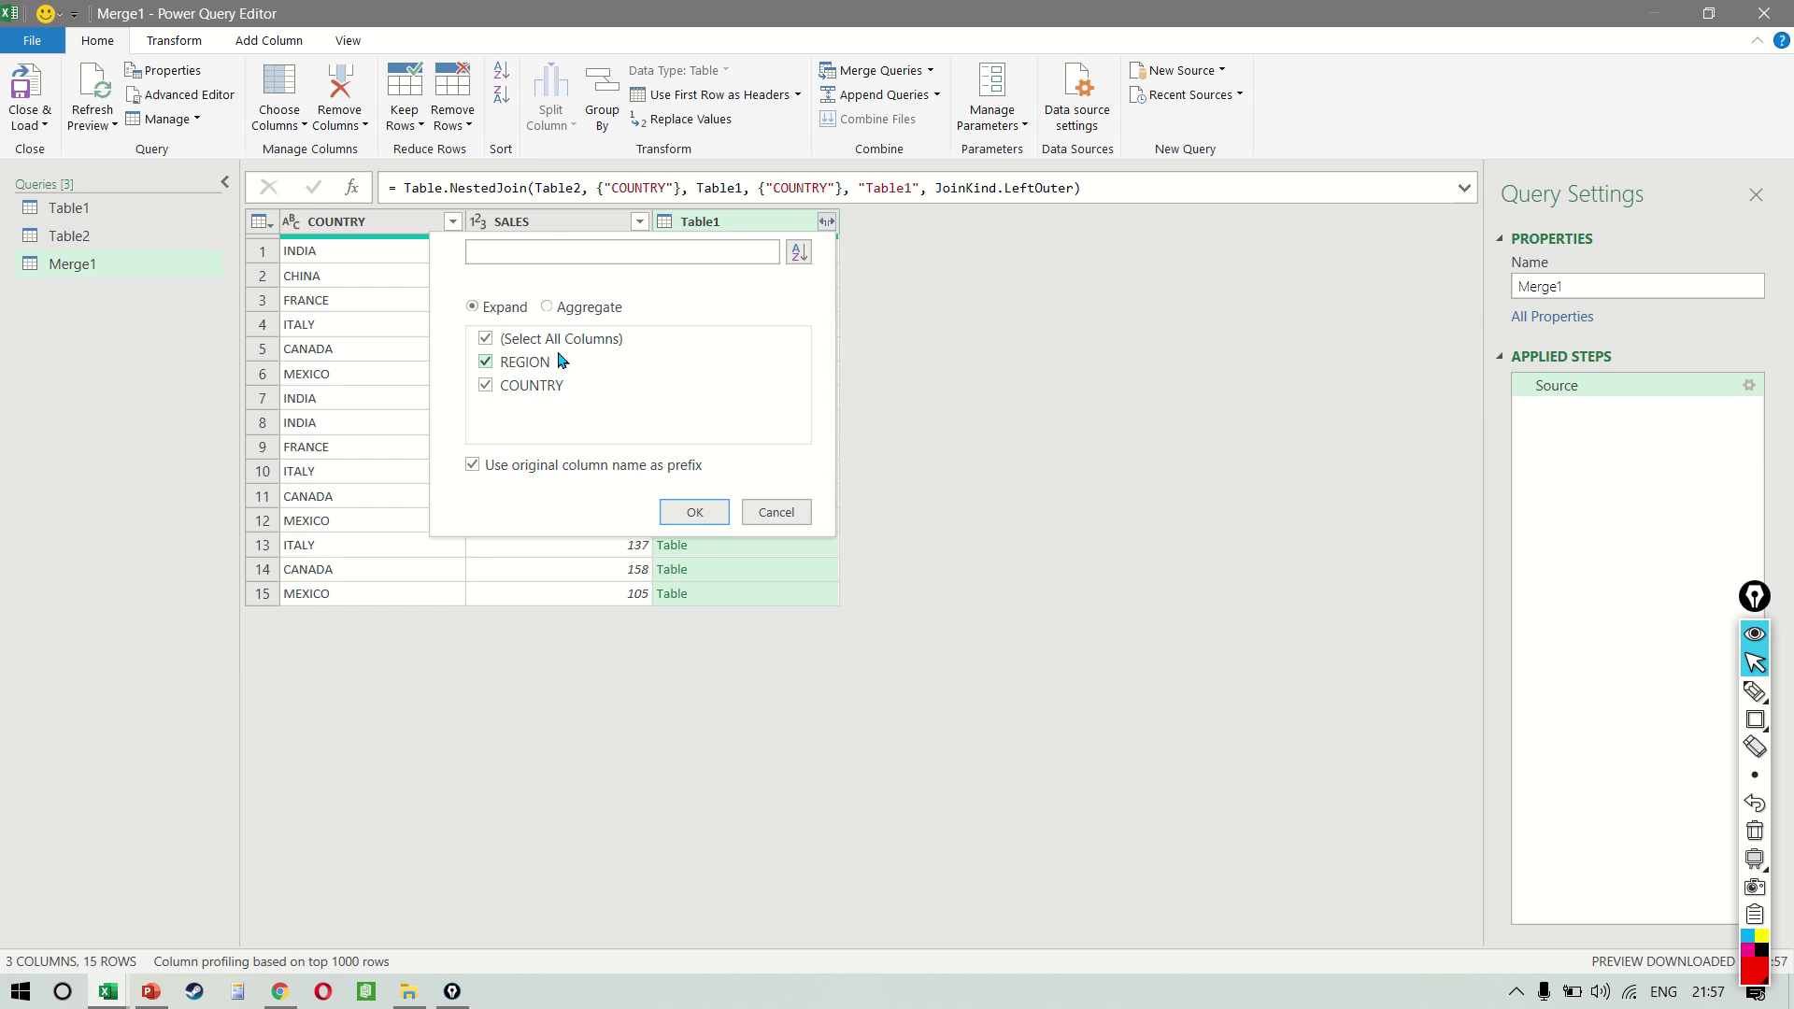
pyautogui.click(484, 385)
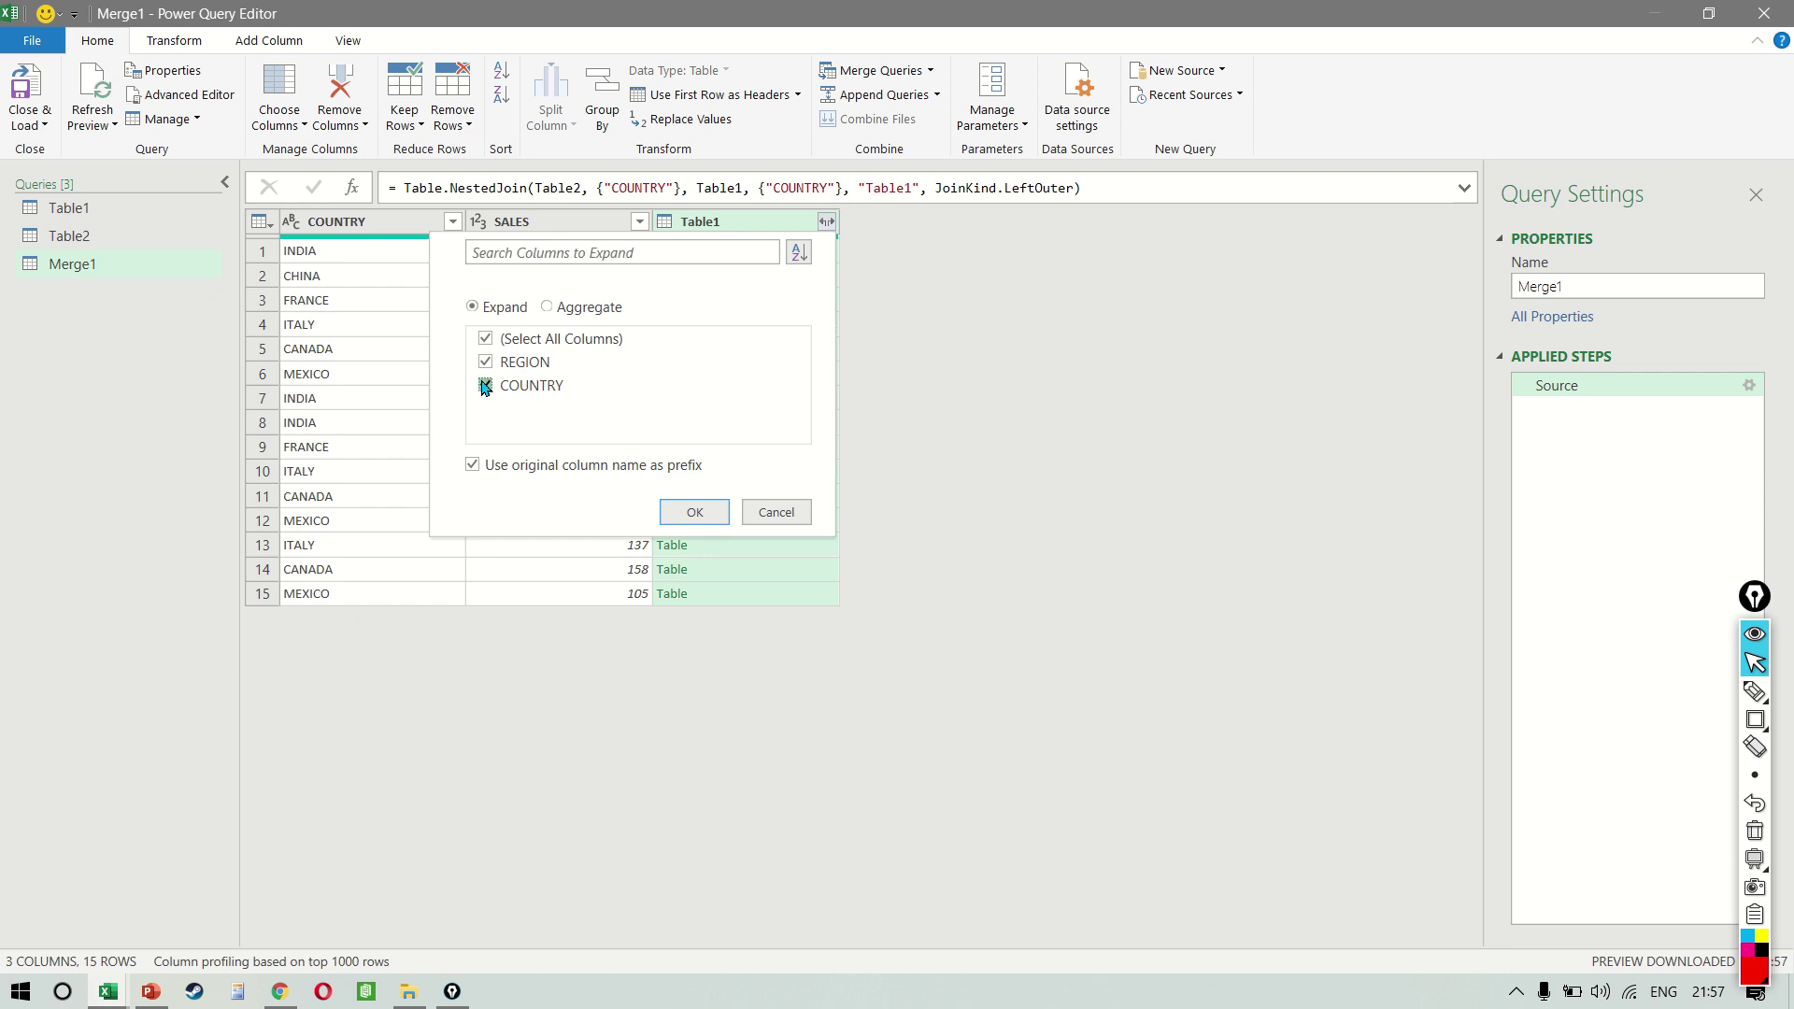
pyautogui.click(710, 509)
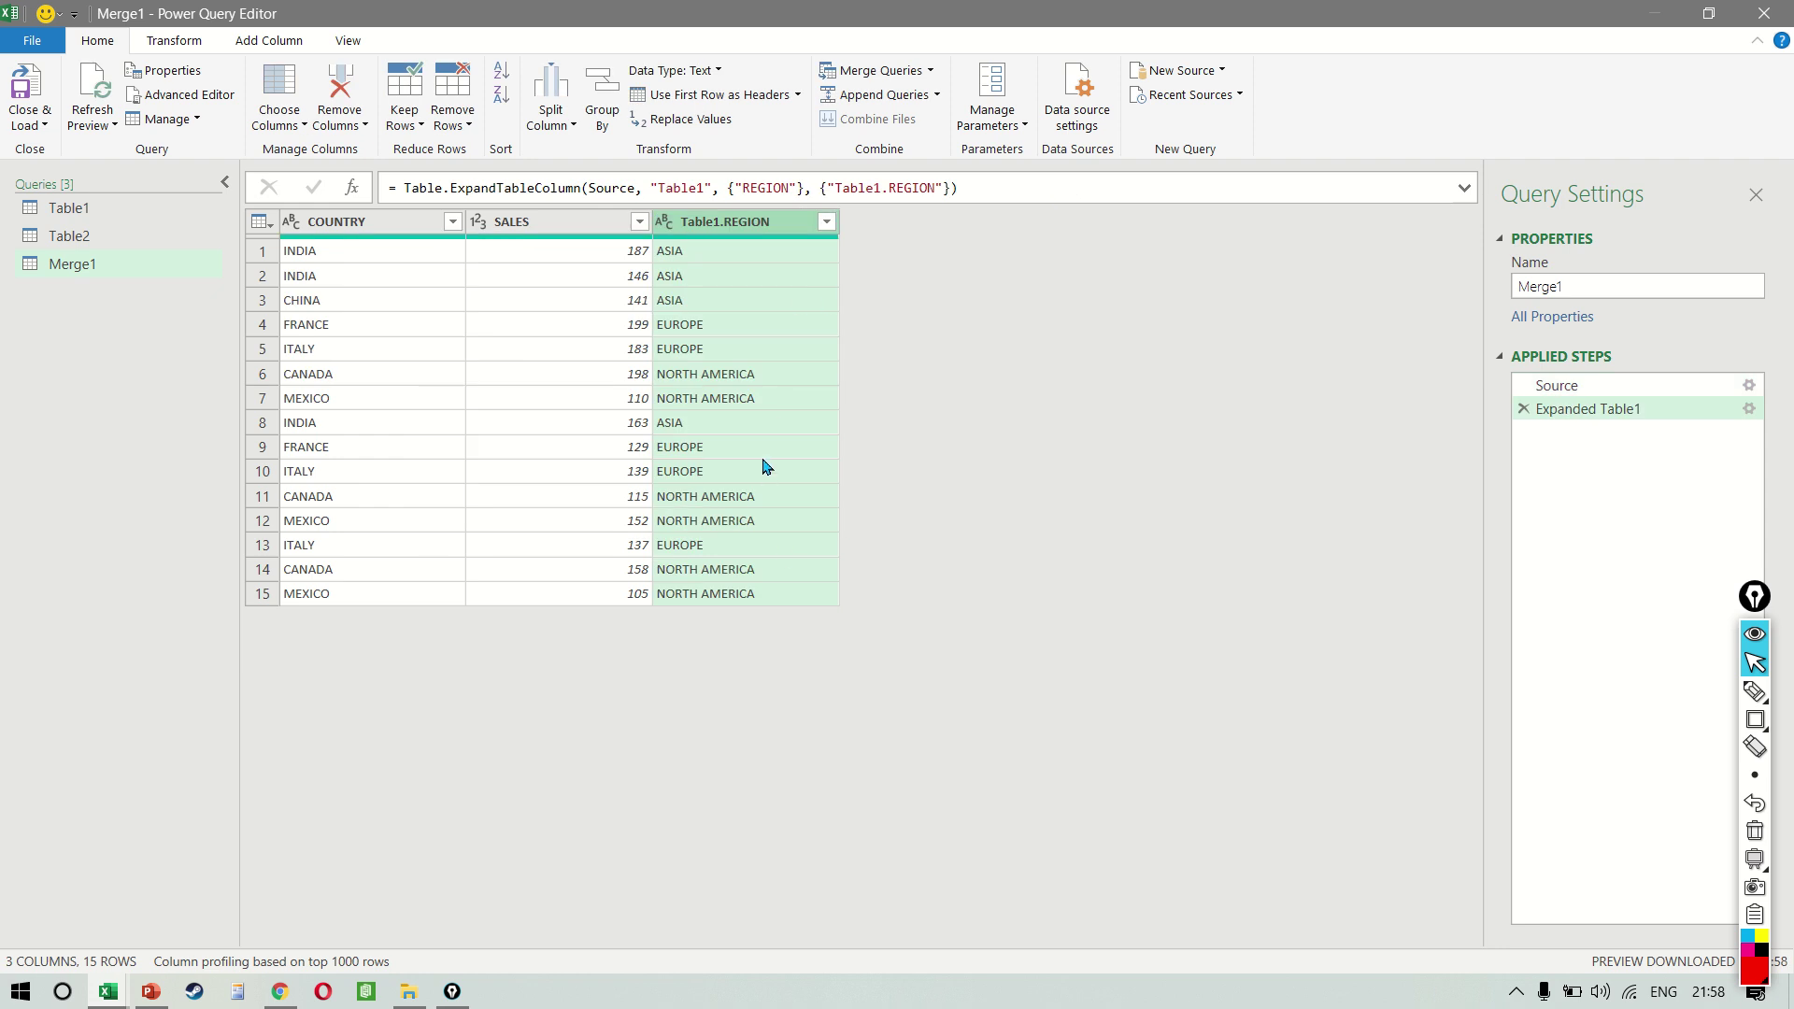
# Rename the expanded Table1.REGION column to REGION
pyautogui.doubleClick(766, 216)
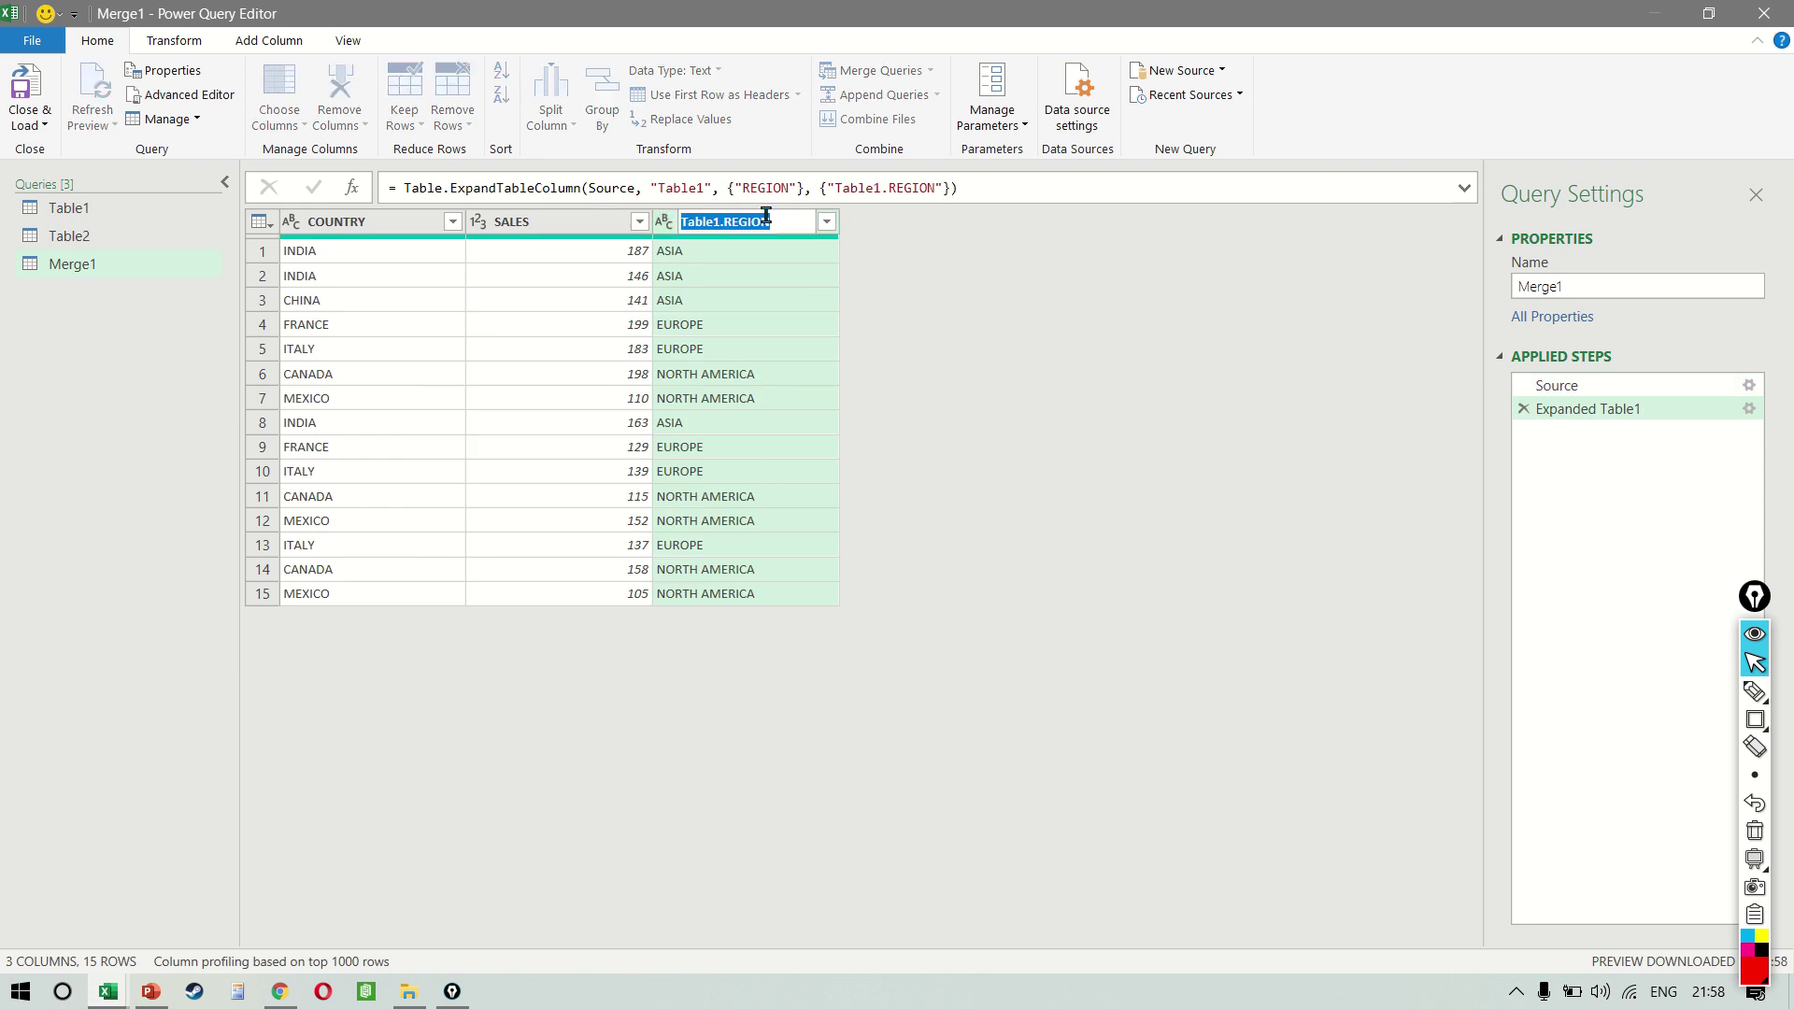
pyautogui.write('REGION')
pyautogui.press('Return')
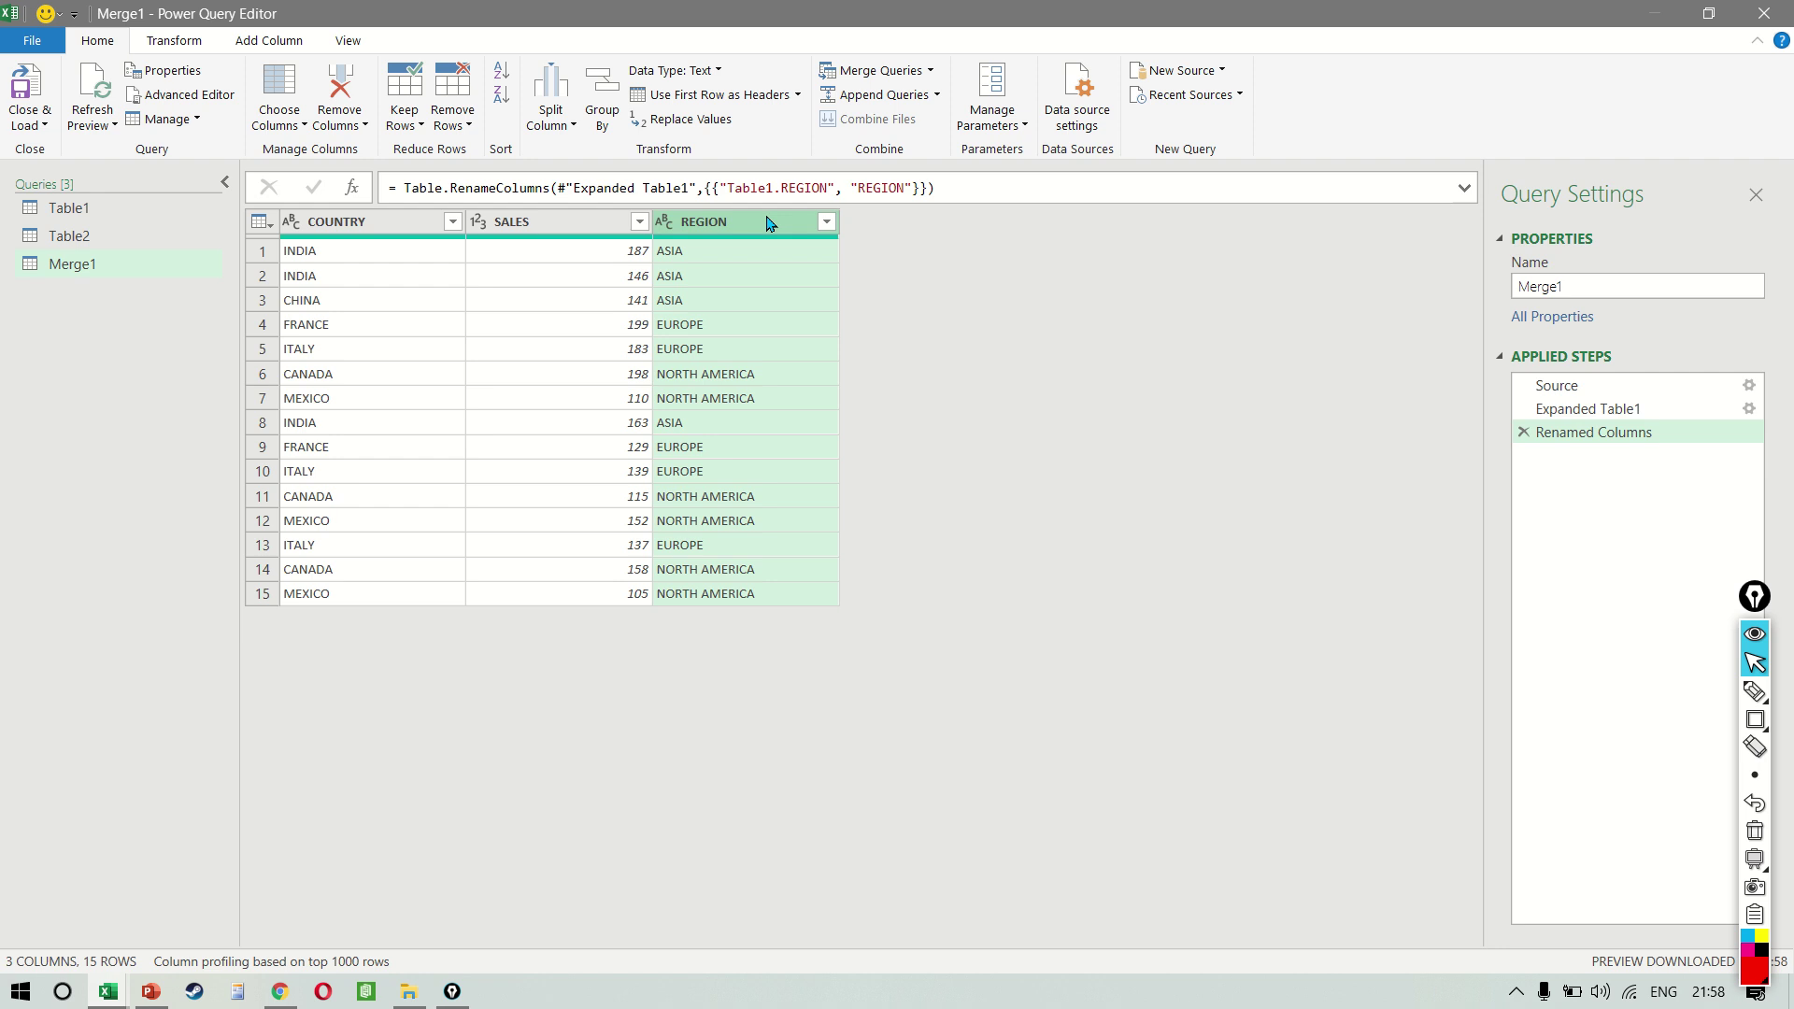
# Remove the COUNTRY column from the merged query and move the REGION column ahead of SALES
pyautogui.click(395, 223)
pyautogui.rightClick(395, 222)
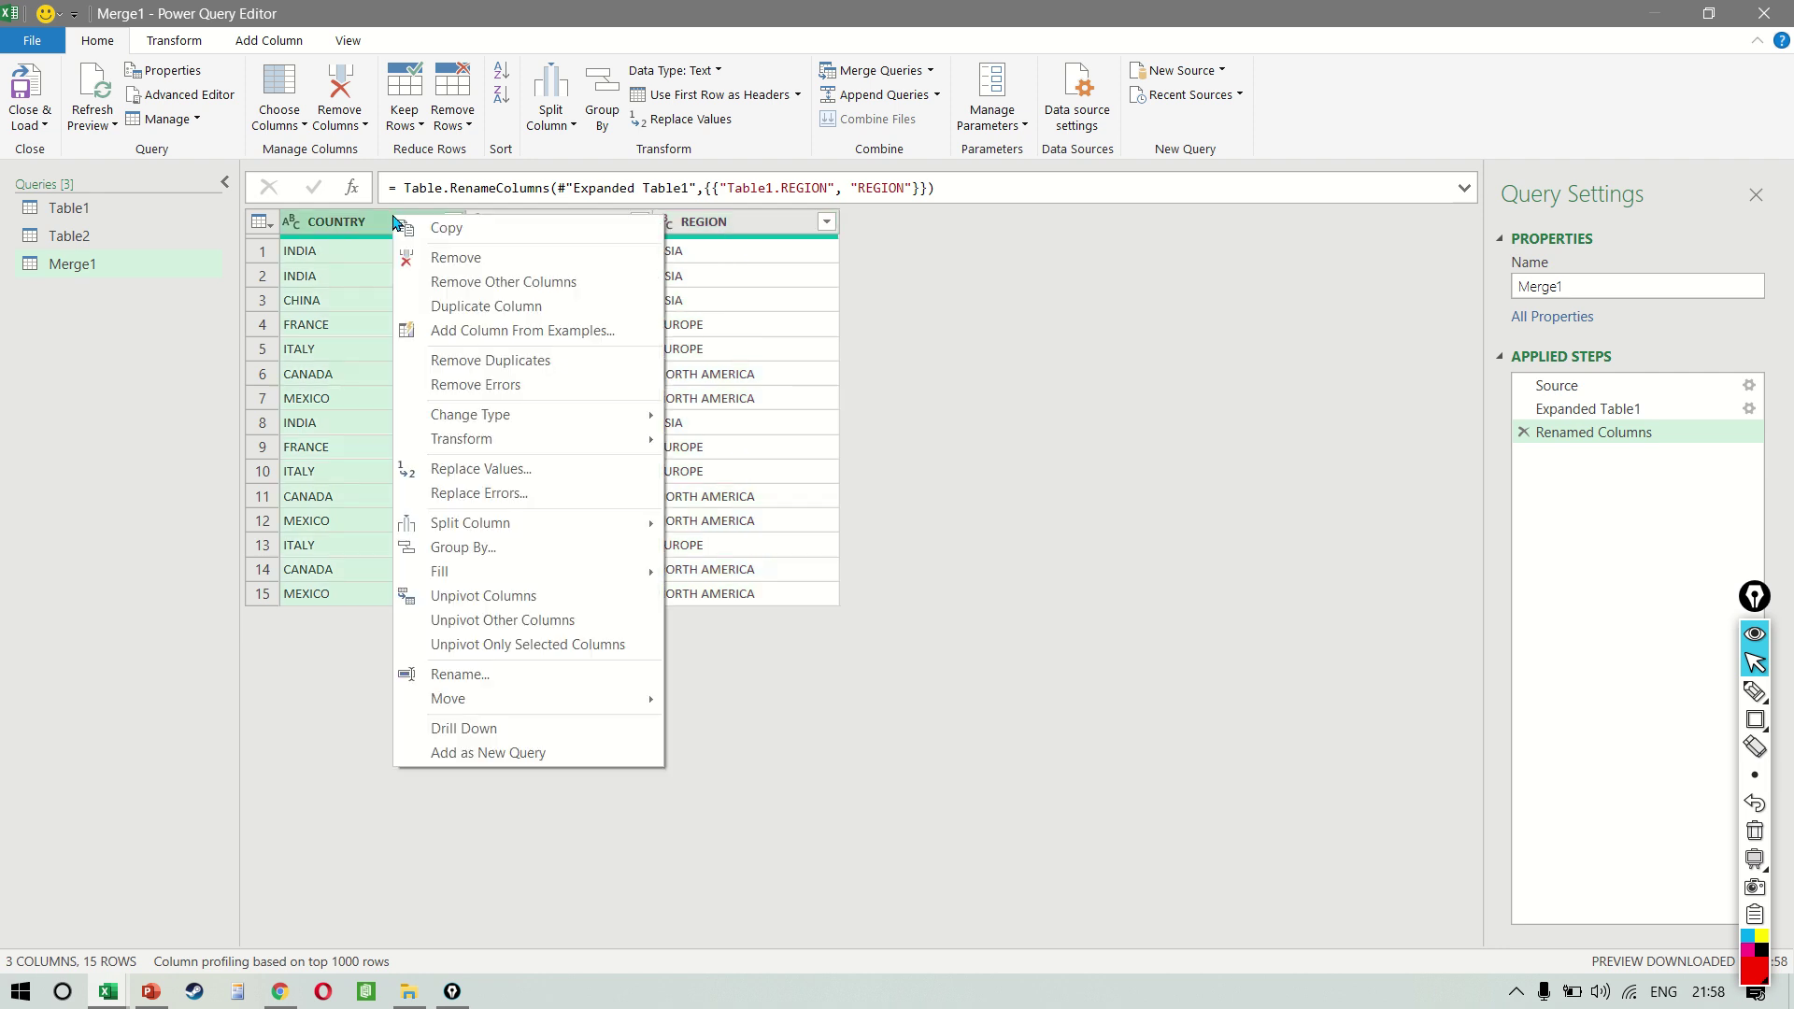
pyautogui.click(485, 263)
pyautogui.click(551, 221)
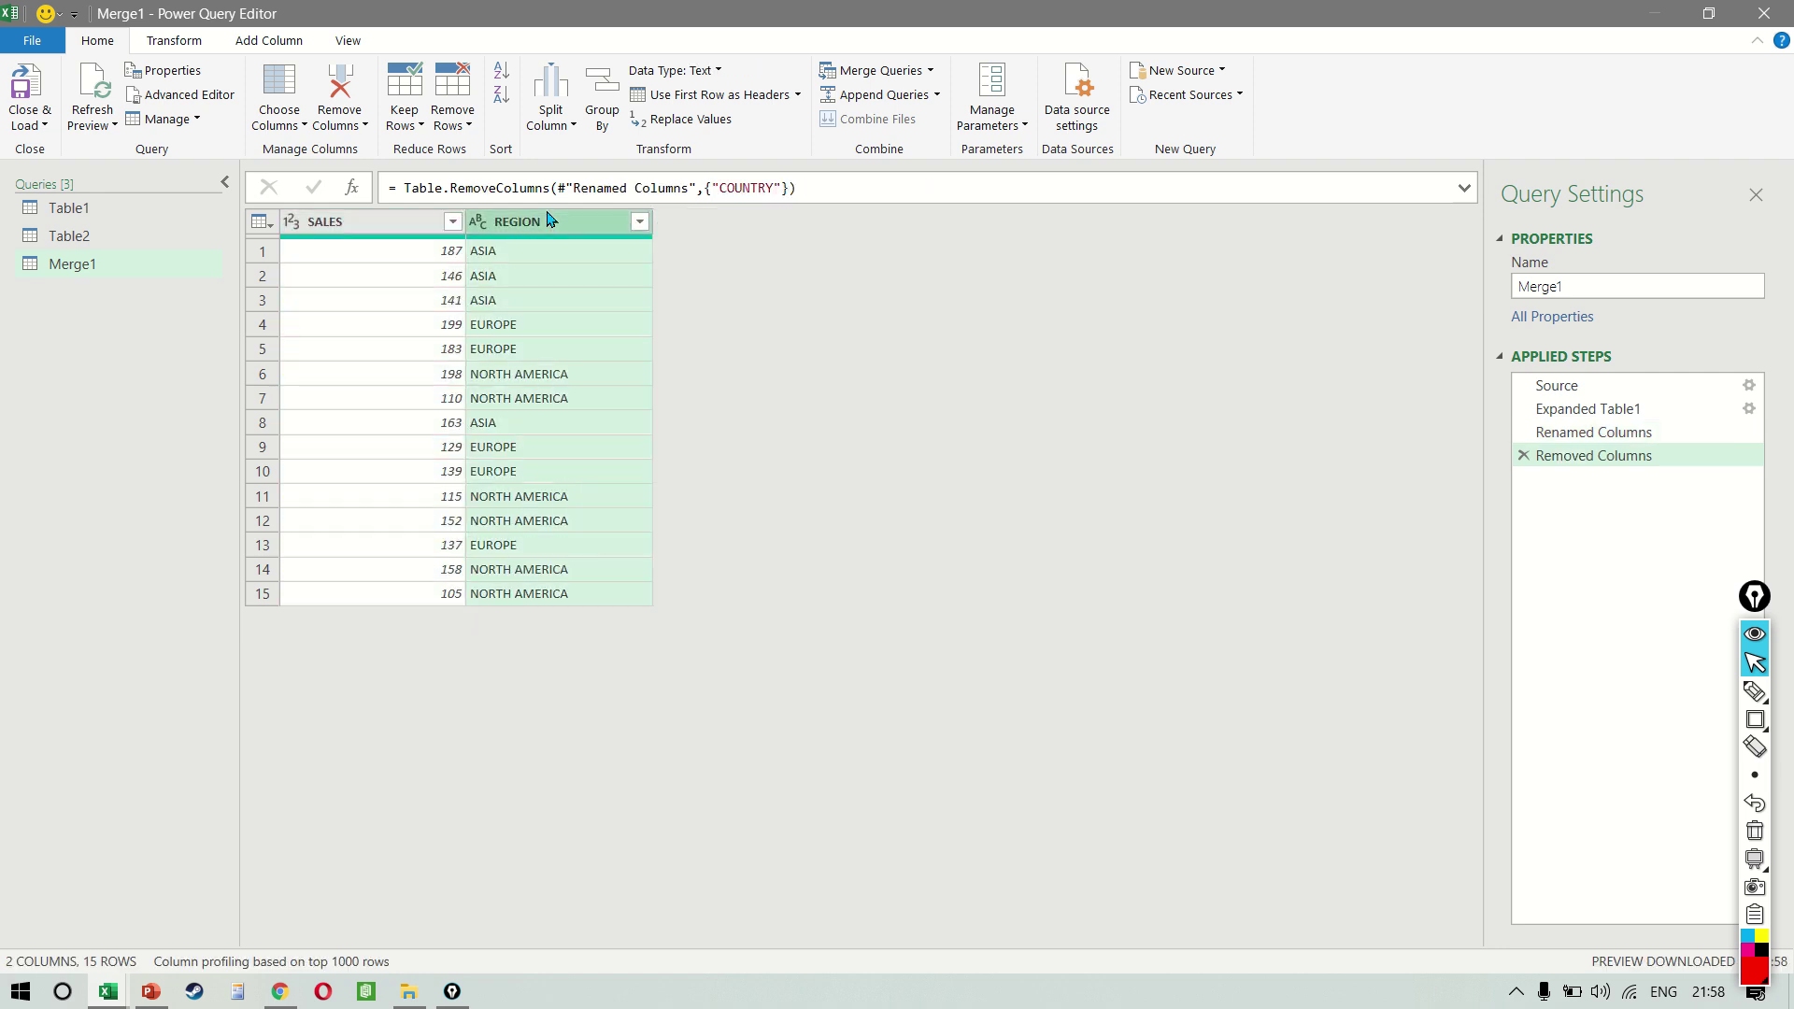
pyautogui.moveTo(551, 221); pyautogui.dragTo(292, 227)
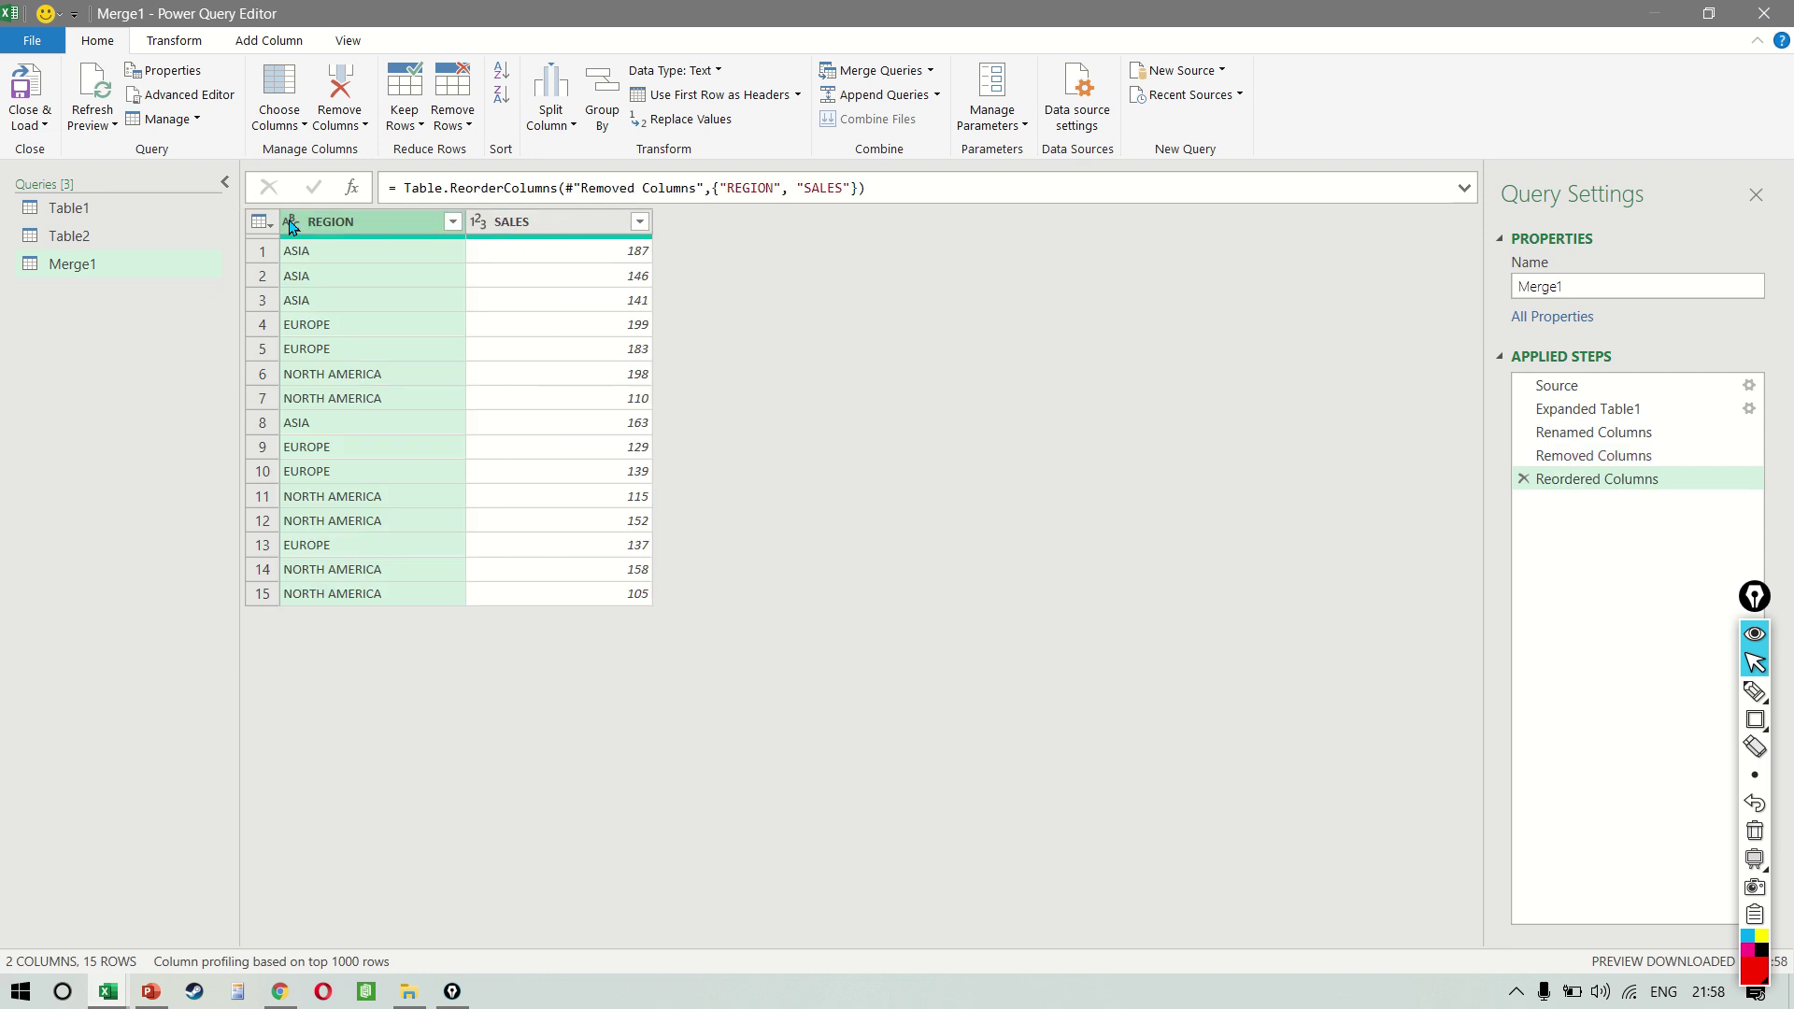
# Group the merged rows by REGION with a new column named REGION TOTAL that sums SALES
pyautogui.click(184, 45)
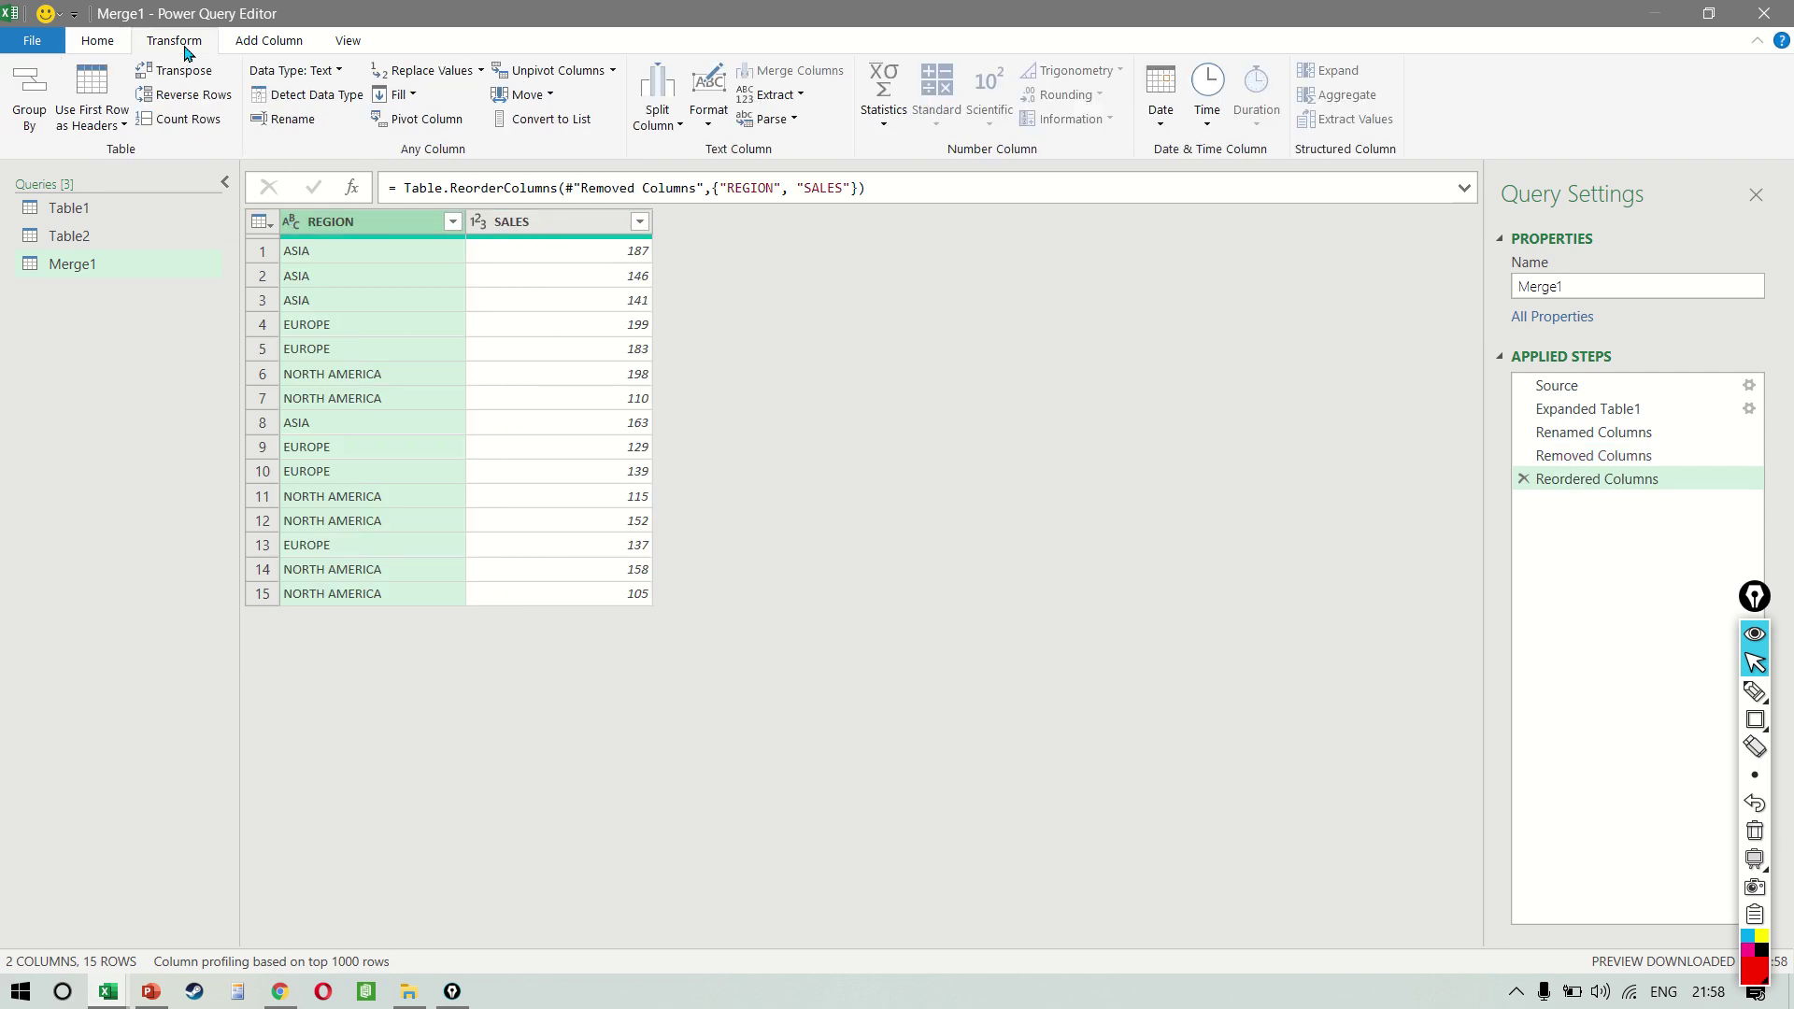
pyautogui.click(28, 112)
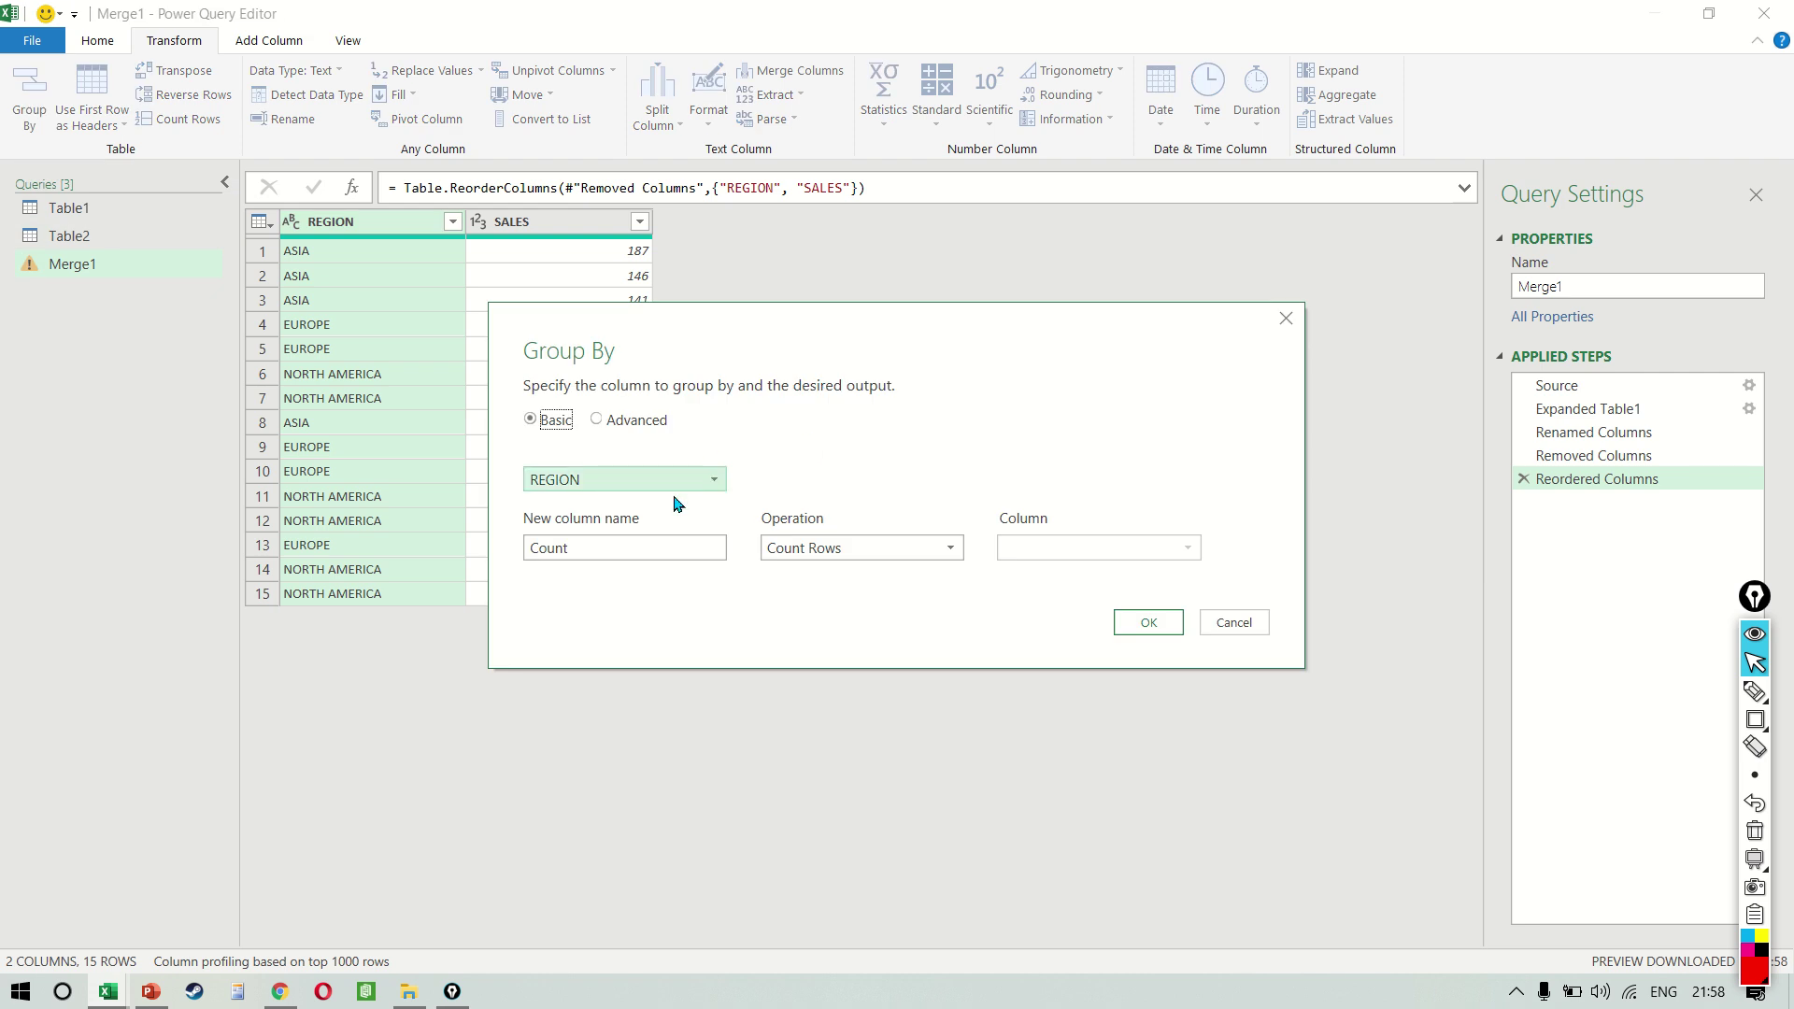
pyautogui.doubleClick(654, 547)
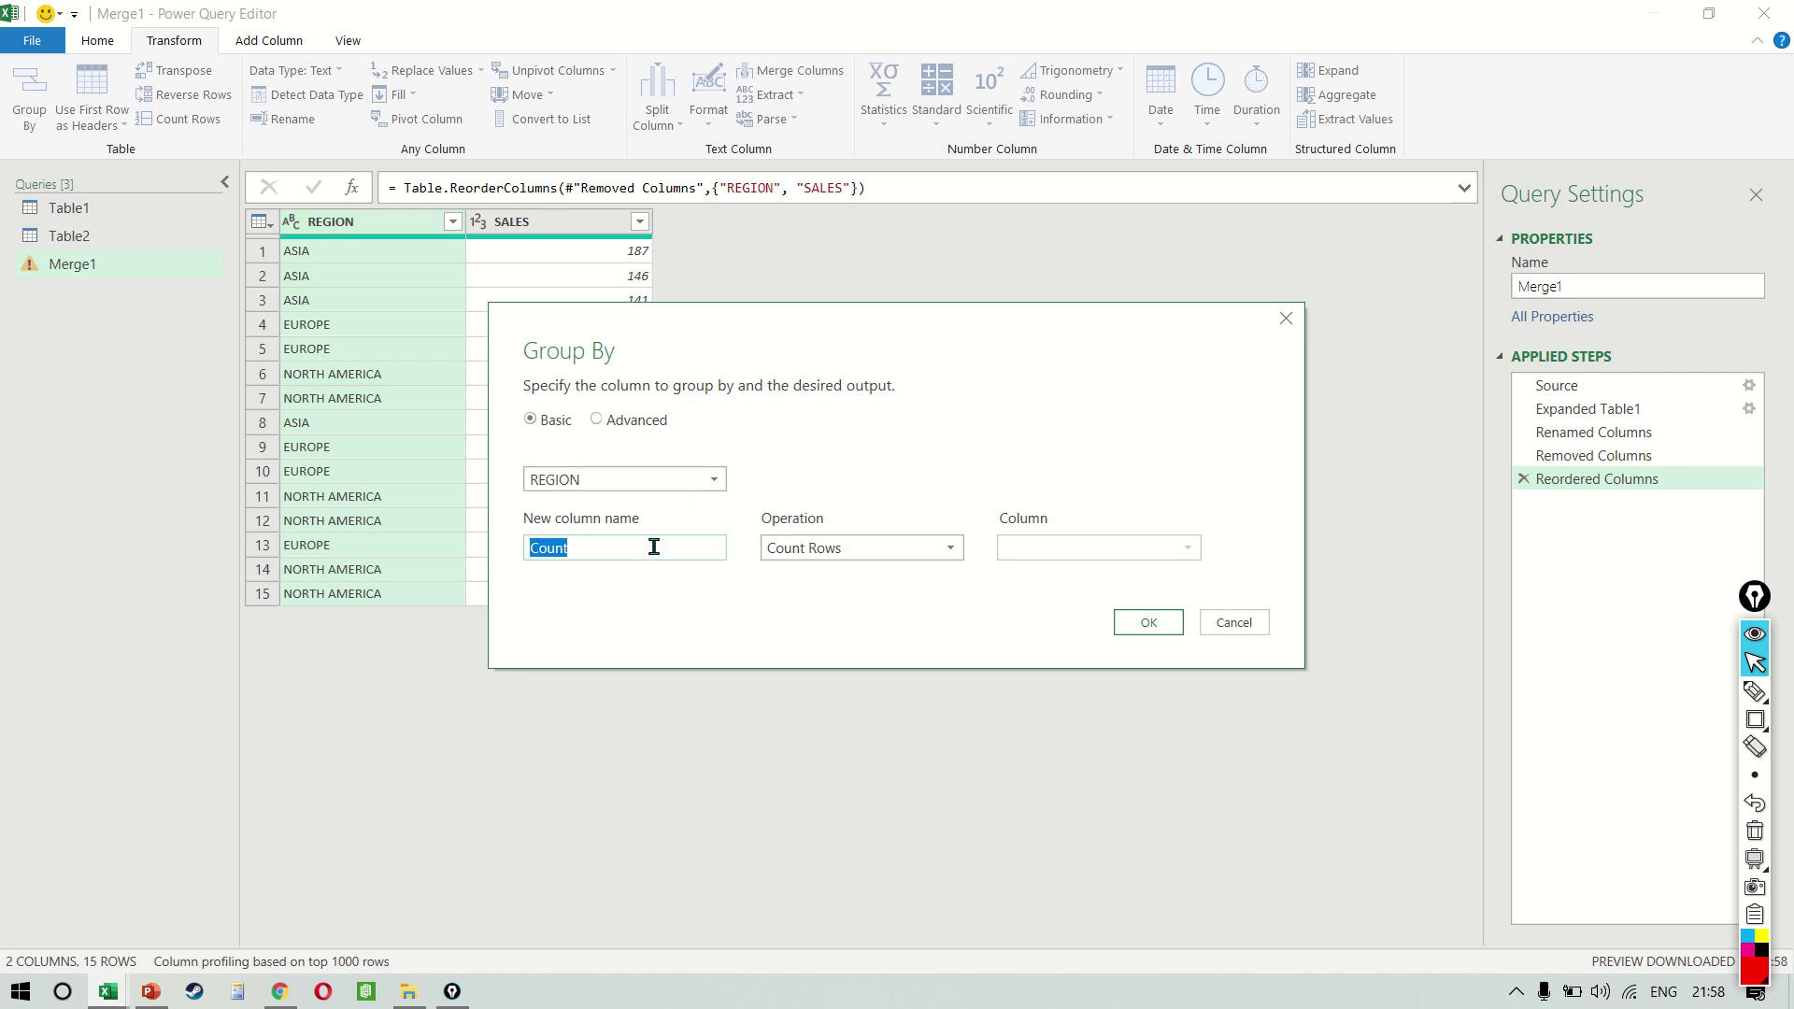
pyautogui.write('REGION TOTAL')
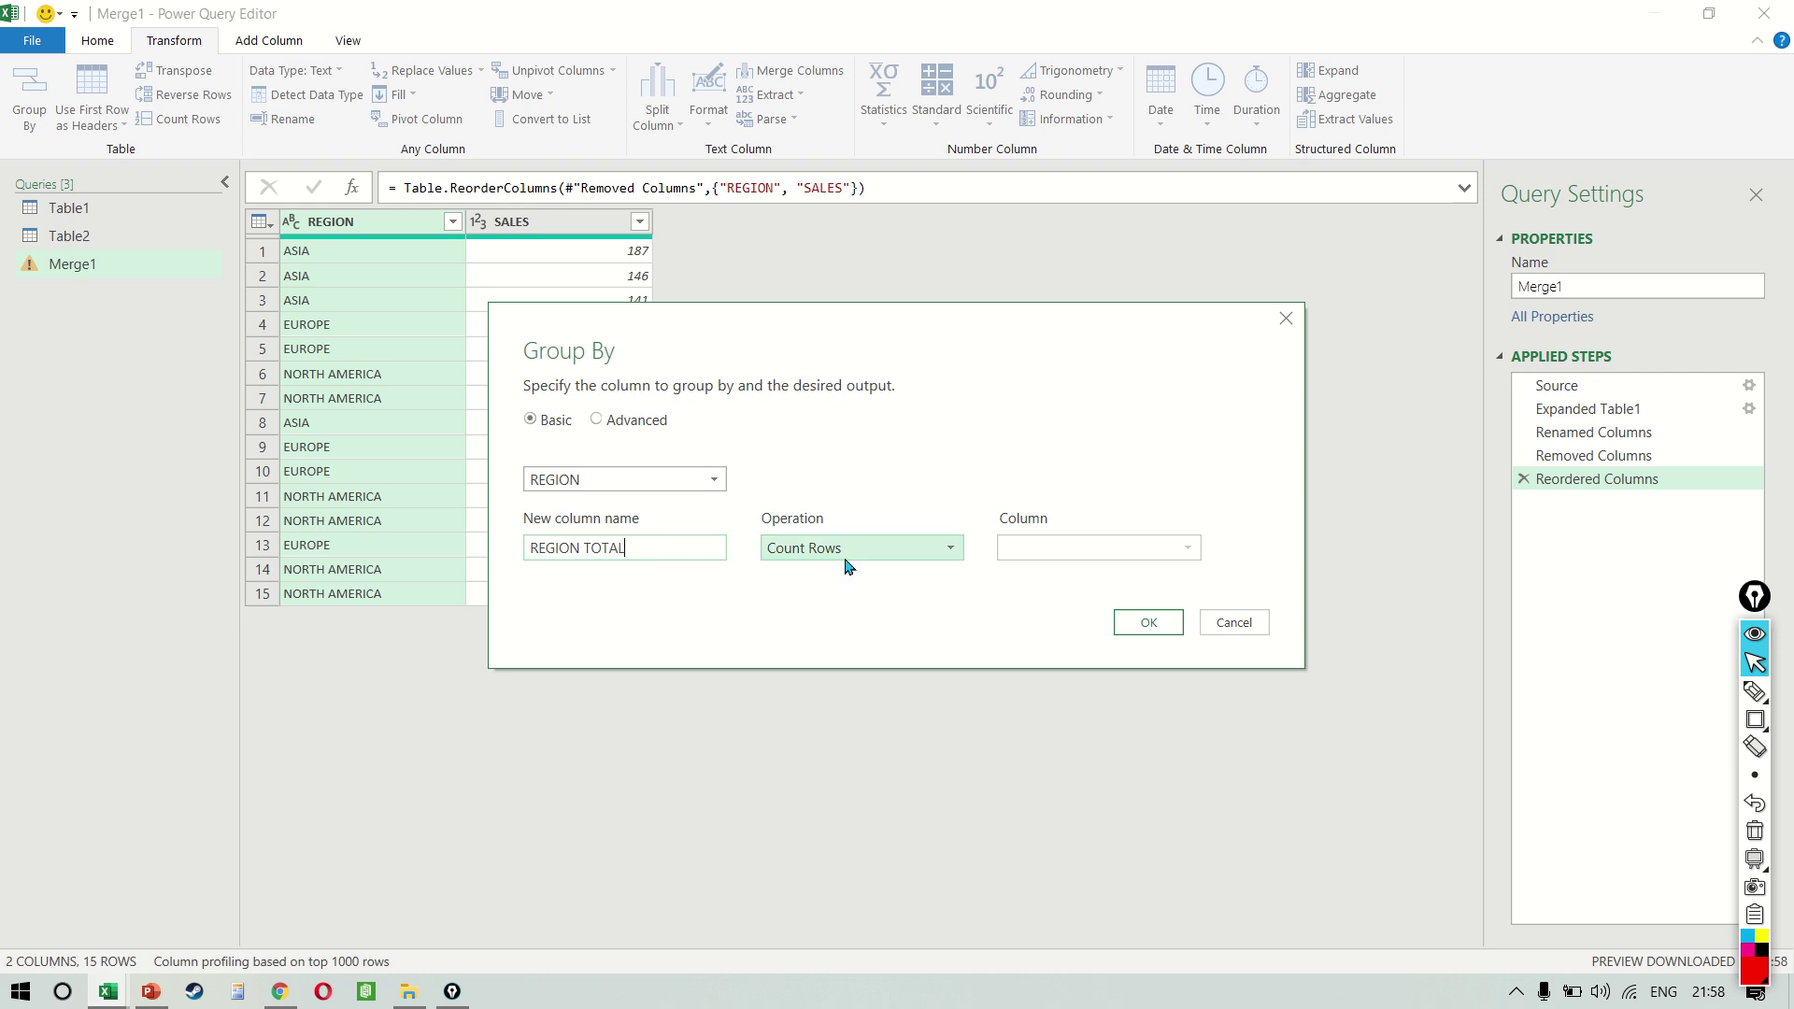
pyautogui.click(845, 553)
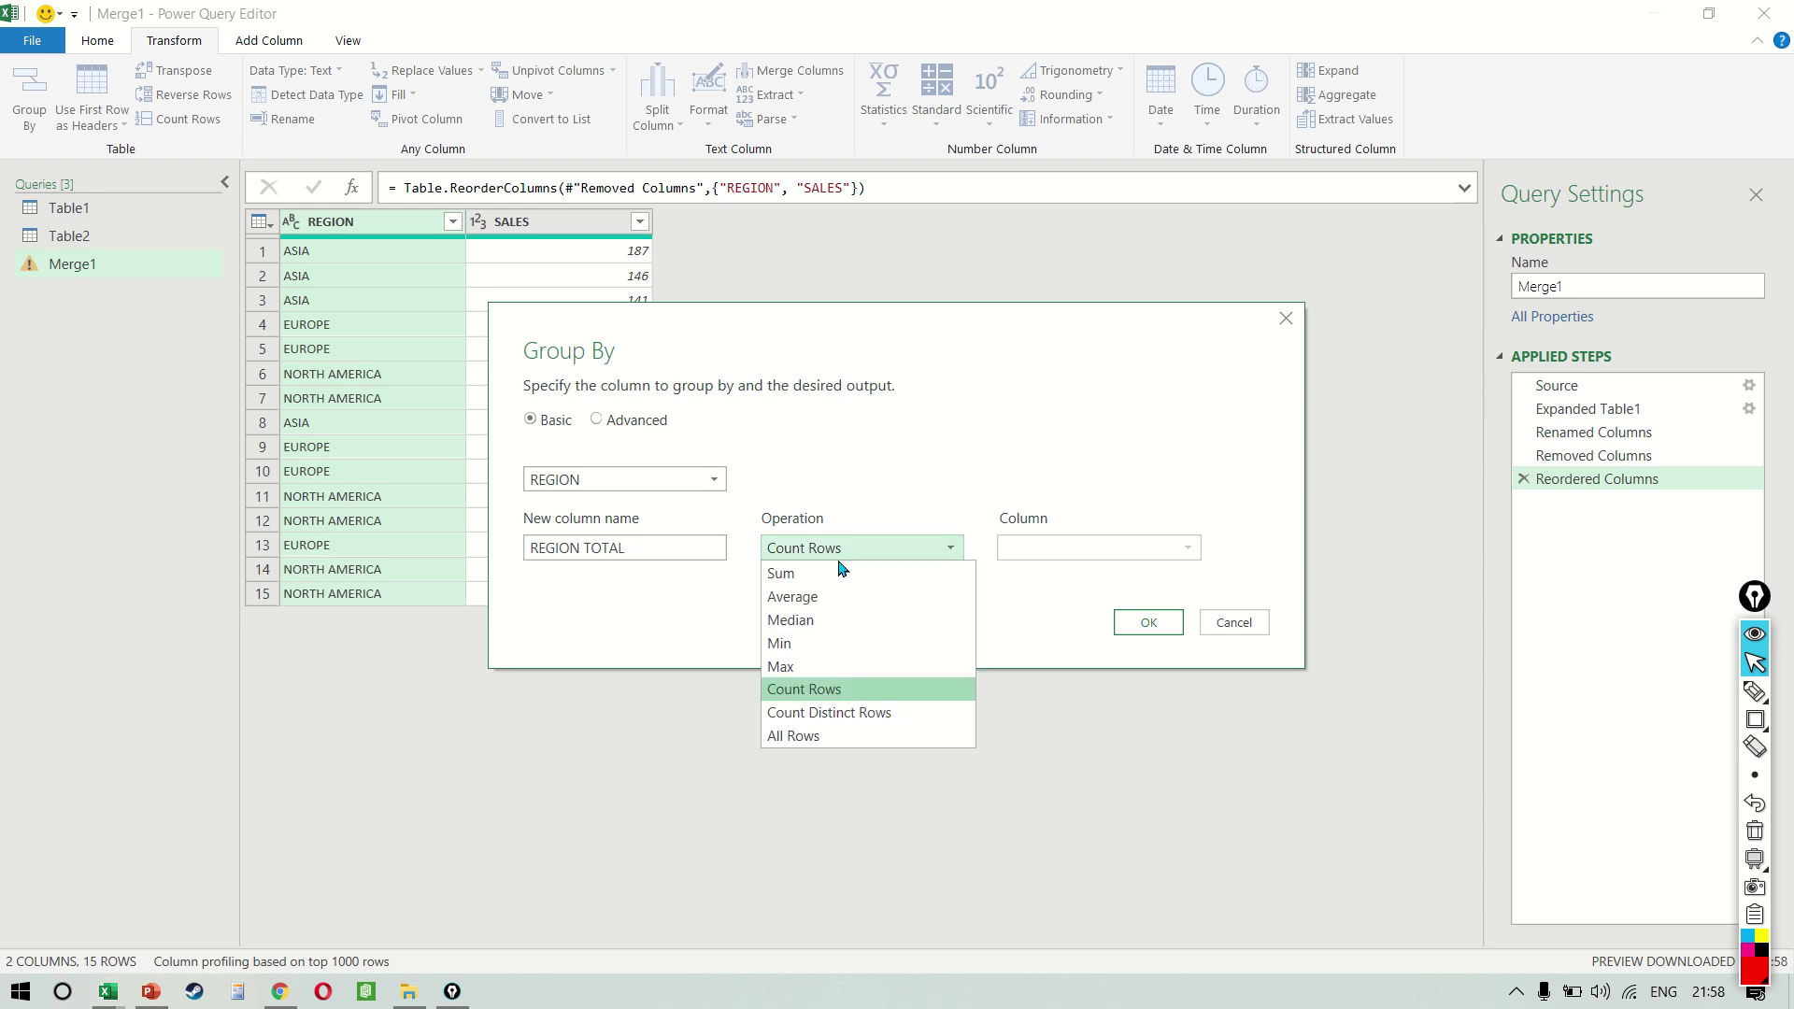
pyautogui.click(844, 570)
pyautogui.click(1042, 549)
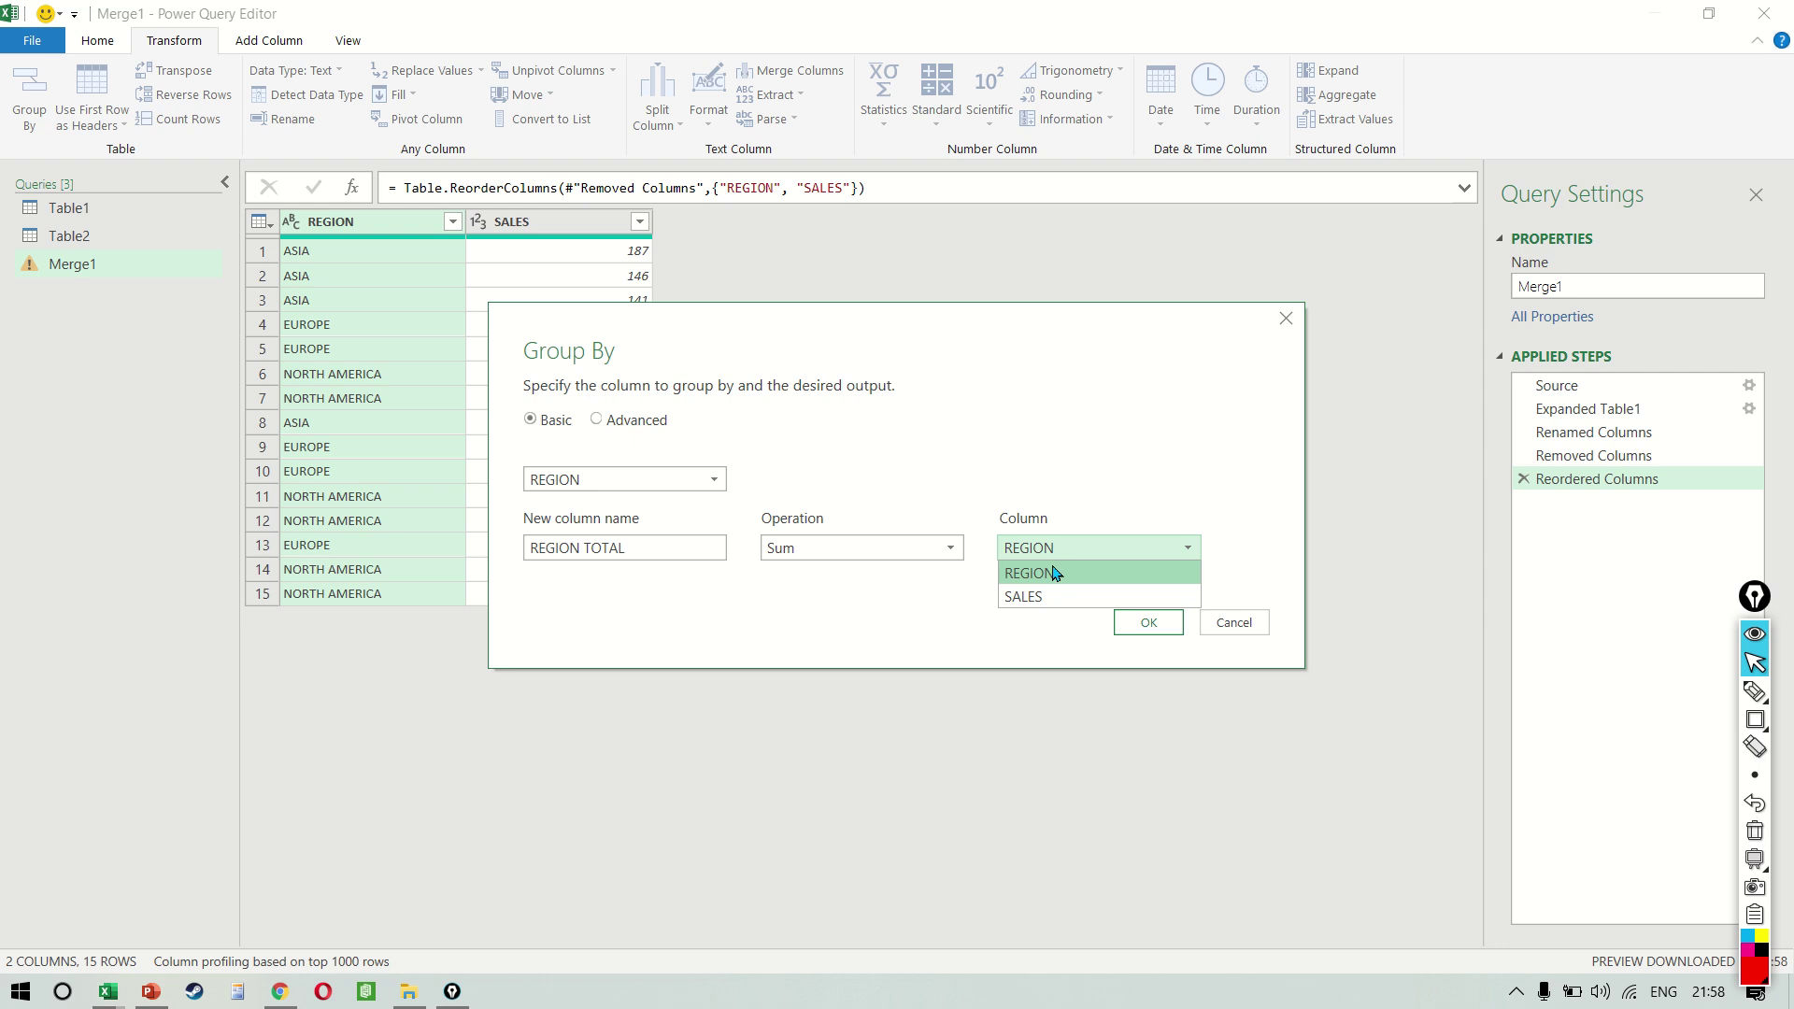
pyautogui.click(1046, 595)
pyautogui.click(1158, 623)
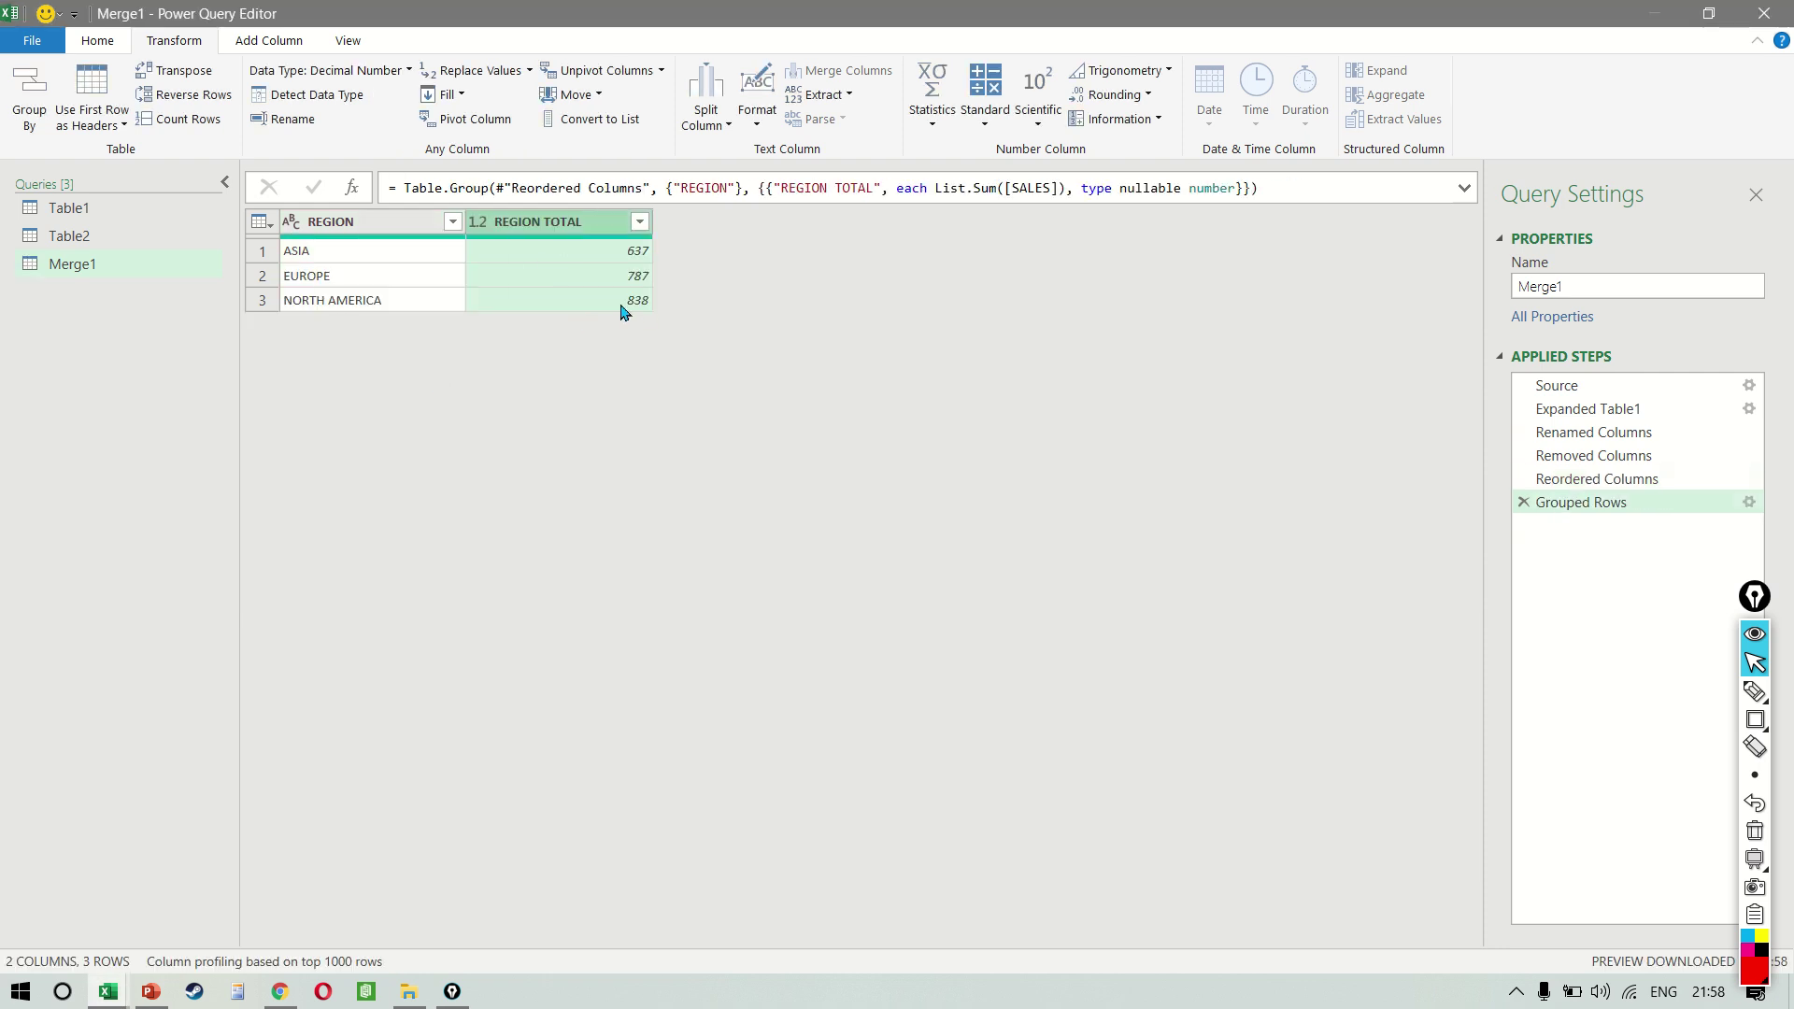
# Close and load the merged query into the workbook, and move the loaded totals table from Sheet2 to cell I5 of Sheet1
pyautogui.click(98, 40)
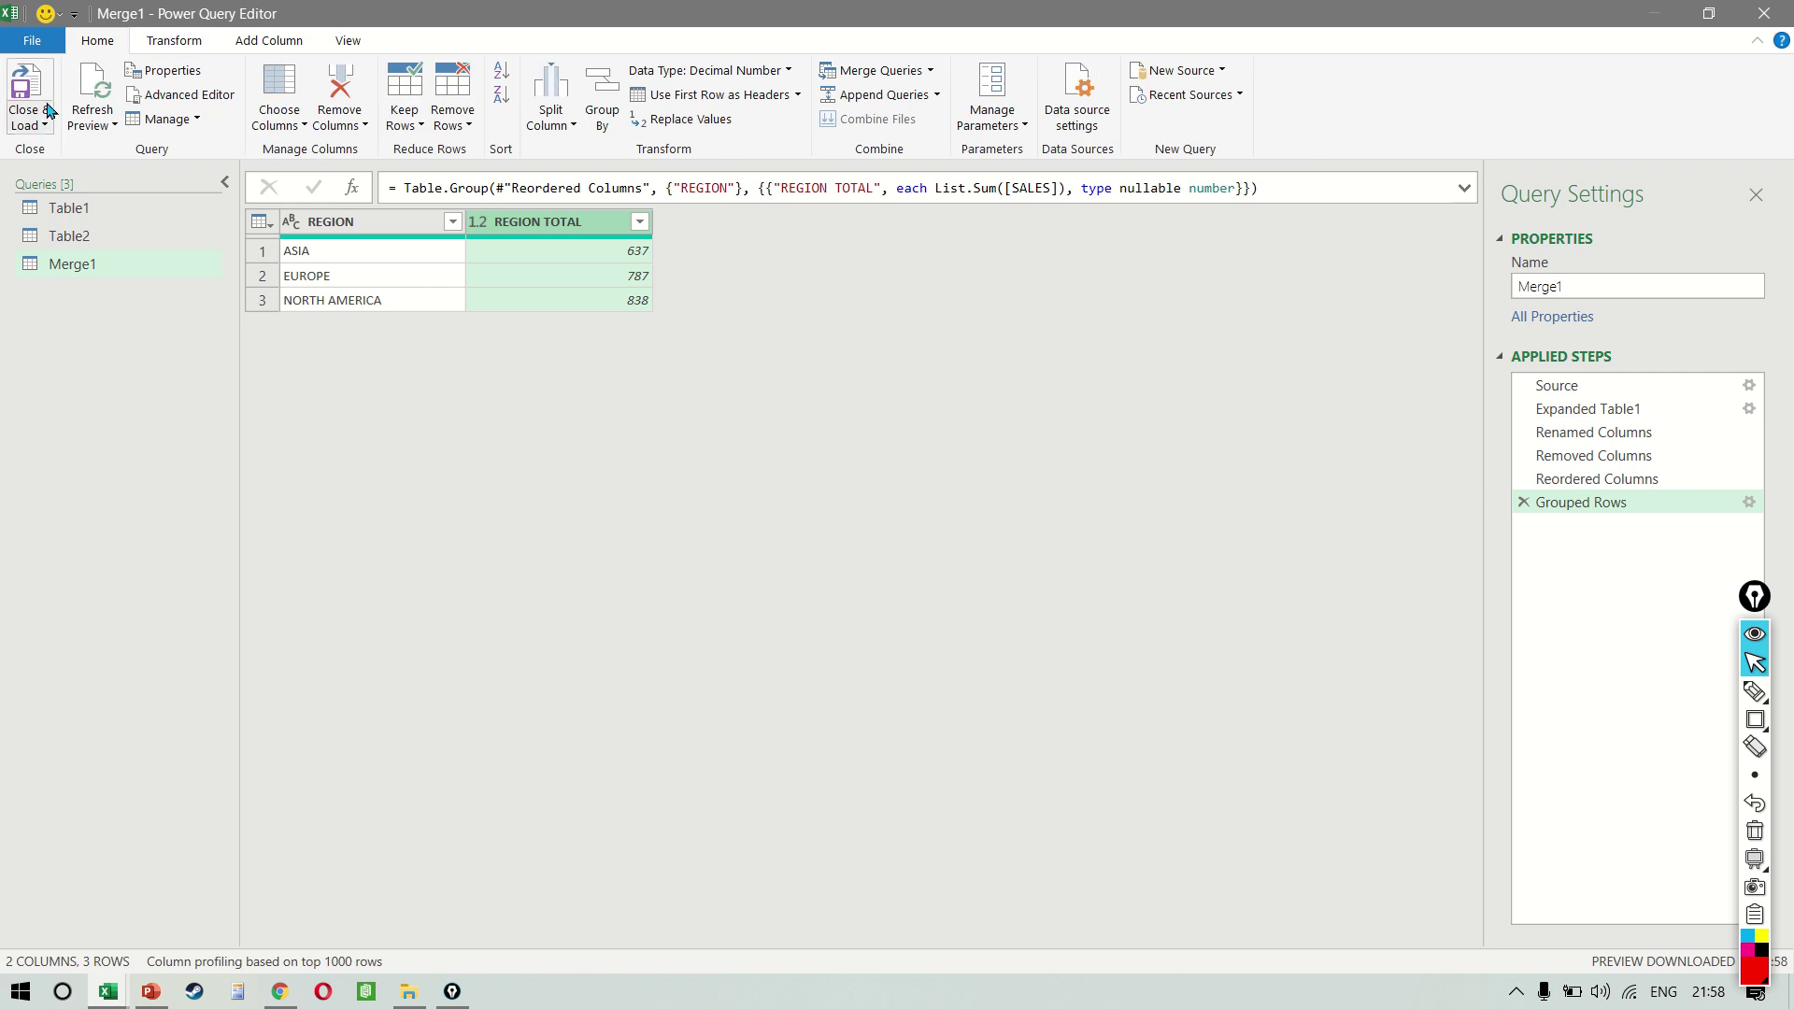
pyautogui.click(29, 93)
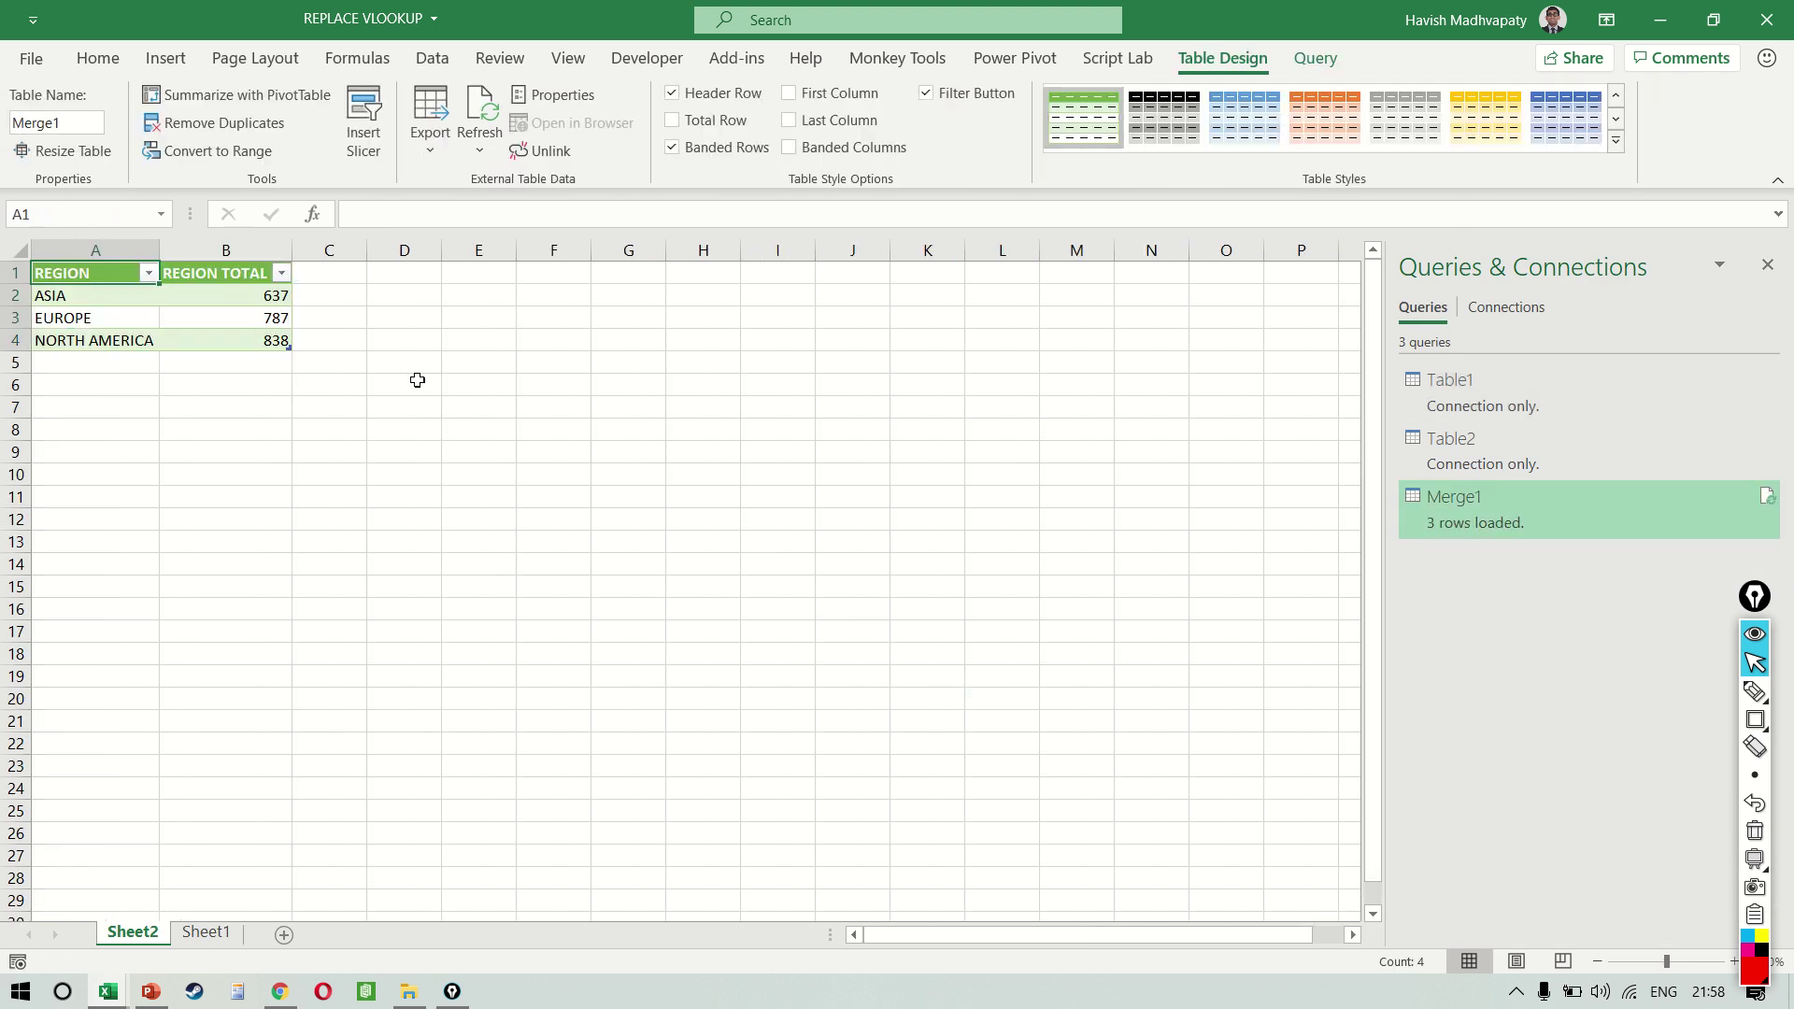
pyautogui.hotkey('ctrl', 'a')
pyautogui.hotkey('ctrl', 'c')
pyautogui.hotkey('ctrl', 'pagedown')
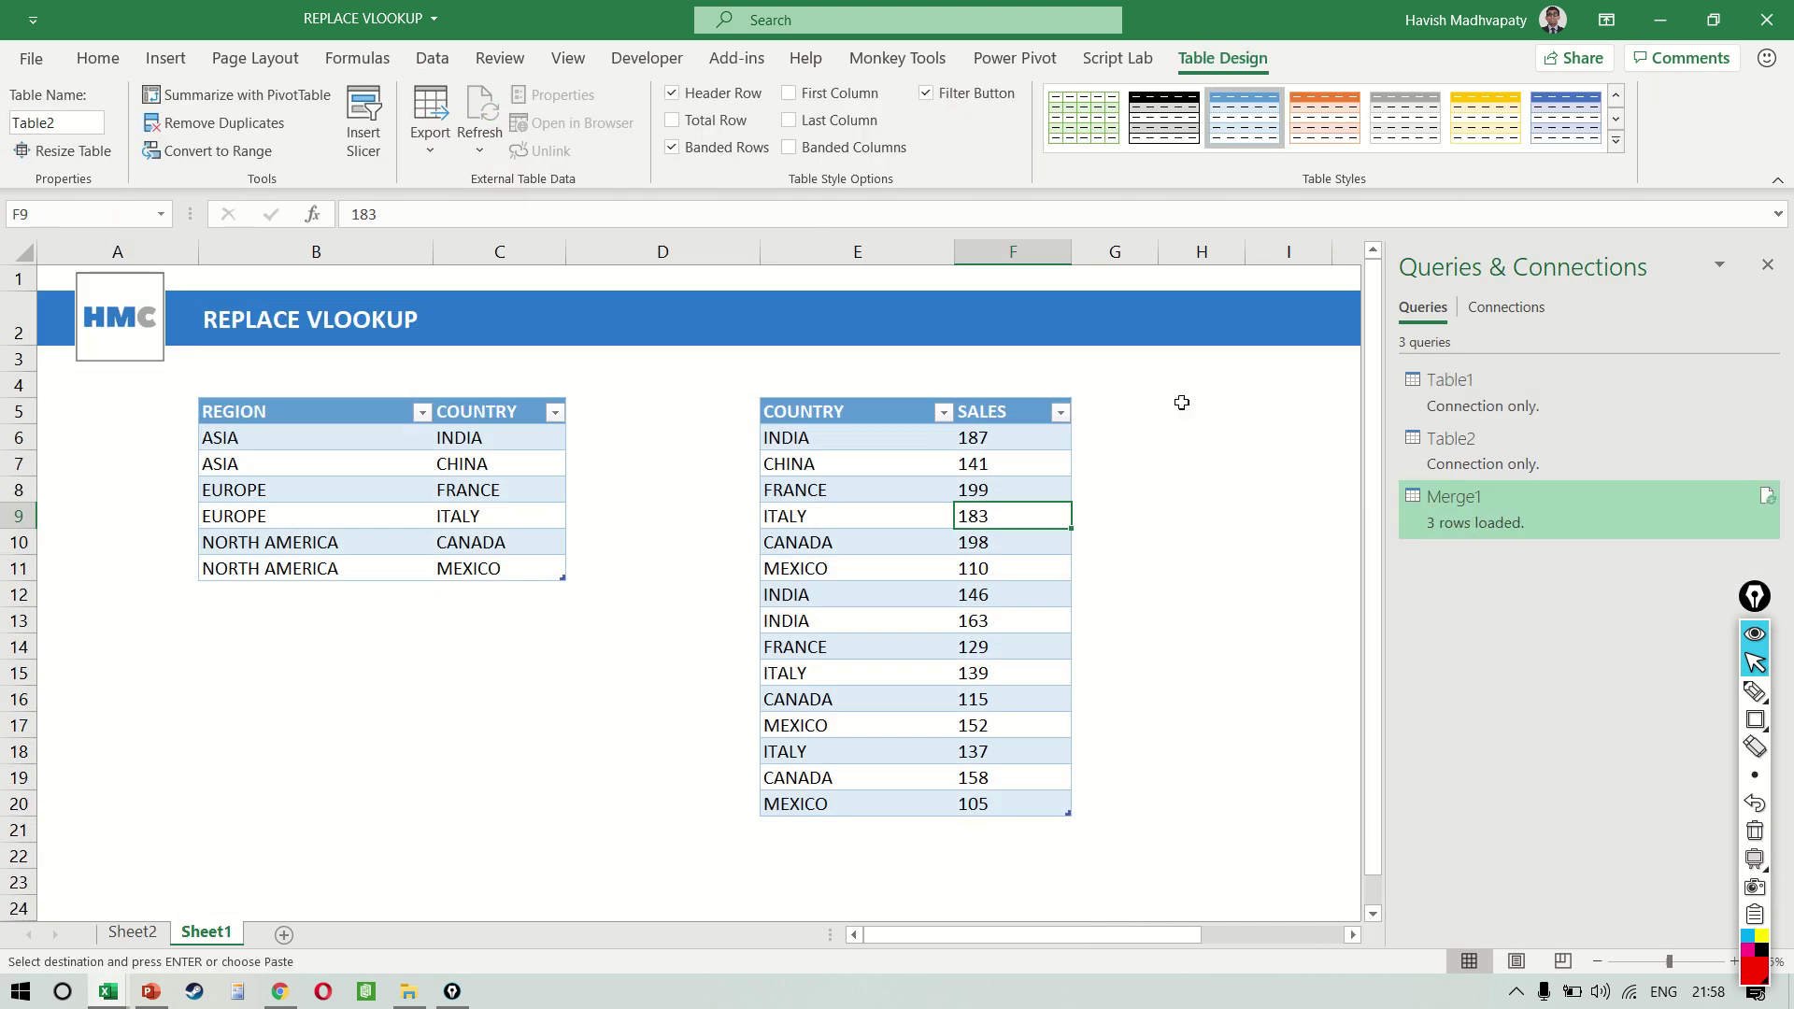
pyautogui.click(1245, 428)
pyautogui.click(1243, 422)
pyautogui.press('Return')
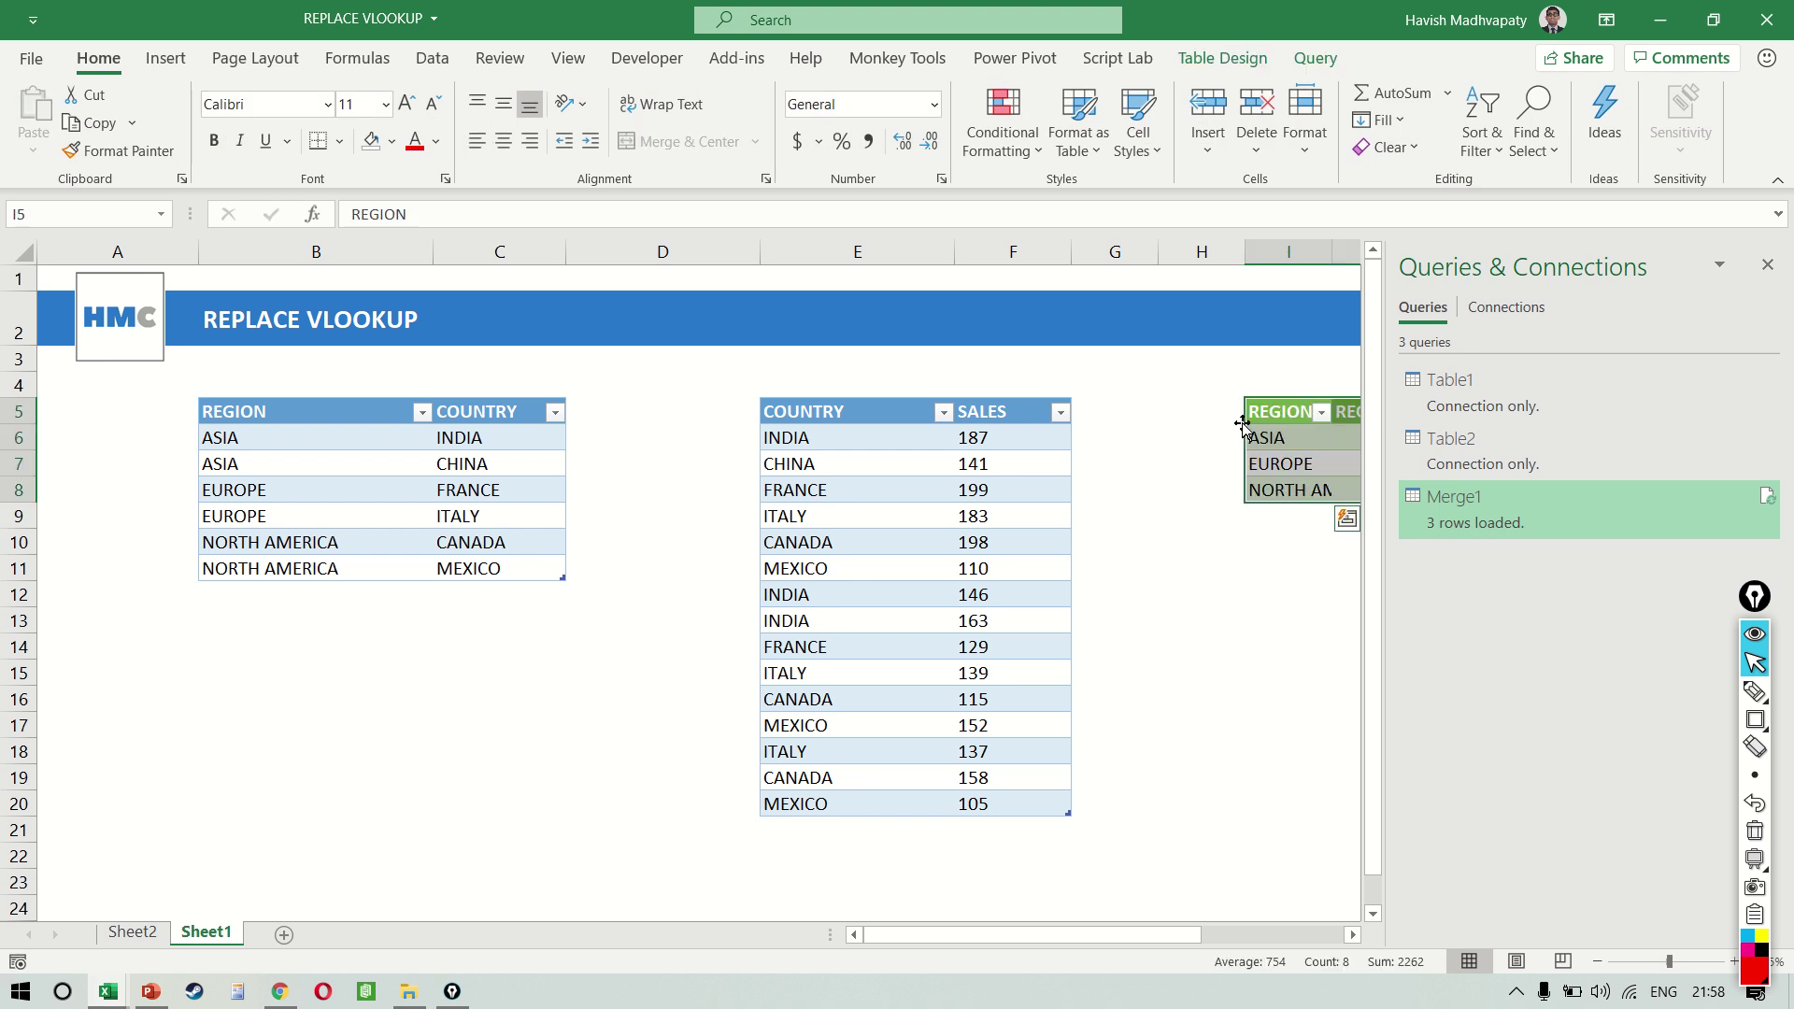
# Close the Queries & Connections pane and autofit the column widths of the region totals table
pyautogui.click(1767, 265)
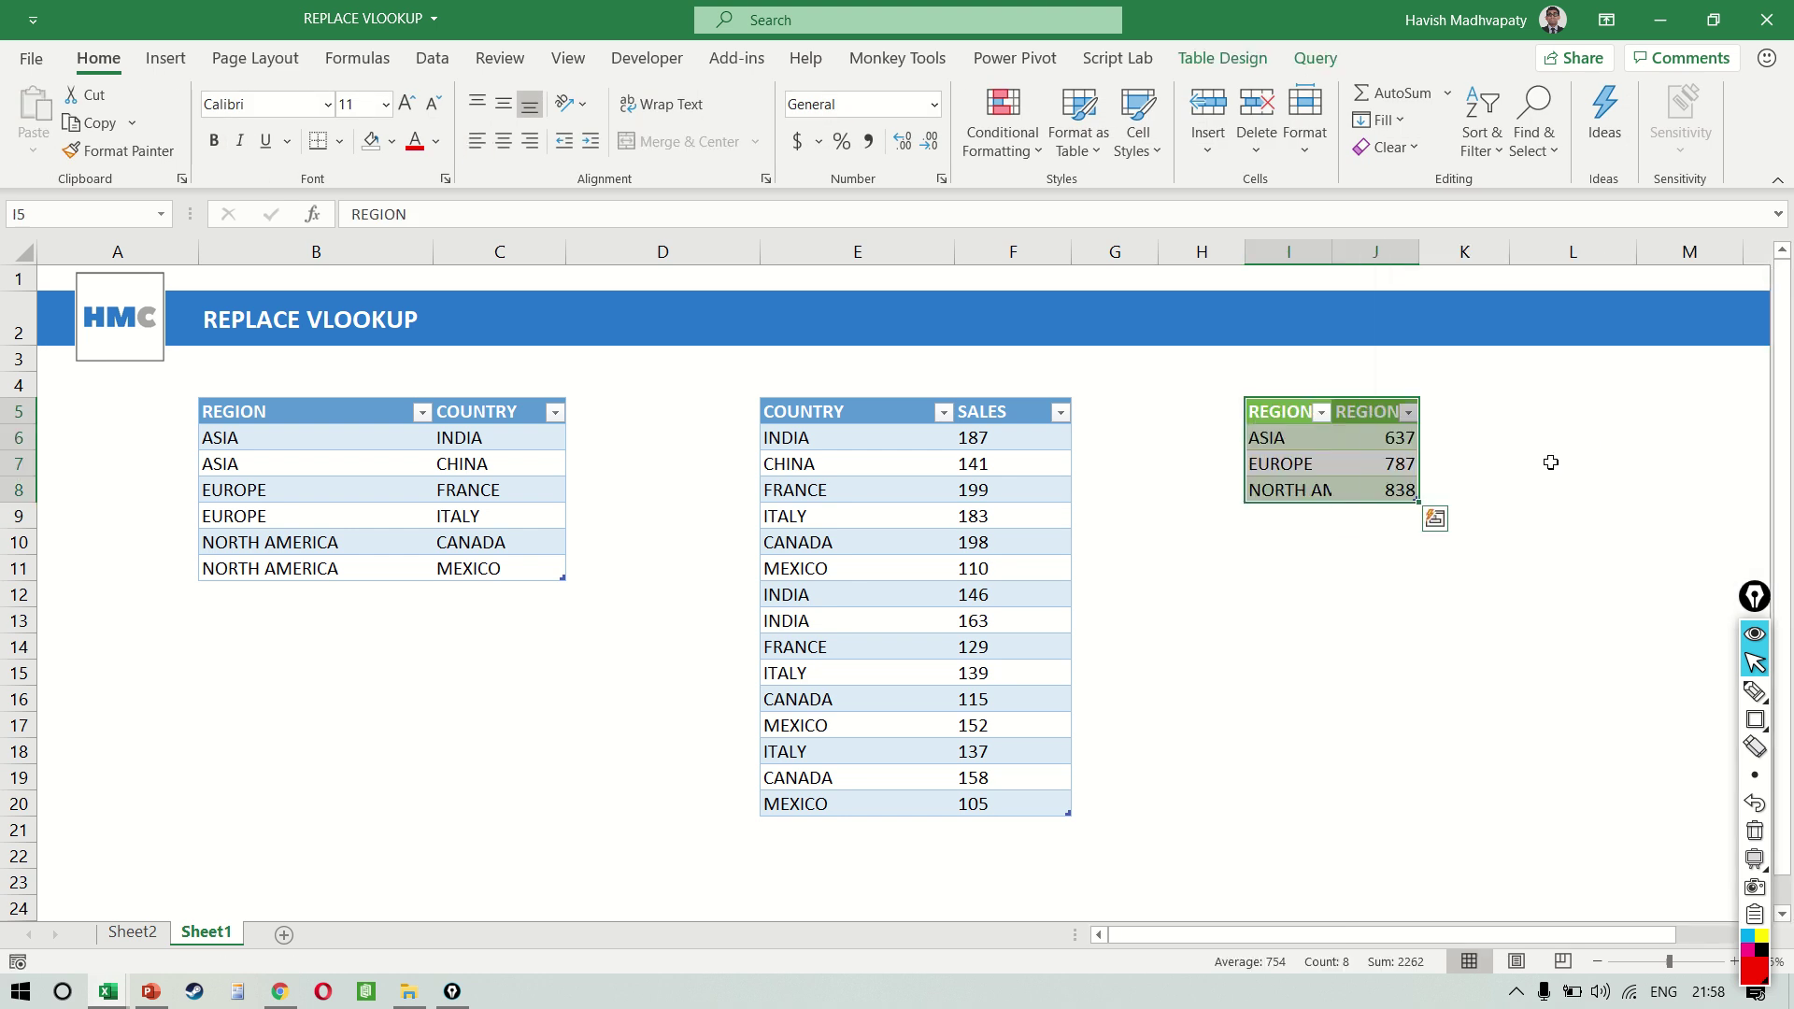
pyautogui.hotkey('alt', 'h')
pyautogui.press('o')
pyautogui.press('i')
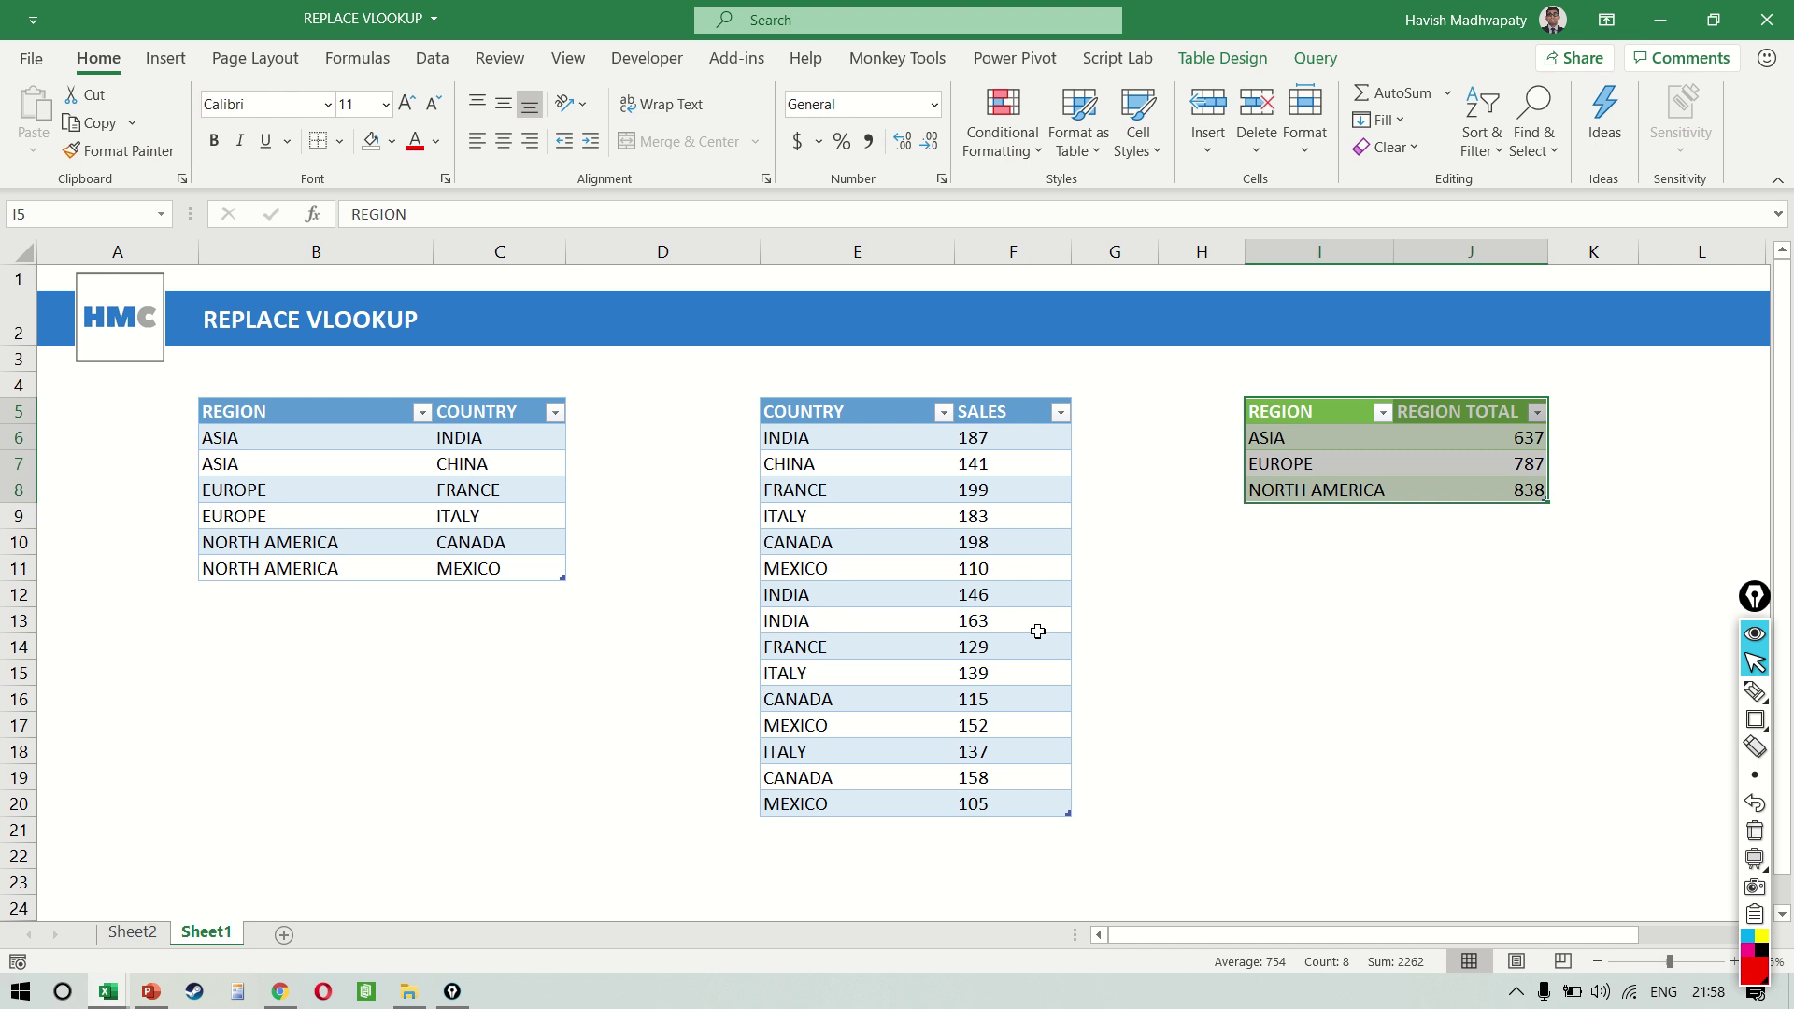
# Add a new row at the end of the sales table with country INDIA and sales 200
pyautogui.click(1037, 632)
pyautogui.press('Left')
pyautogui.hotkey('ctrl', 'Down')
pyautogui.press('Down')
pyautogui.write('I')
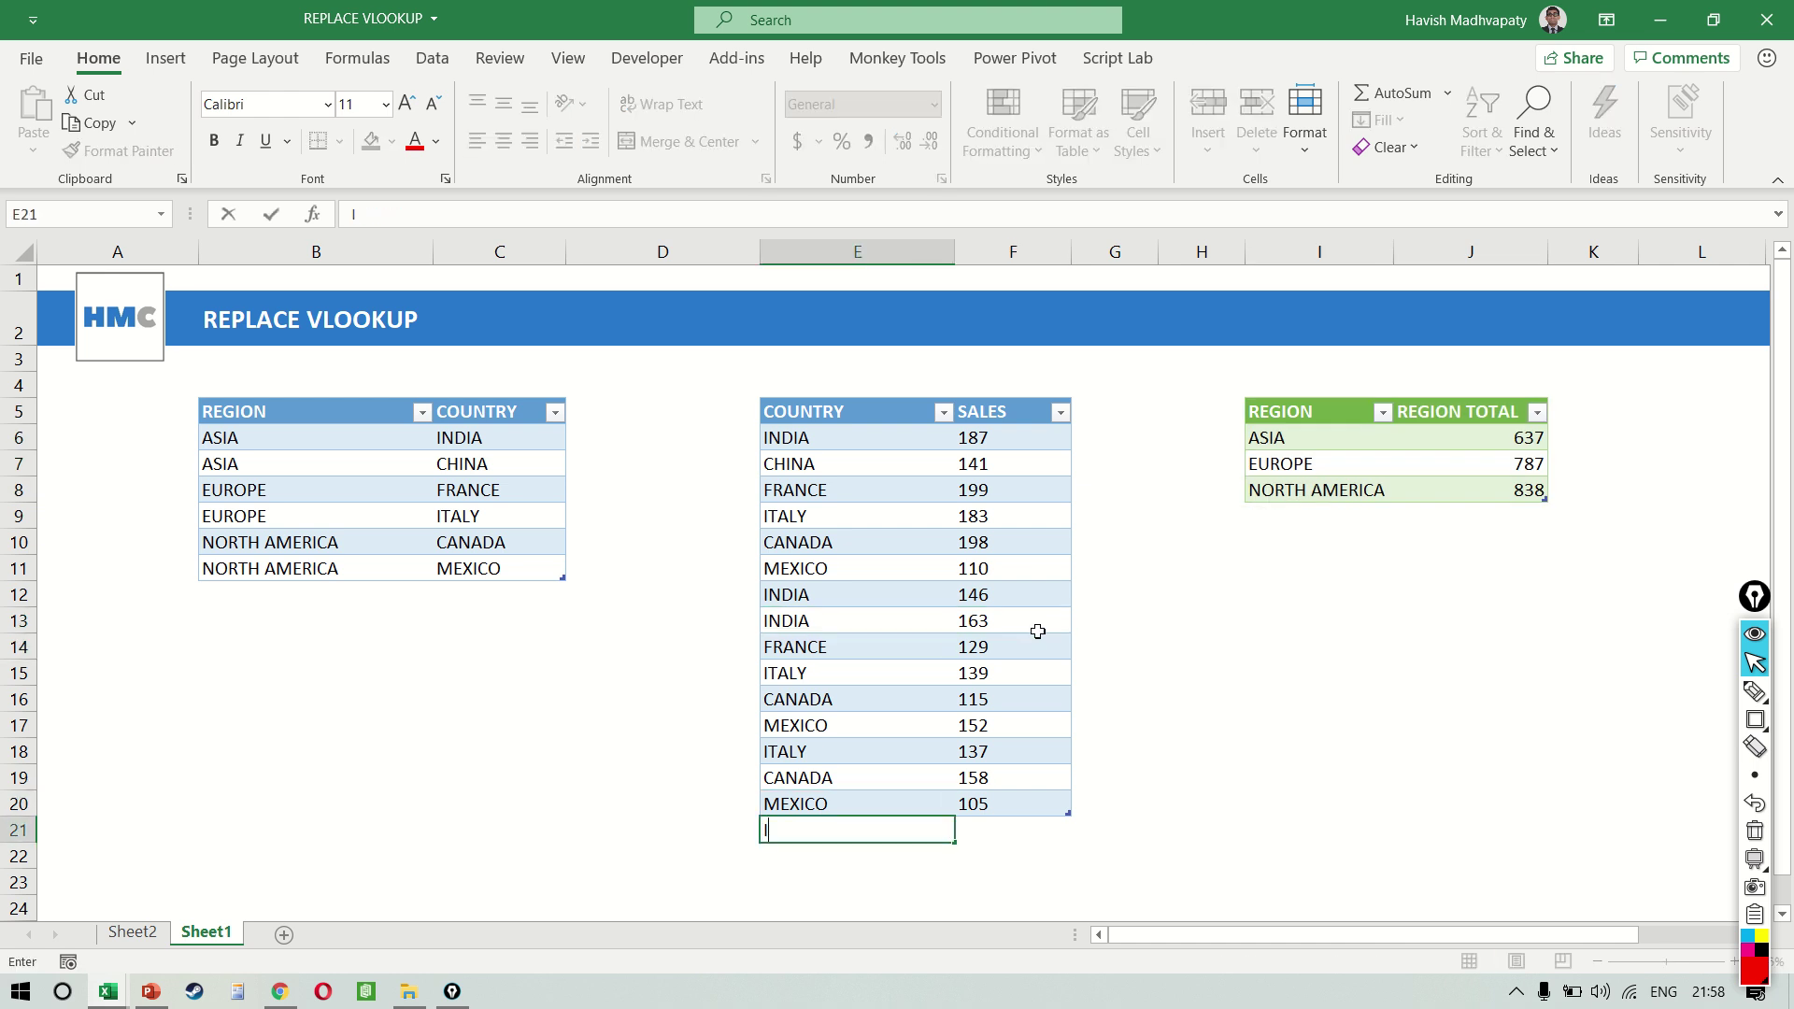
pyautogui.write('NDIA')
pyautogui.press('Tab')
pyautogui.write('200')
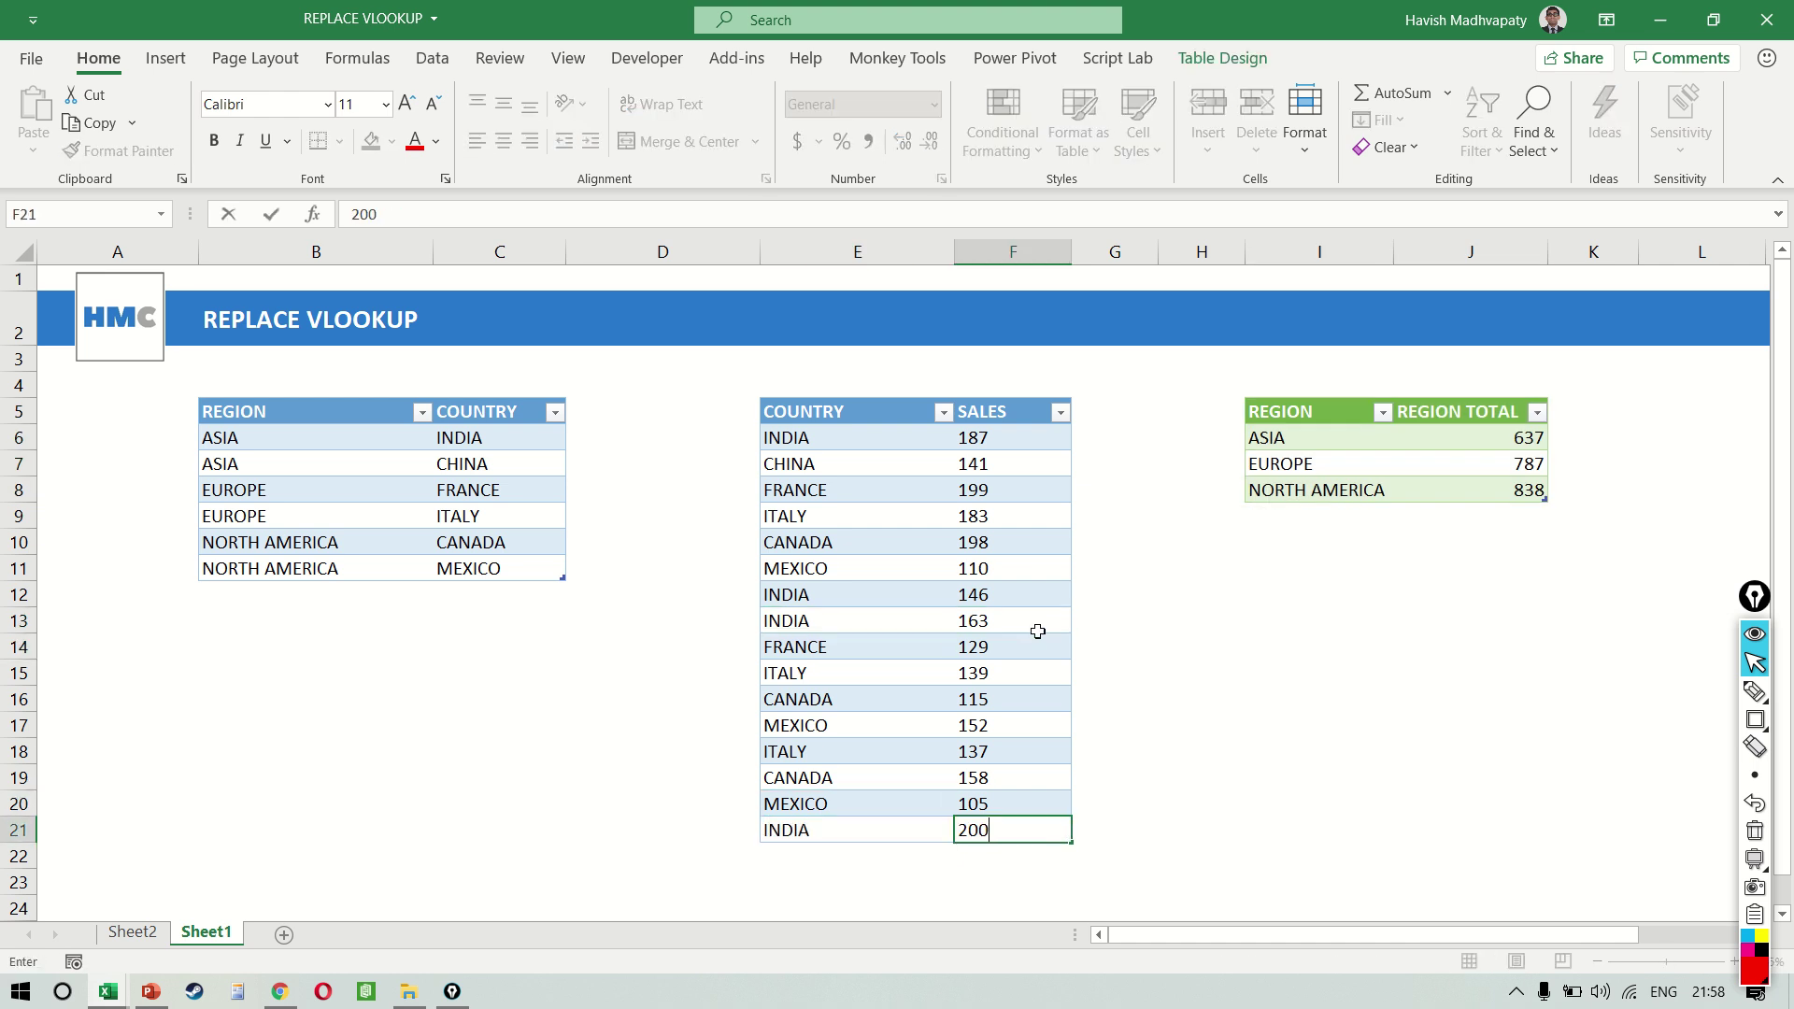
pyautogui.press('Return')
# Refresh the region totals table to include the added INDIA sale
pyautogui.rightClick(1356, 486)
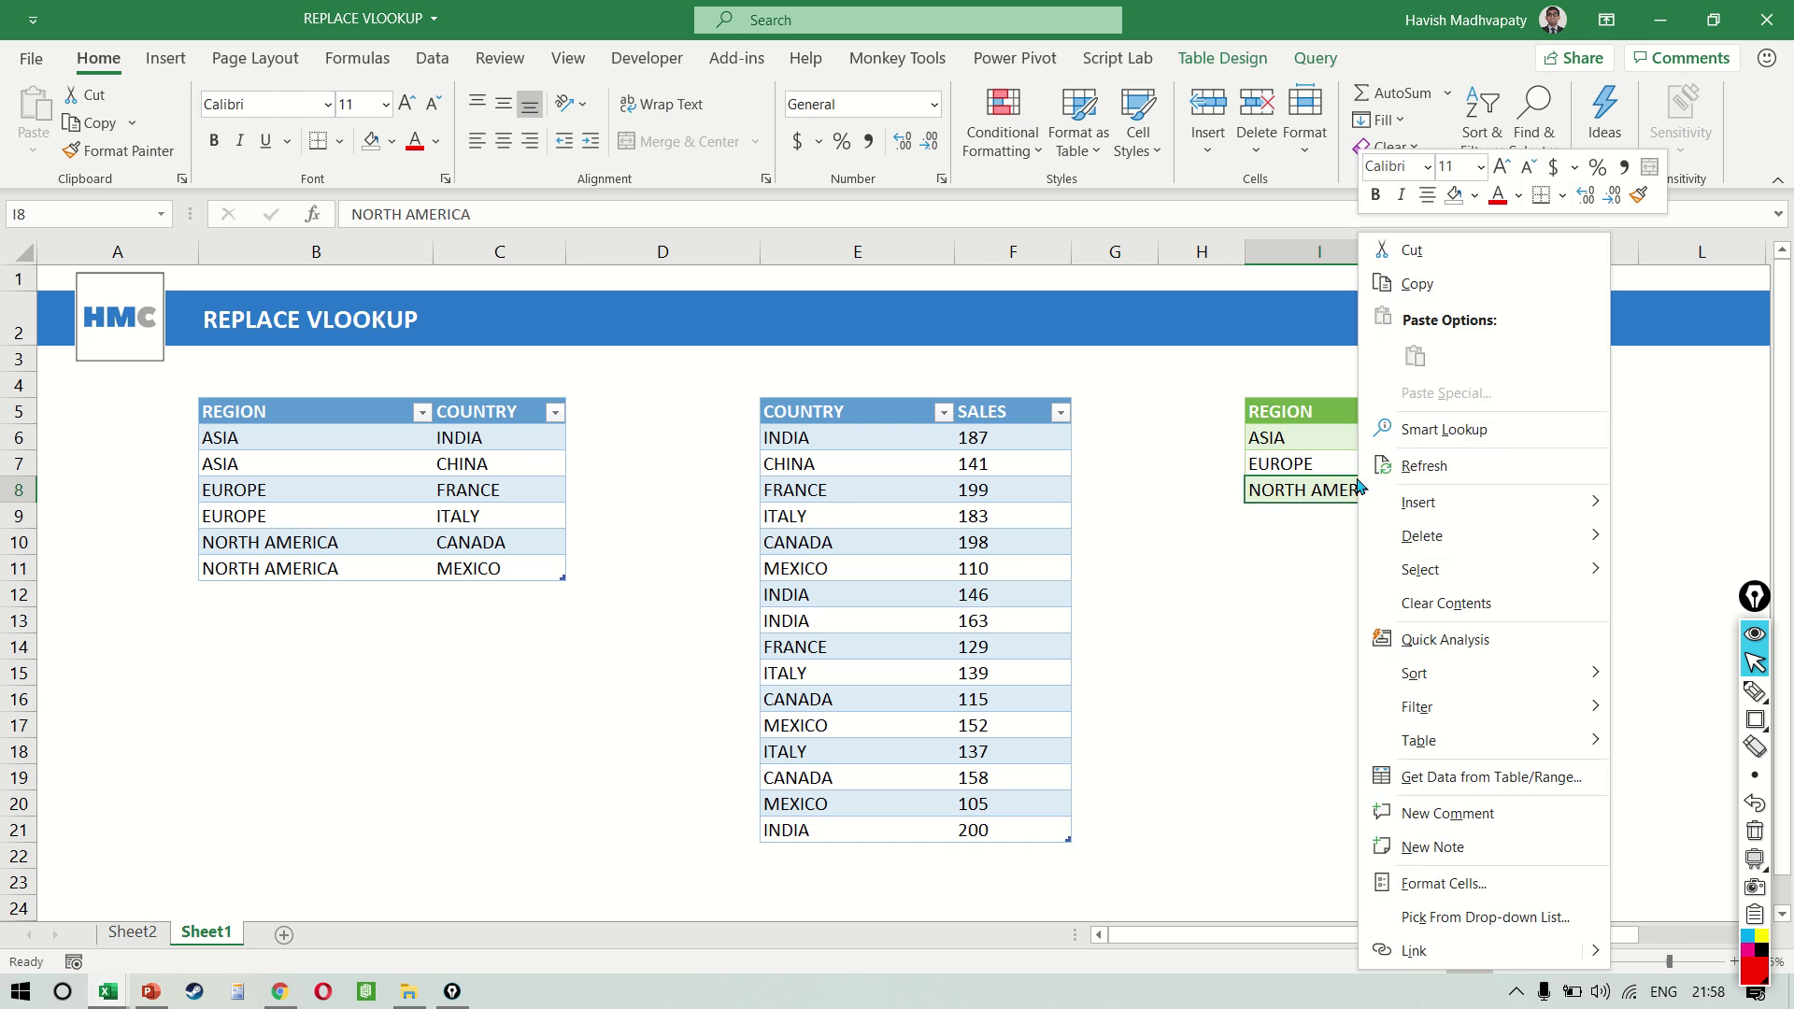
pyautogui.click(1426, 481)
pyautogui.click(1361, 433)
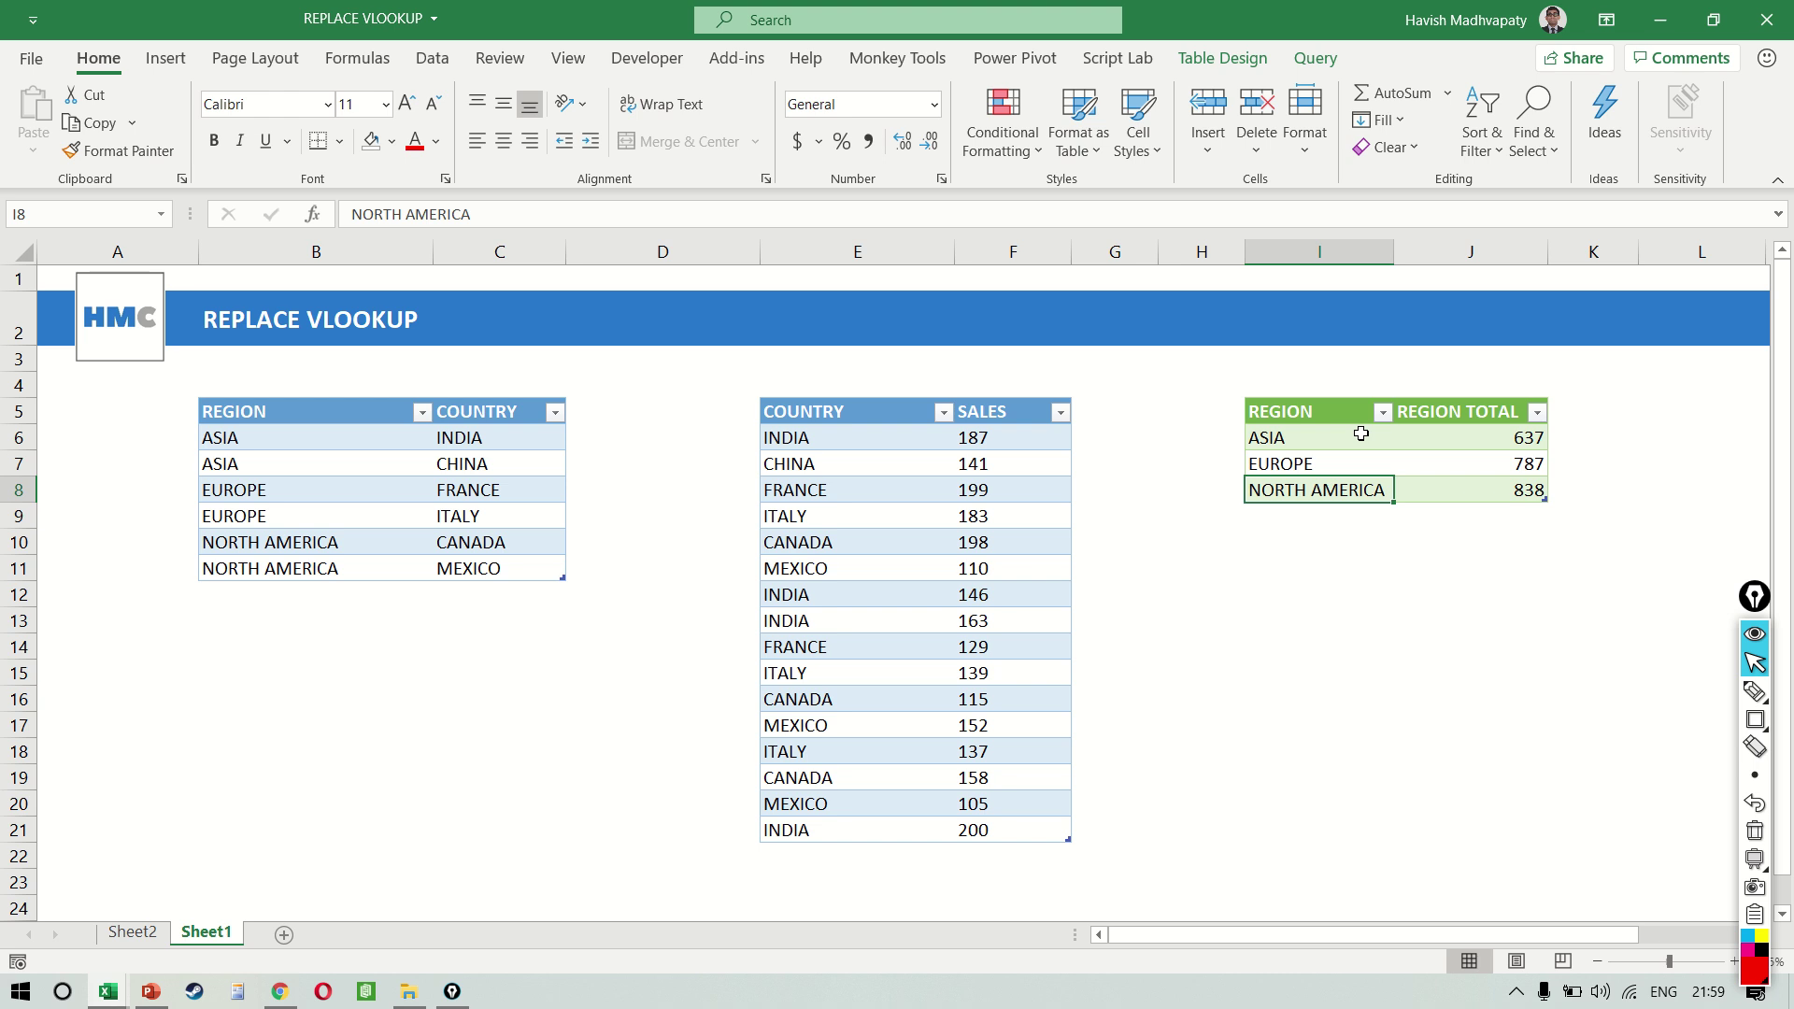
pyautogui.rightClick(1476, 487)
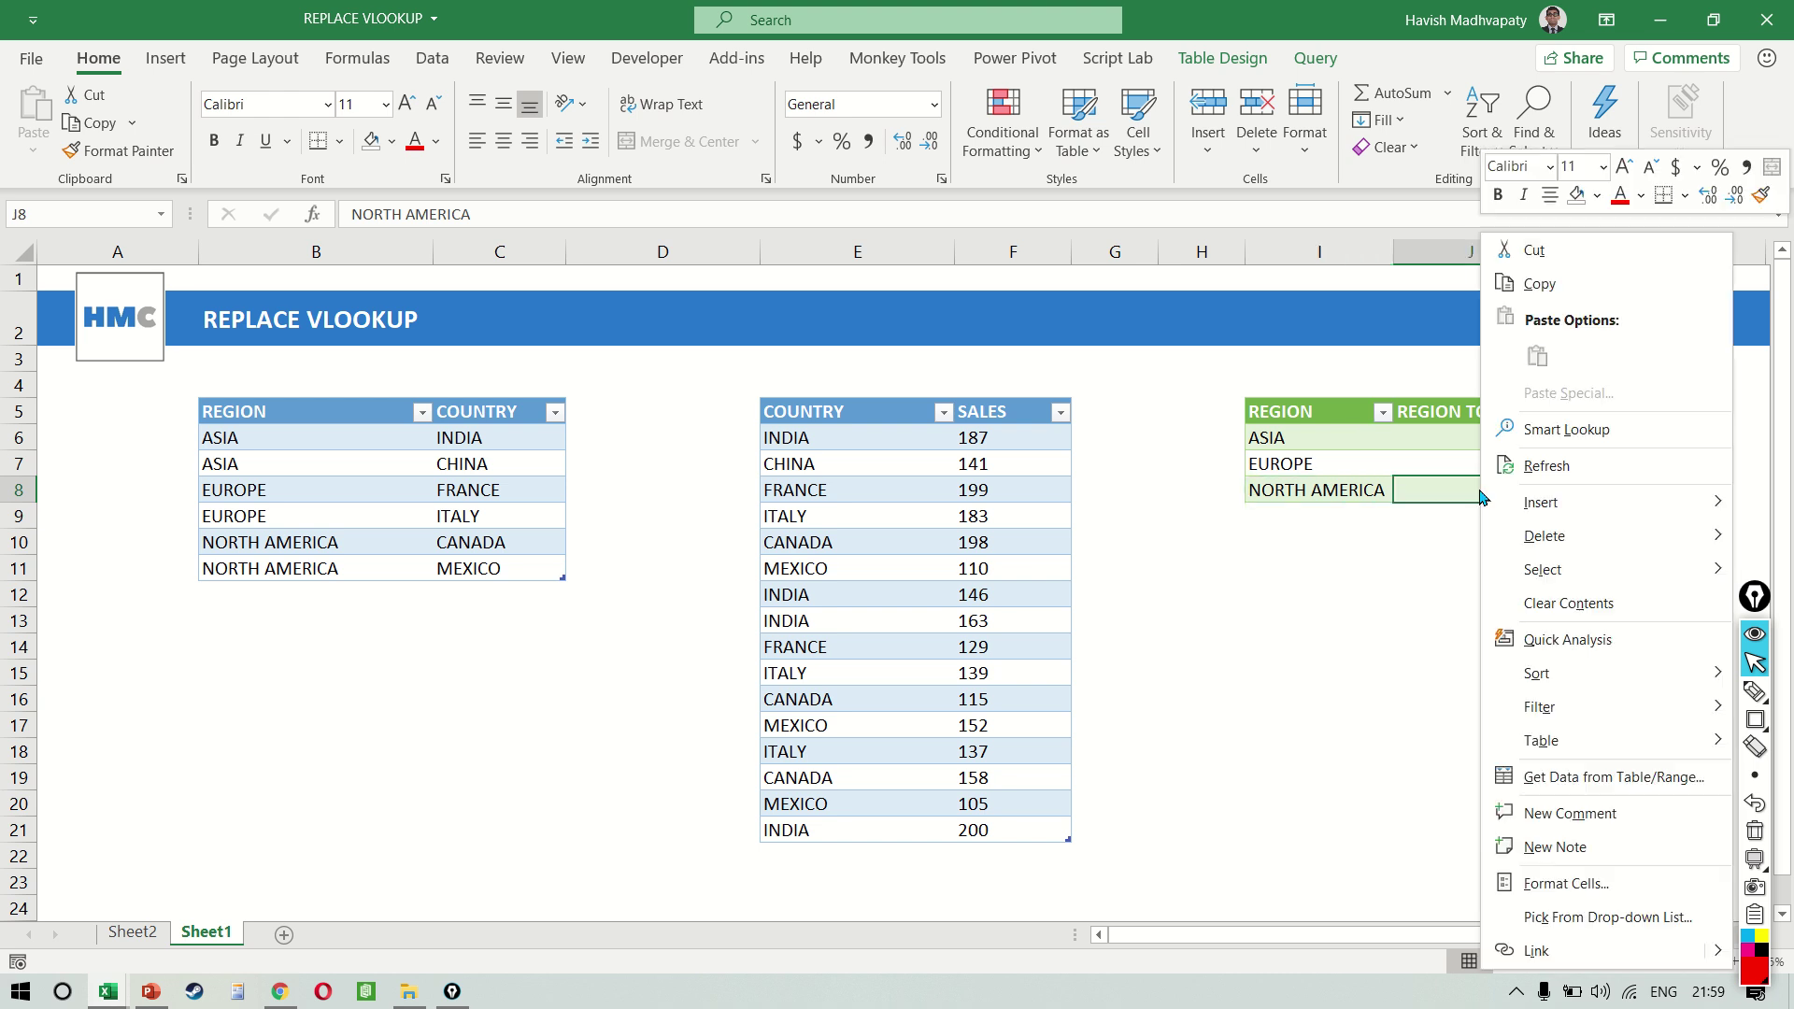
pyautogui.moveTo(1604, 517)
pyautogui.click(1605, 465)
pyautogui.click(1605, 464)
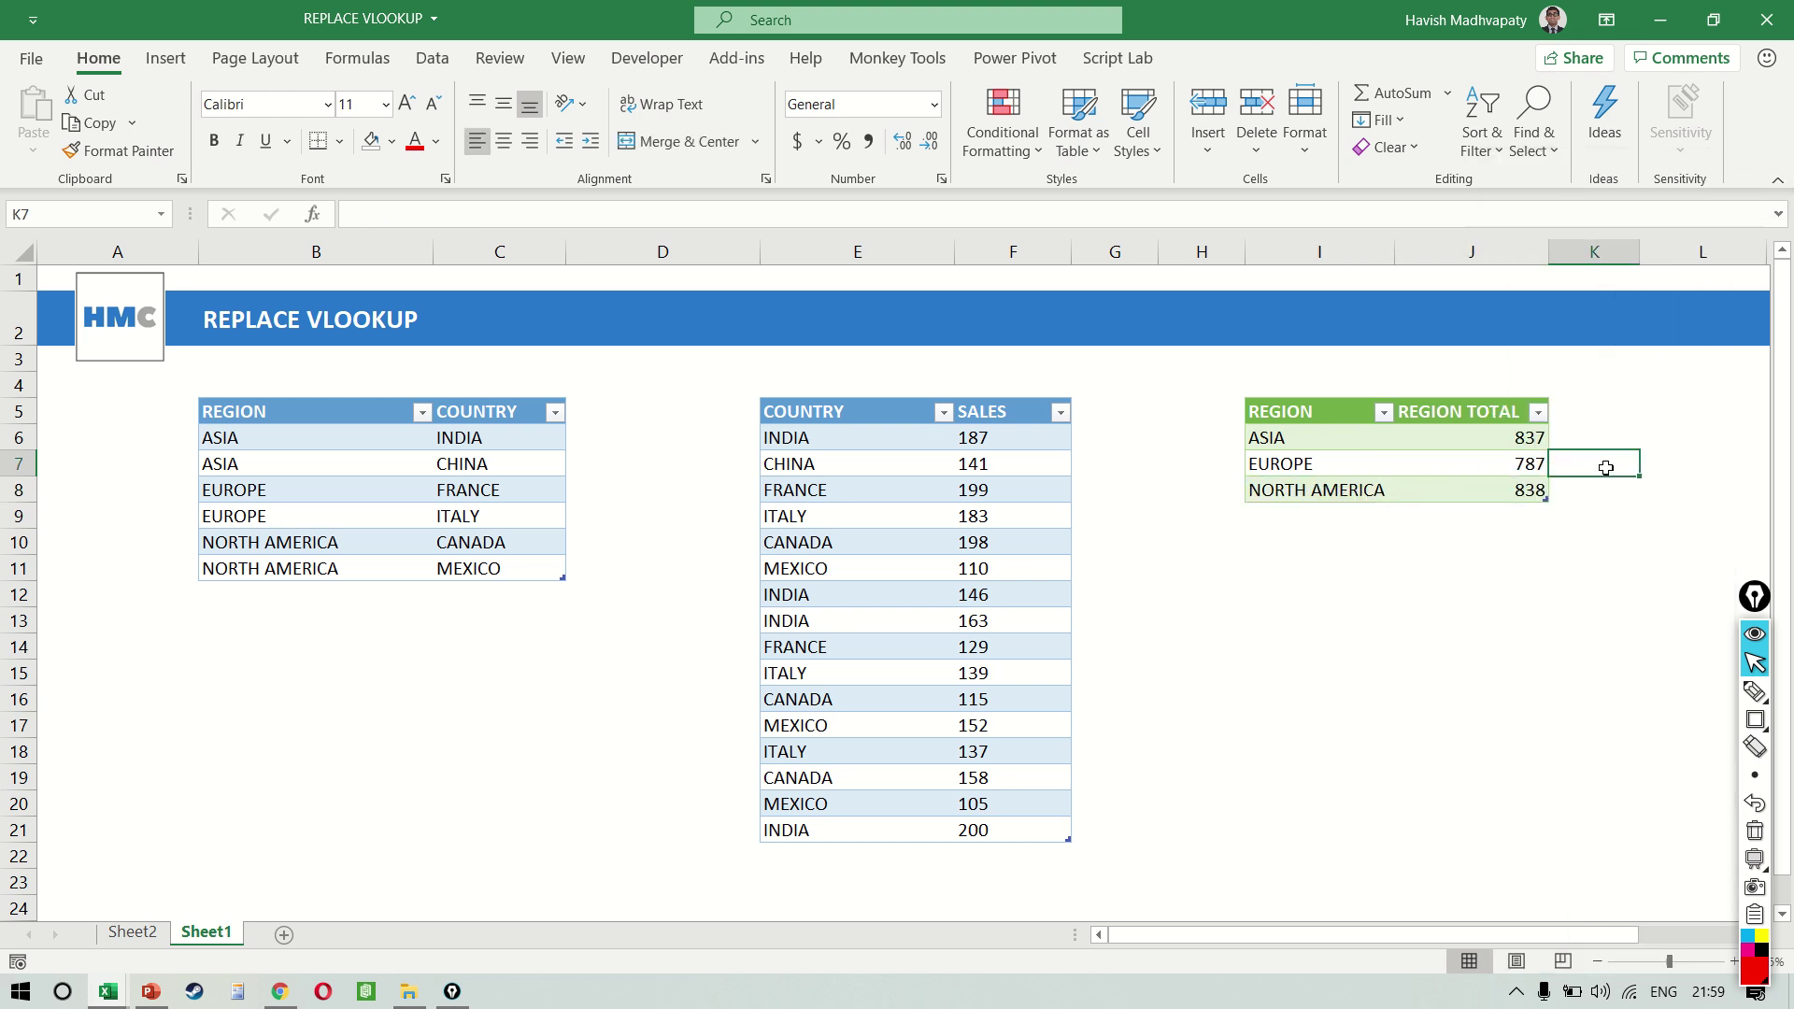
# Insert an empty row above the EUROPE/FRANCE row in the region–country table
pyautogui.click(506, 559)
pyautogui.press('Up')
pyautogui.press('Up')
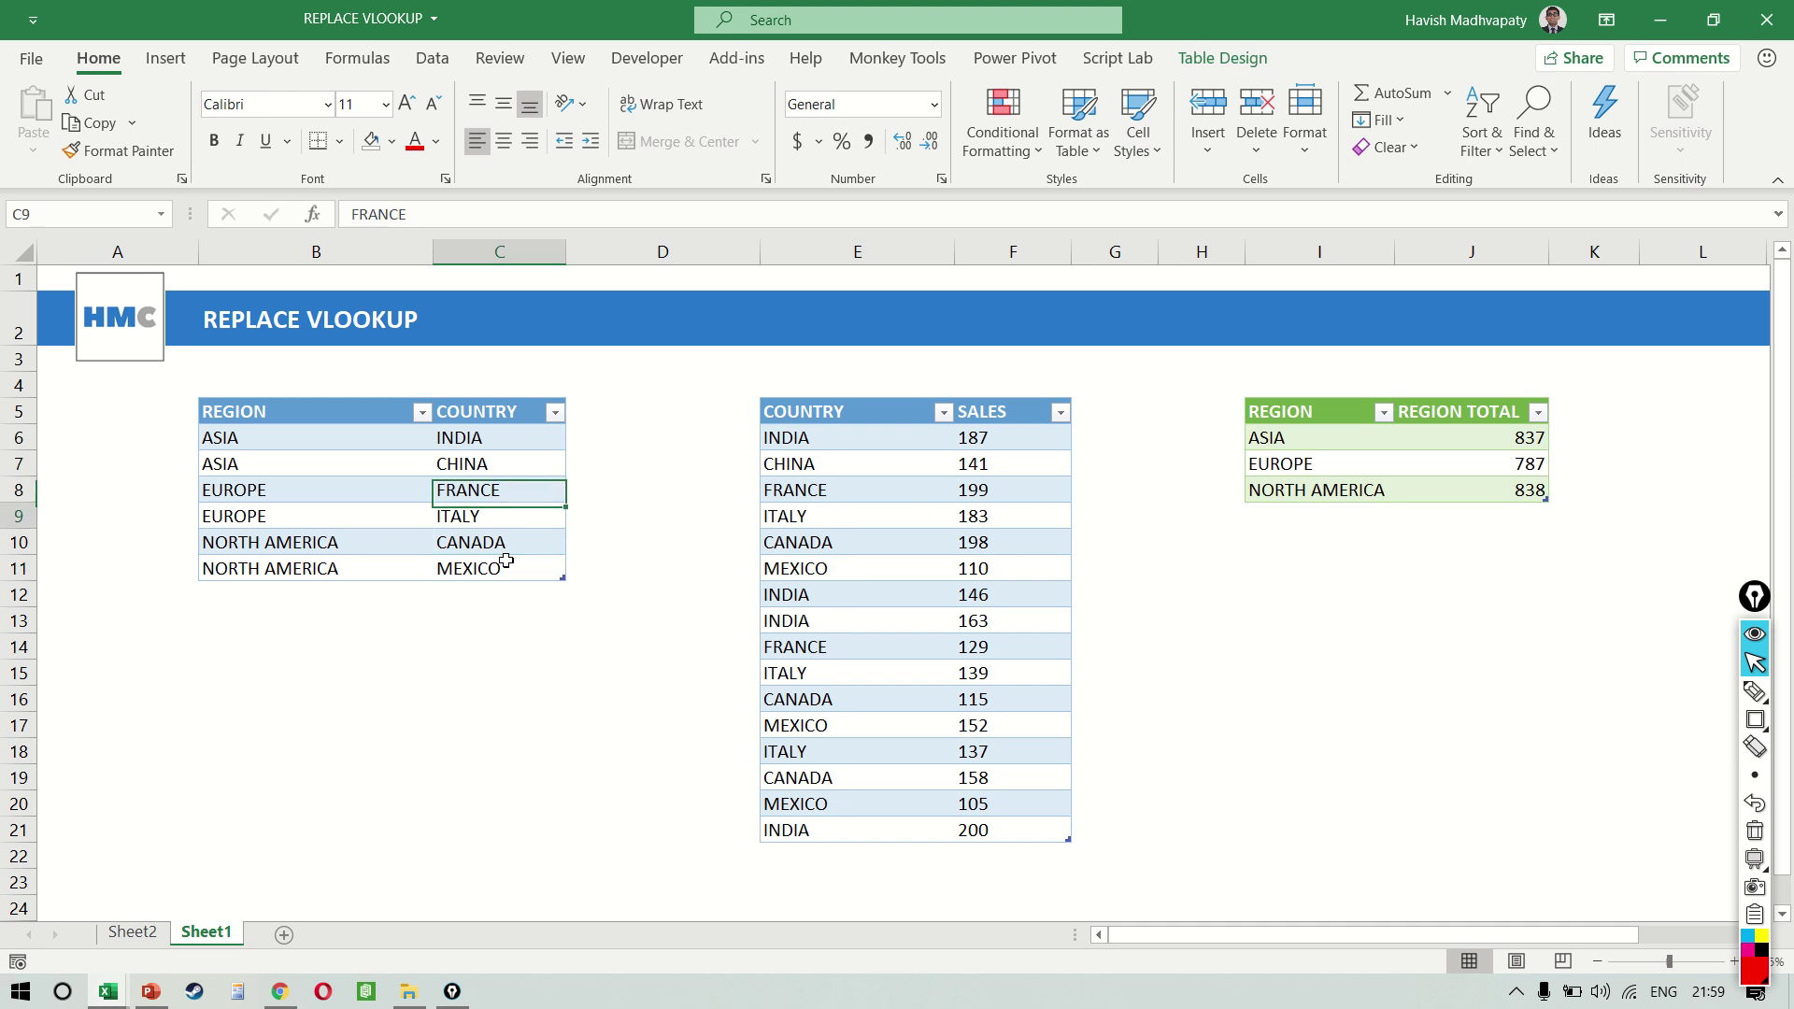
pyautogui.press('Down')
pyautogui.press('Down')
pyautogui.press('Down')
pyautogui.press('Left')
pyautogui.press('Up')
pyautogui.press('Up')
pyautogui.press('Up')
pyautogui.hotkey('ctrl', 'shift', '+')
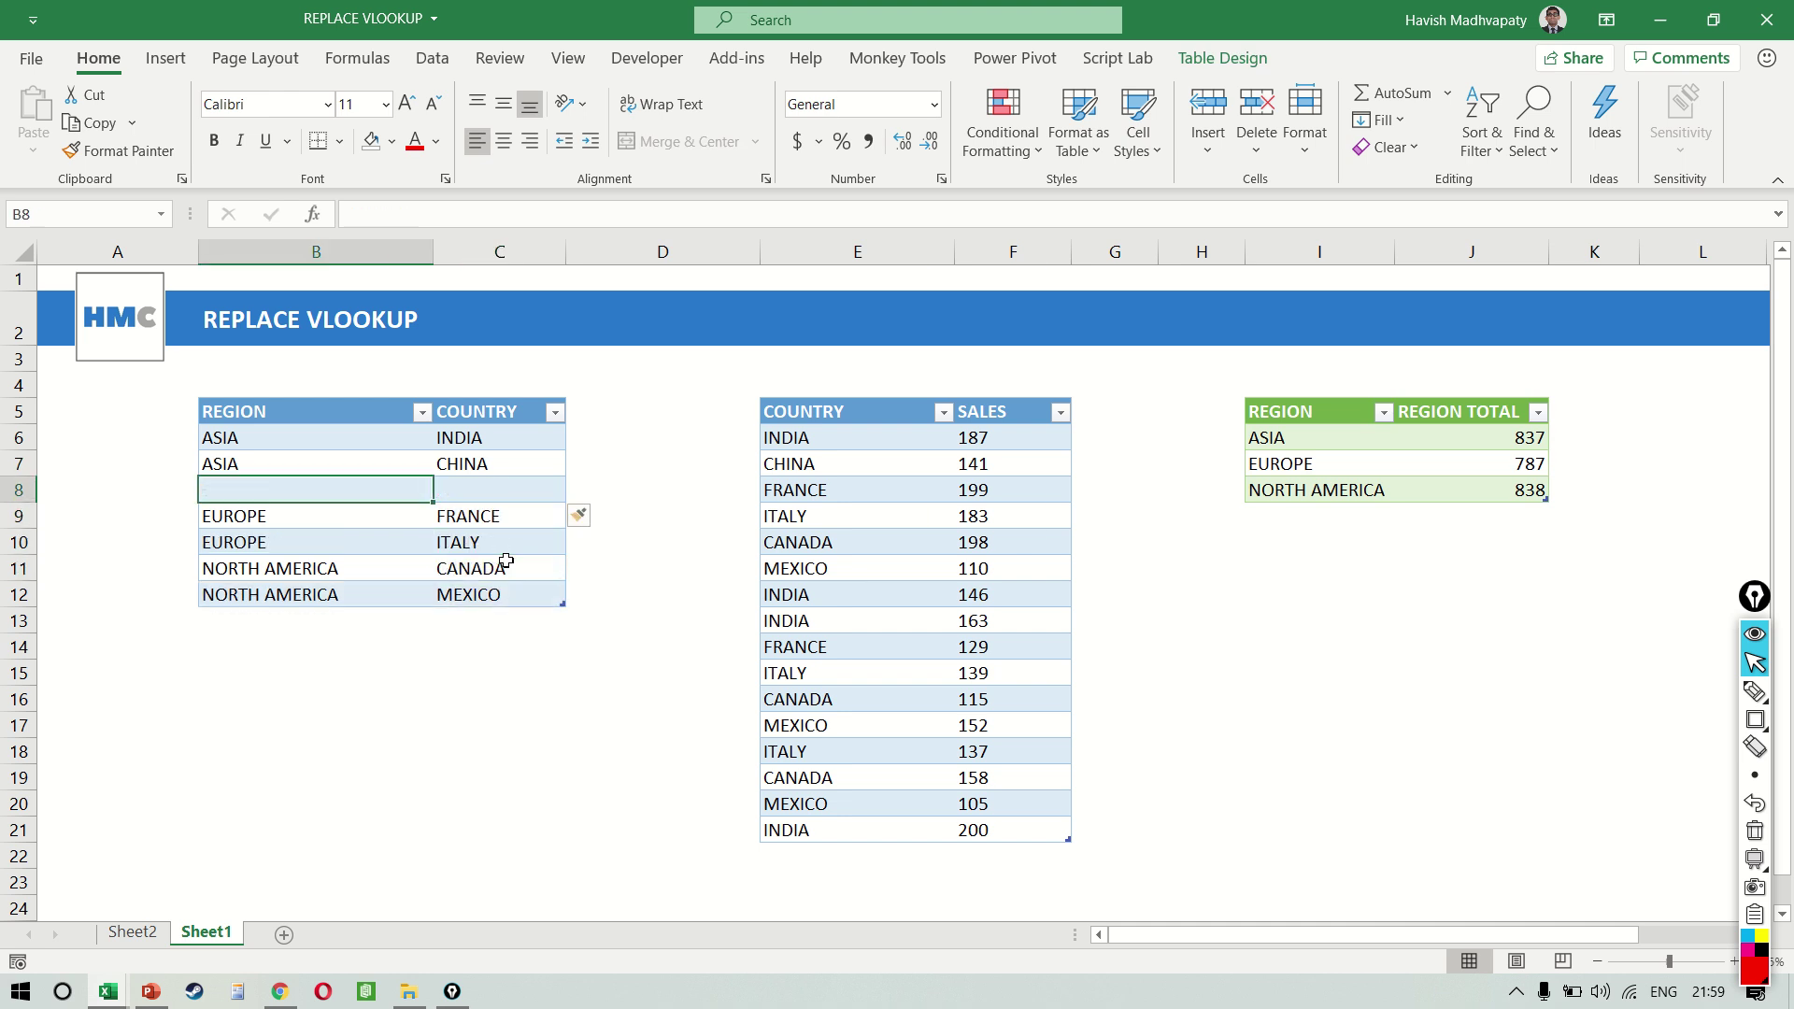
# Fill the empty row of the region–country table with country SOUTH KOREA and region ASIA
pyautogui.press('Right')
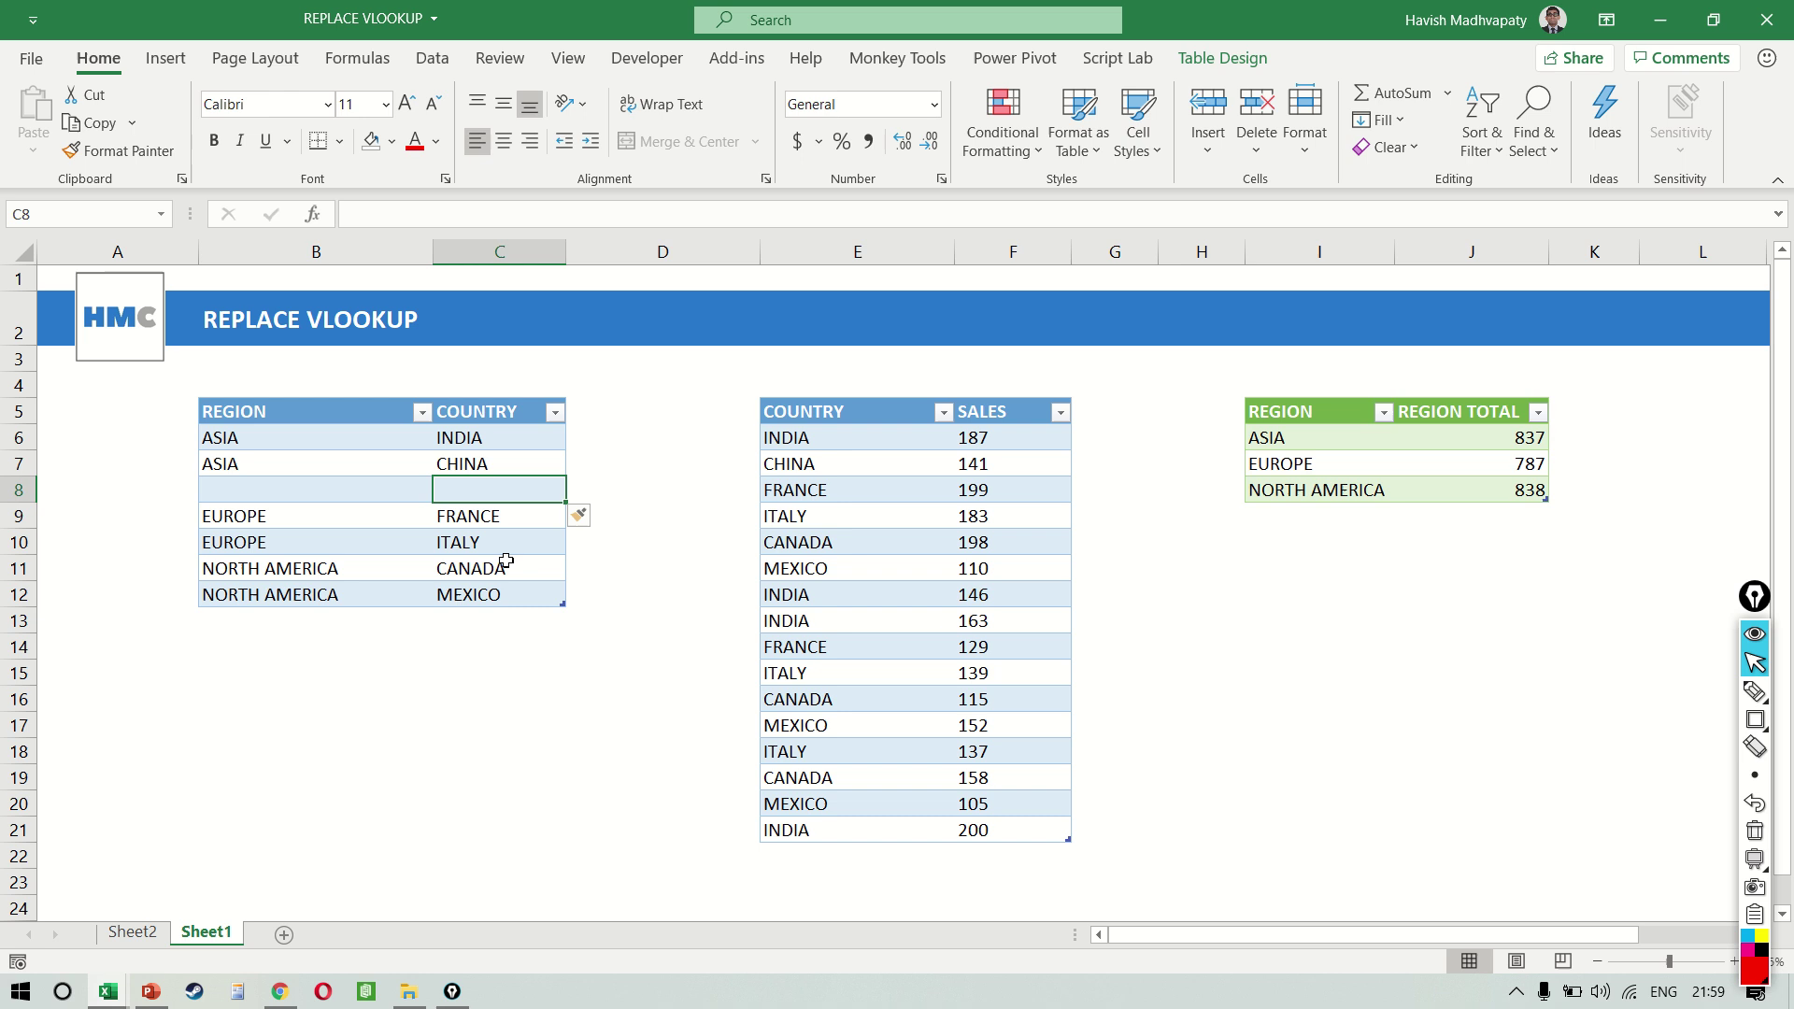
pyautogui.write('SOUTH KOREA')
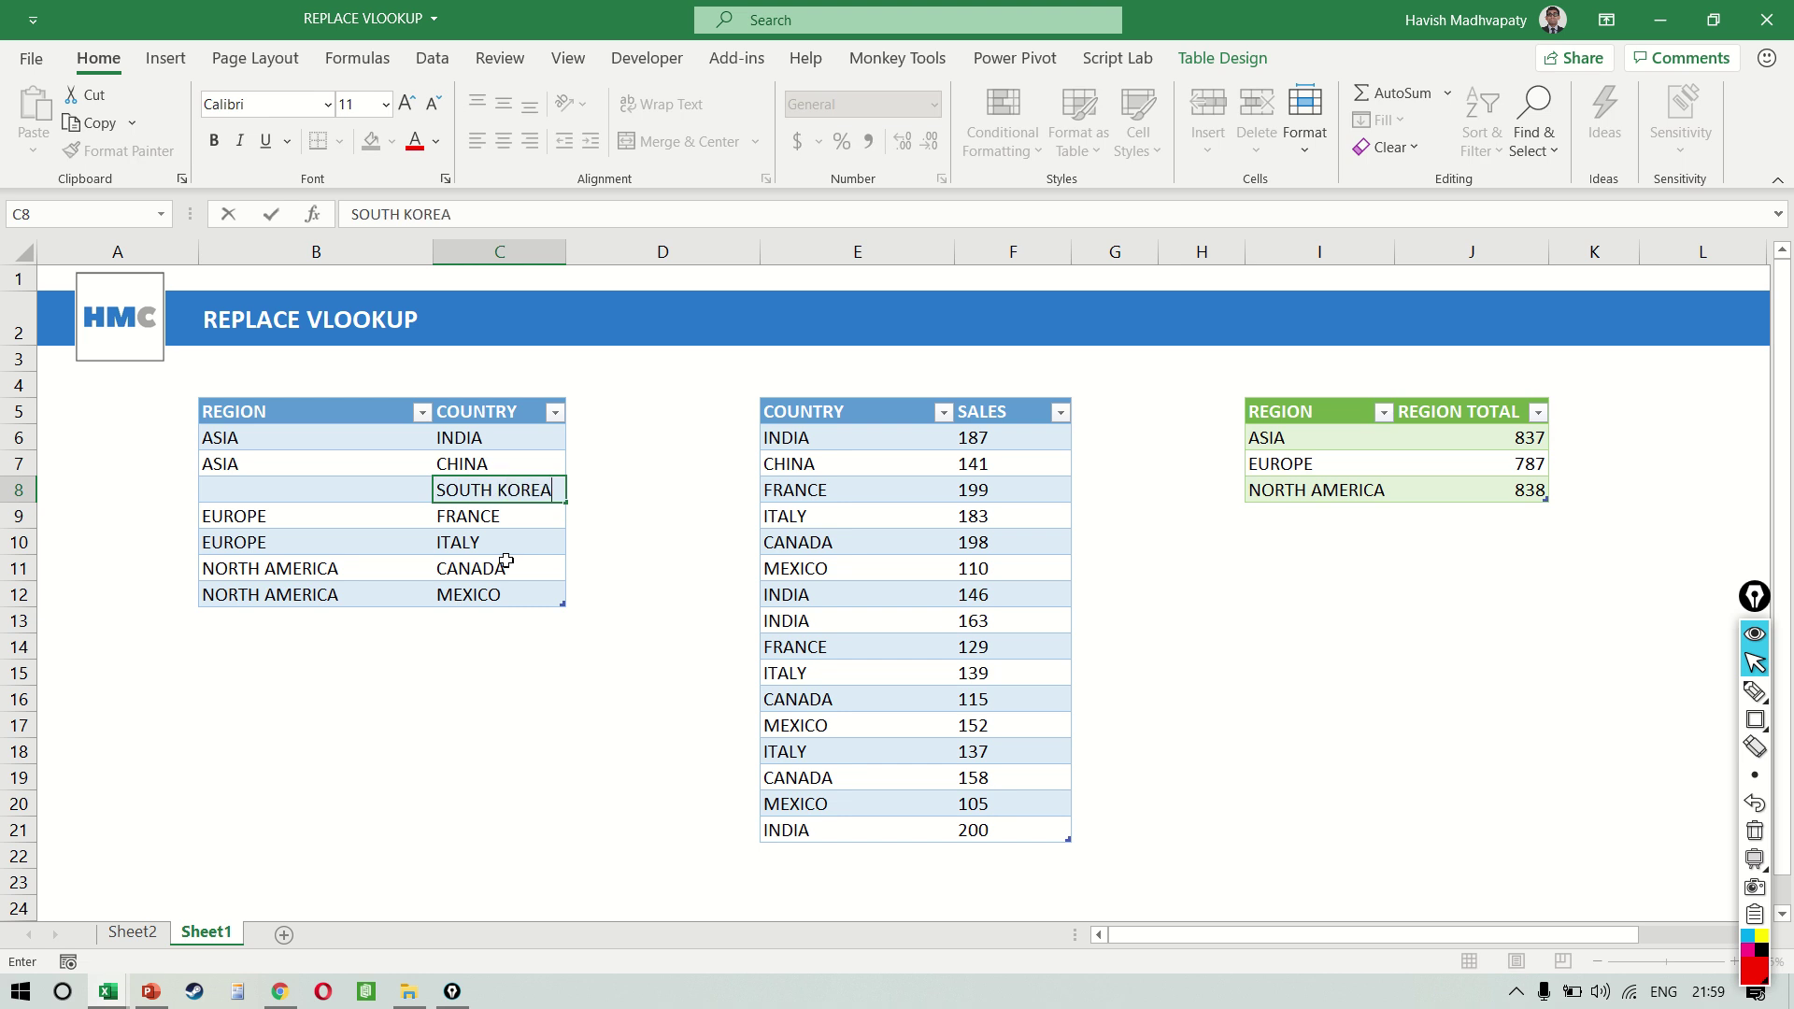
pyautogui.press('Return')
pyautogui.press('Left')
pyautogui.press('Up')
pyautogui.hotkey('ctrl', 'd')
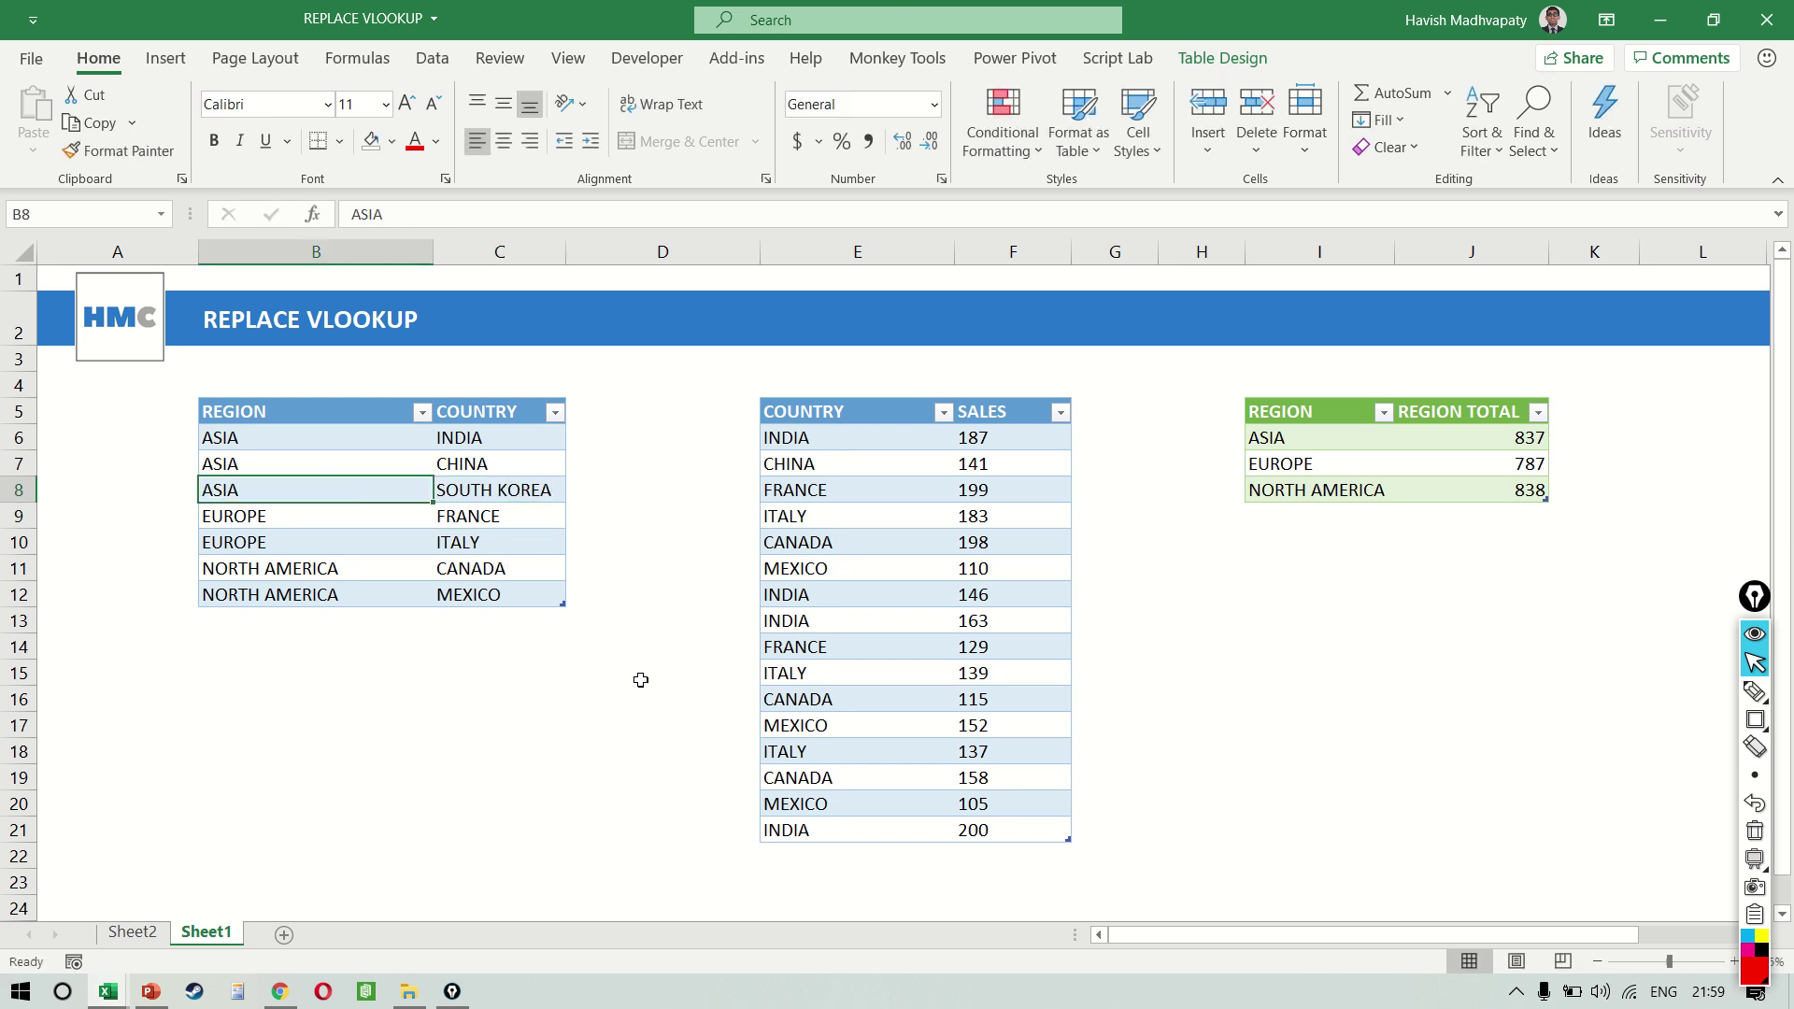
# Add a row at the end of the sales table with country SOUTH KOREA and sales 900
pyautogui.click(908, 859)
pyautogui.write('SOUTH KOREA')
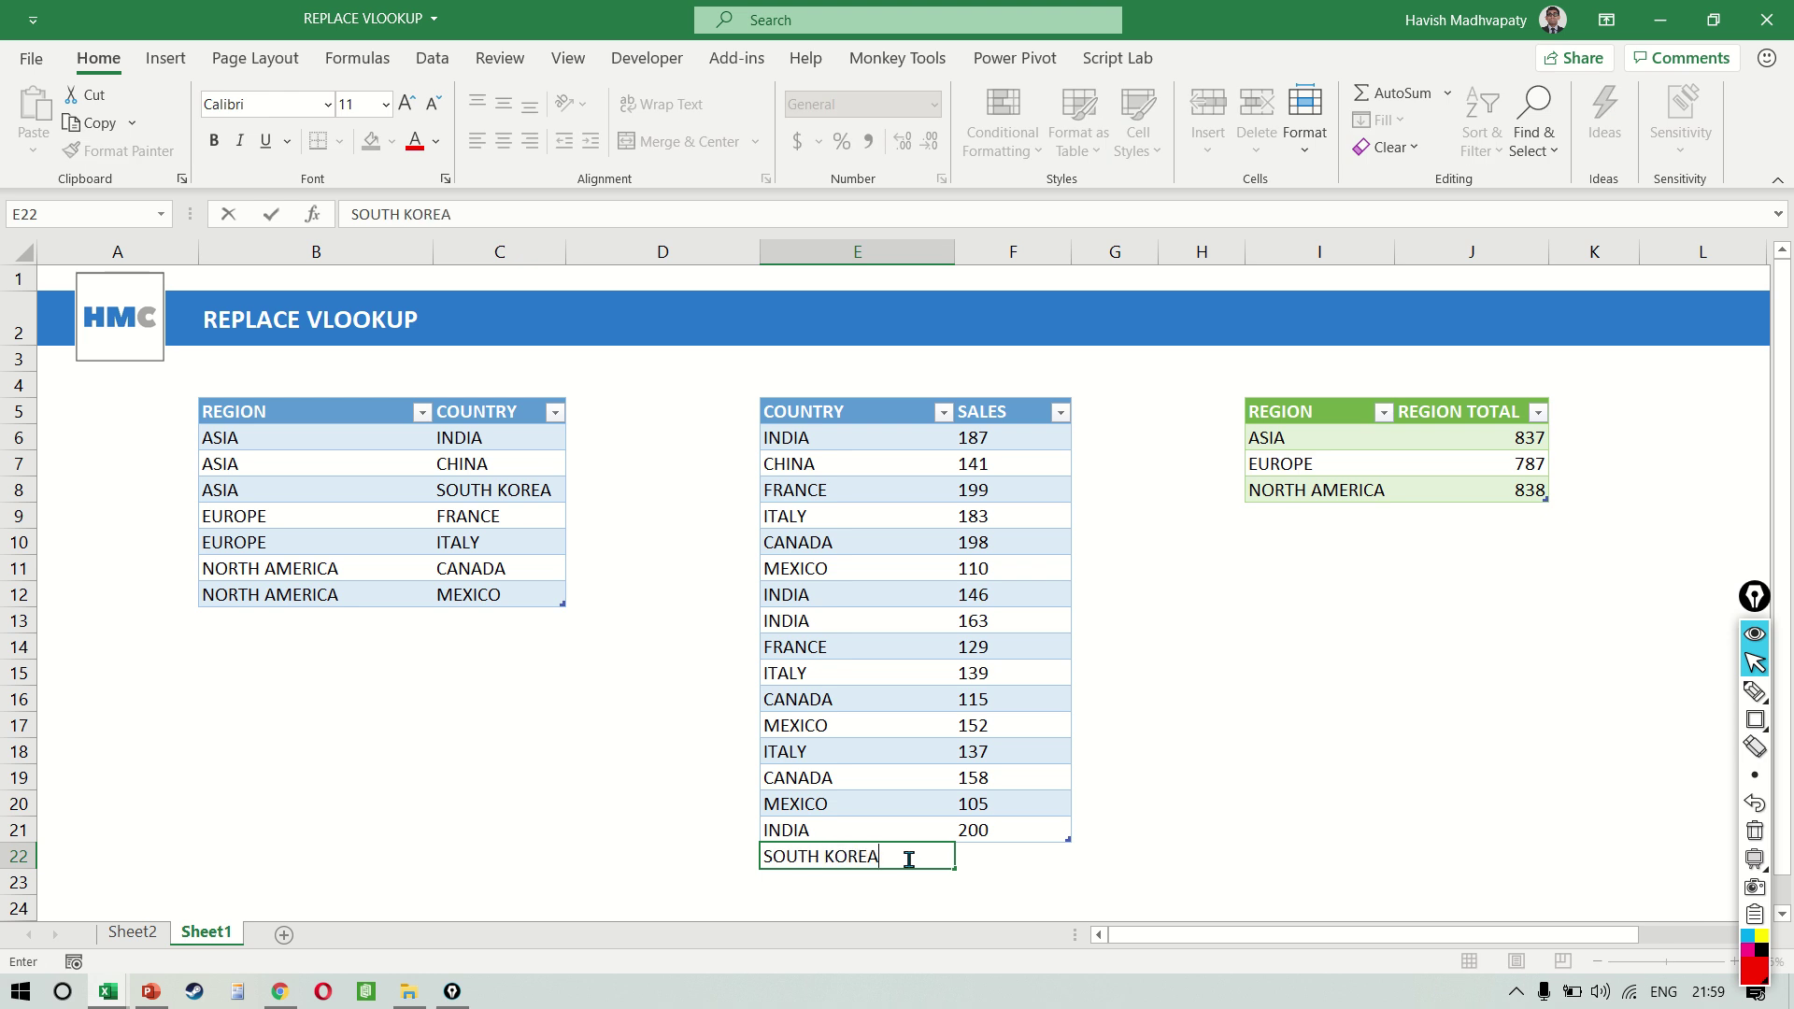
pyautogui.press('Tab')
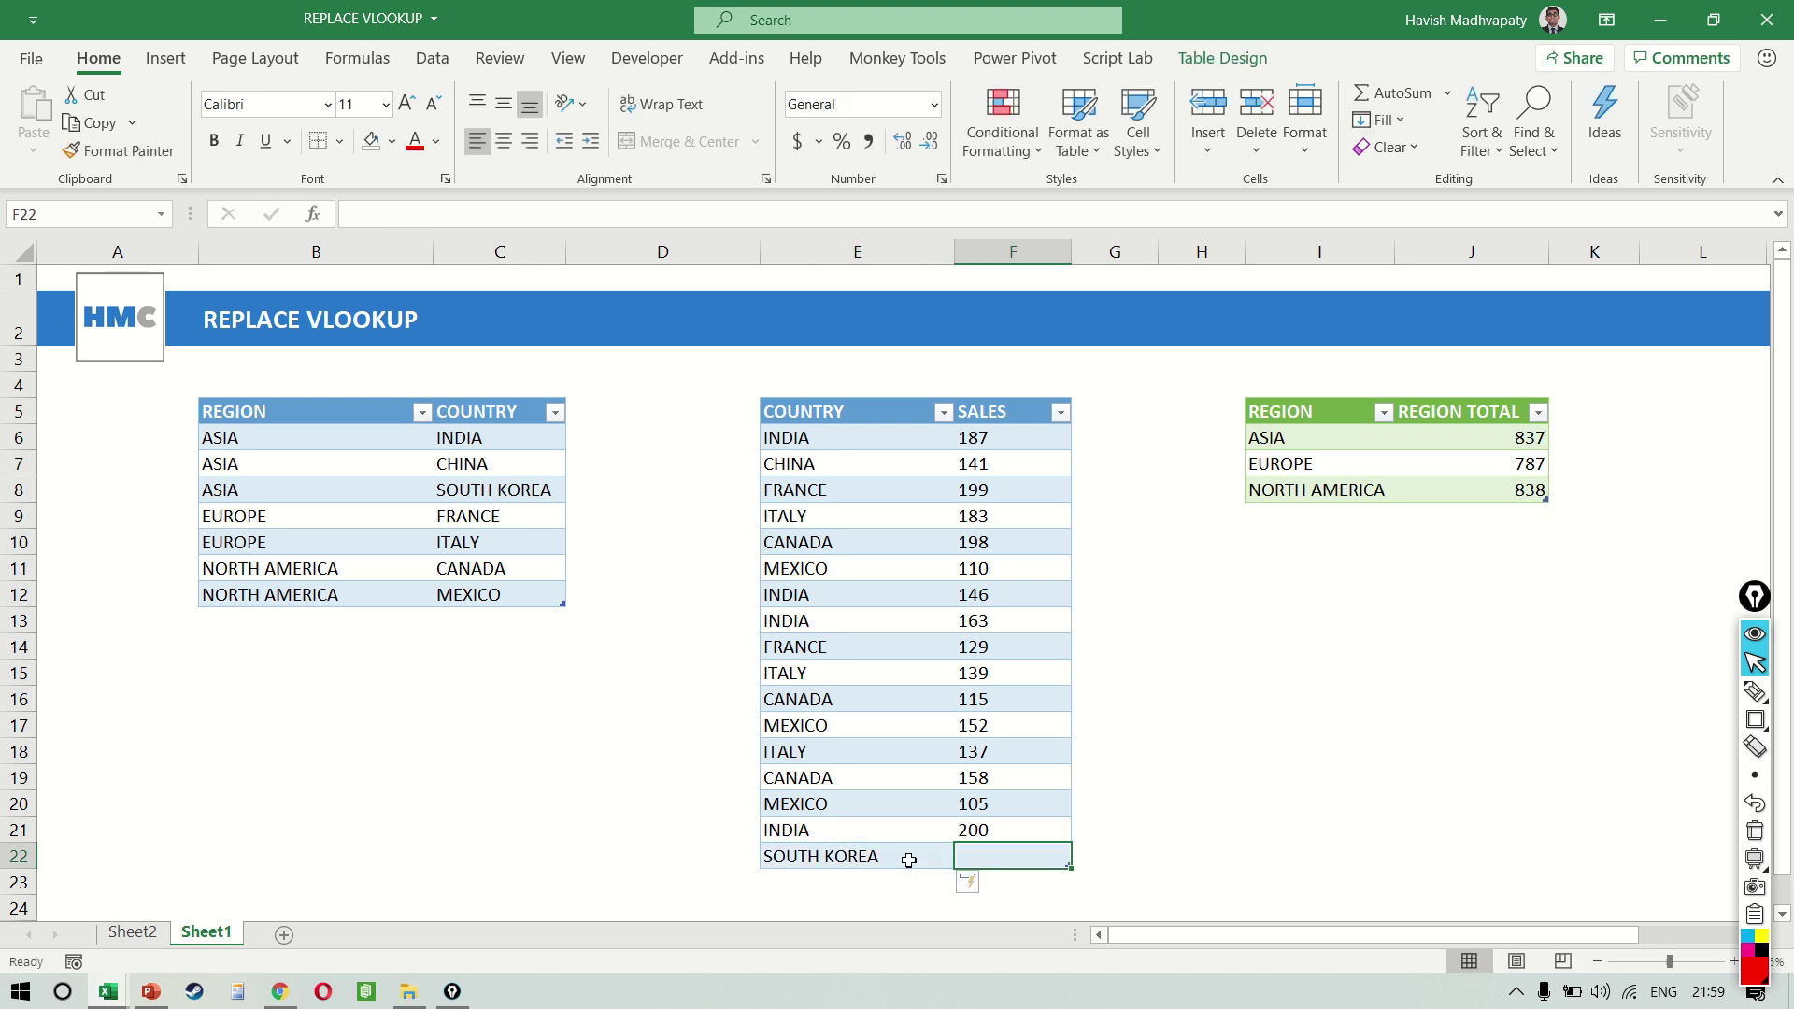
pyautogui.write('900')
# Refresh the region totals table for the SOUTH KOREA sale and select its ASIA row
pyautogui.rightClick(1442, 488)
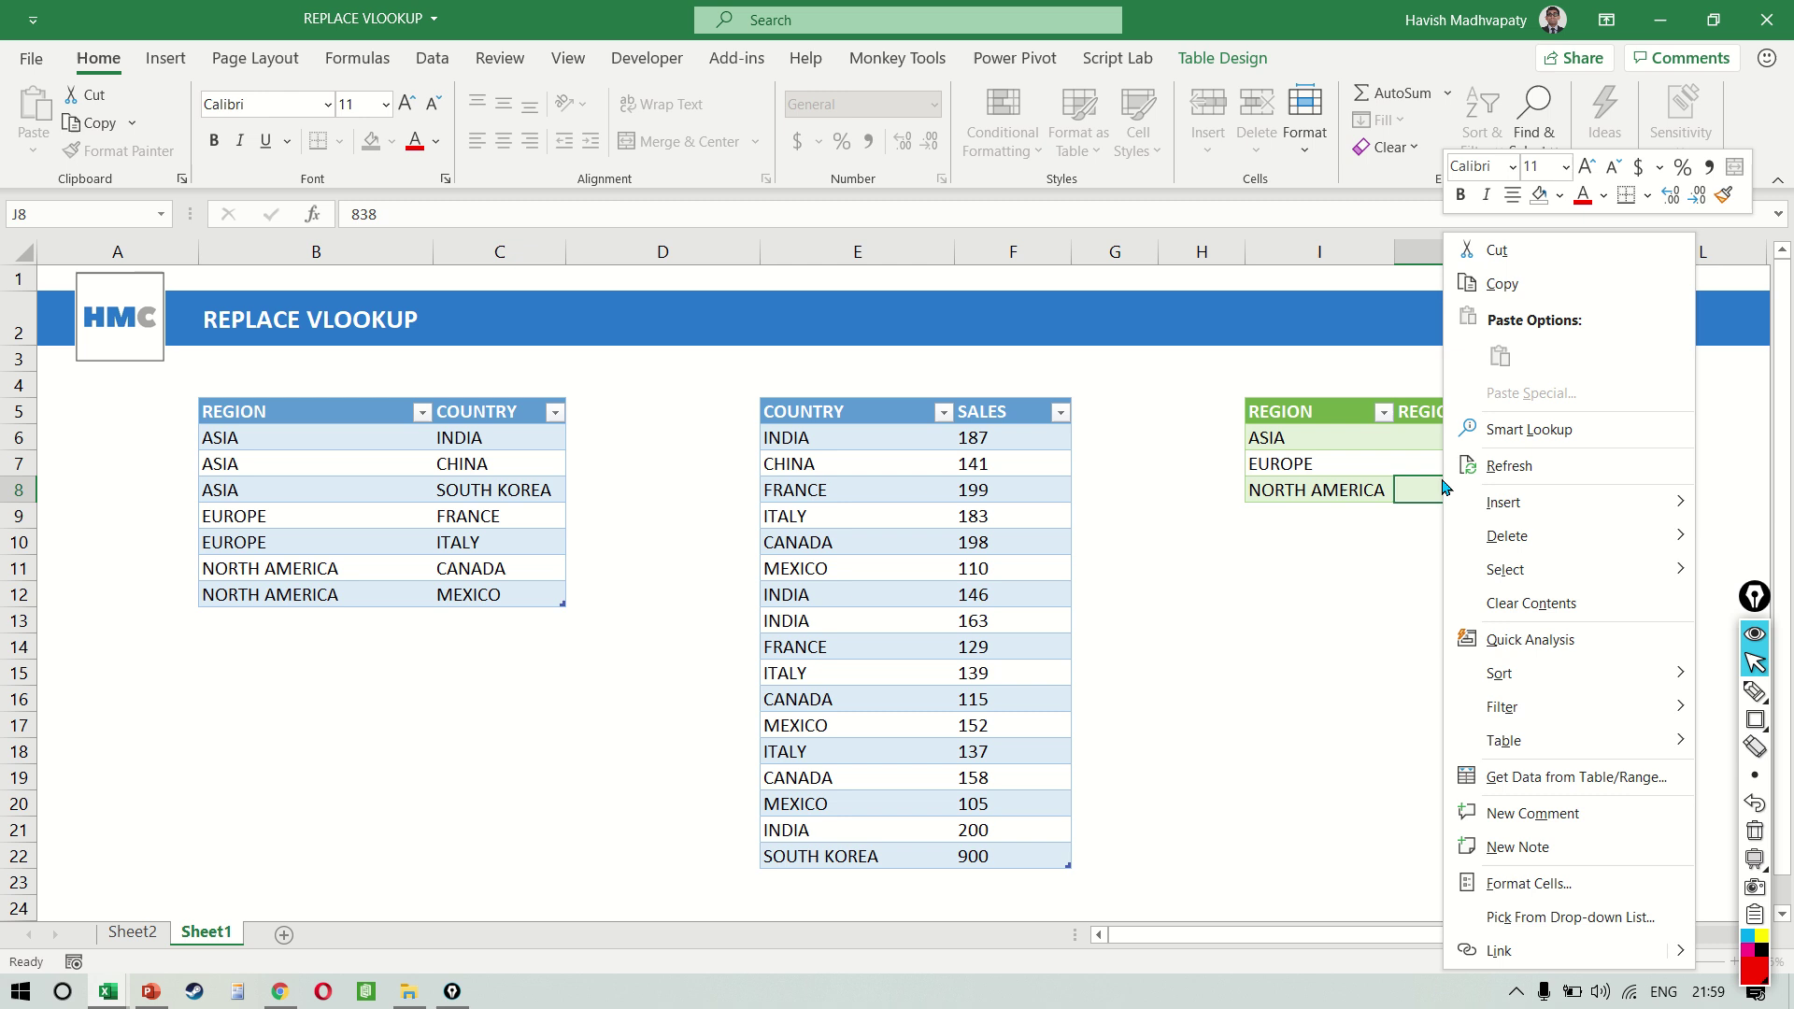
pyautogui.click(1504, 466)
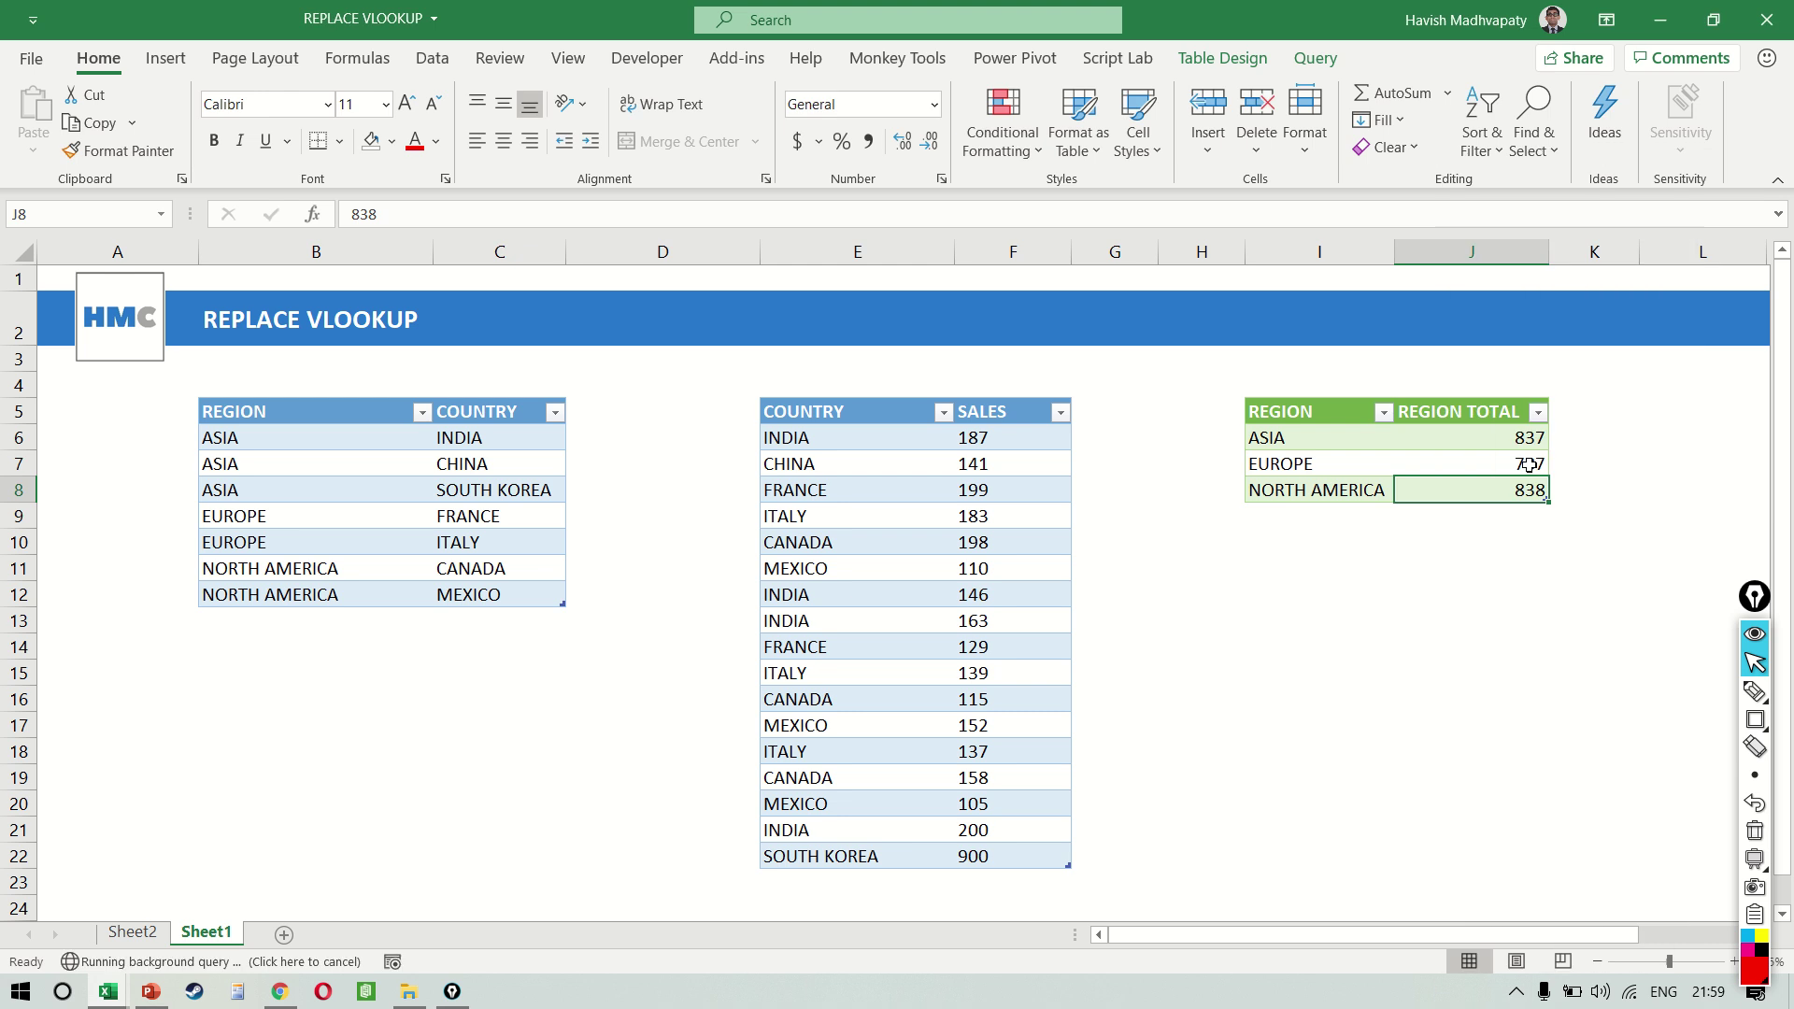
pyautogui.click(1433, 433)
pyautogui.press('Left')
pyautogui.hotkey('shift', 'Right')
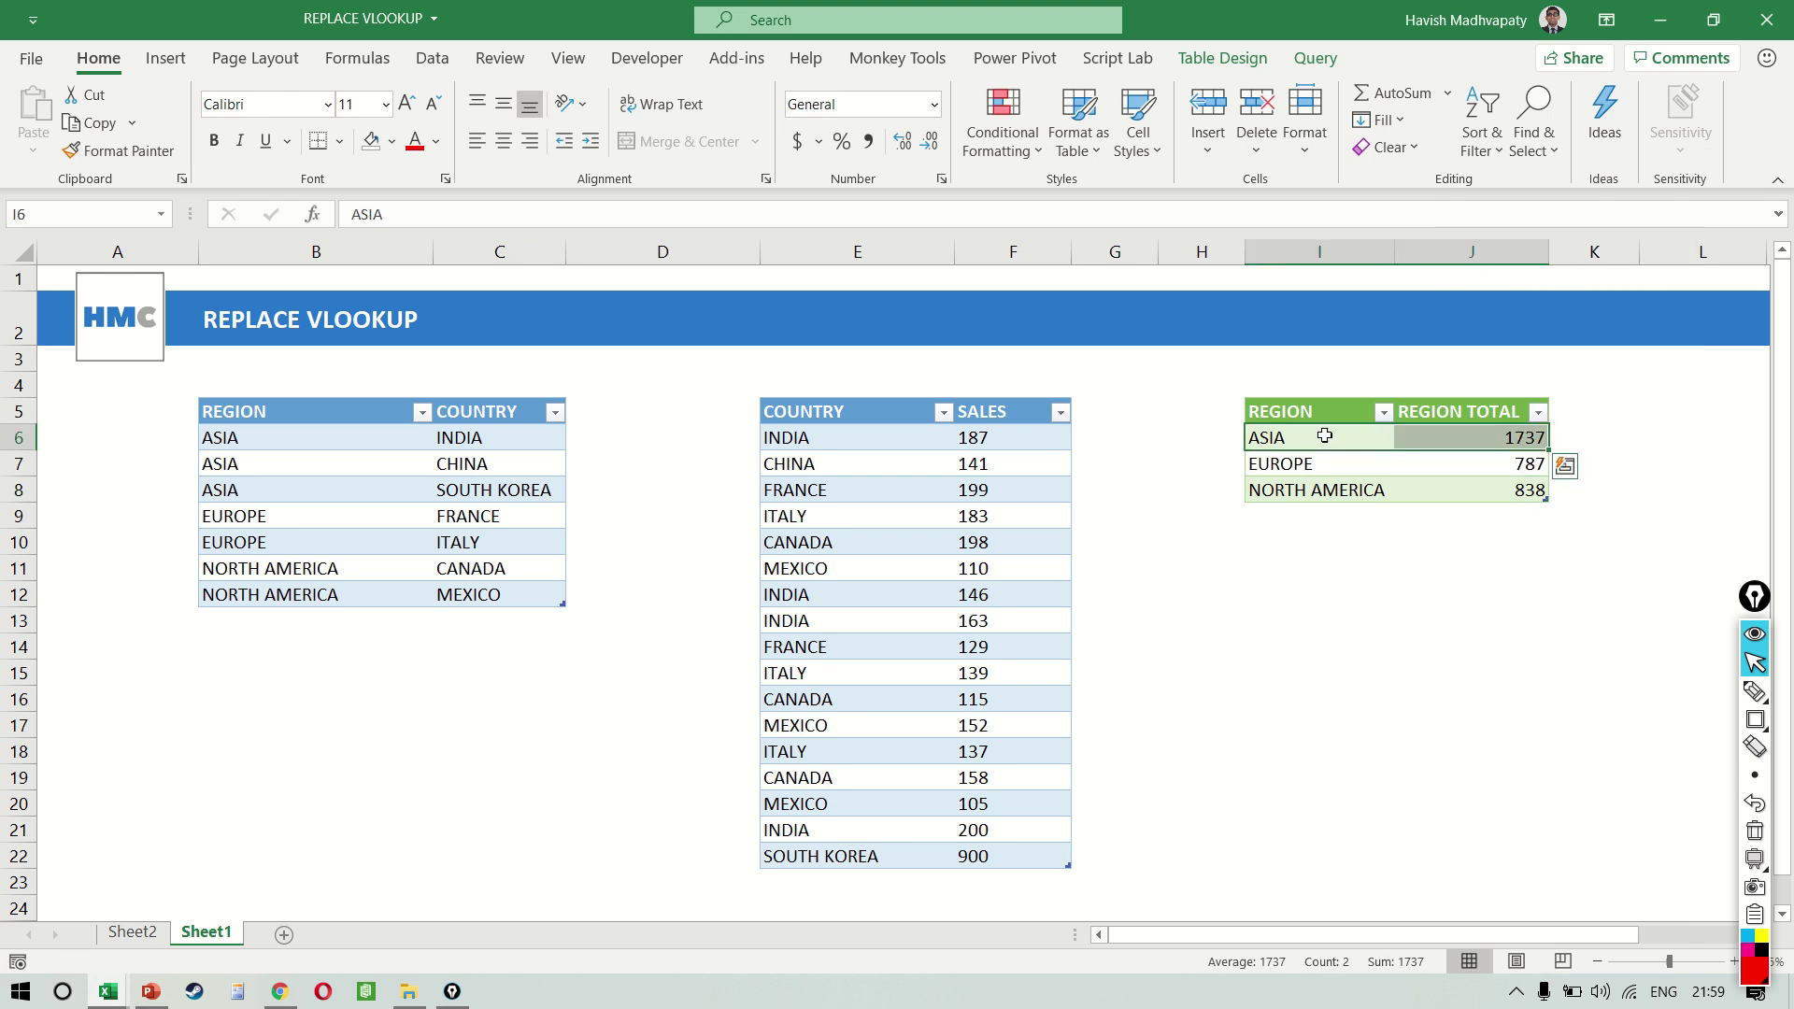
# Add a new last row to the region–country table with region AFRICA and country GHANA
pyautogui.click(309, 583)
pyautogui.press('Tab')
pyautogui.press('Tab')
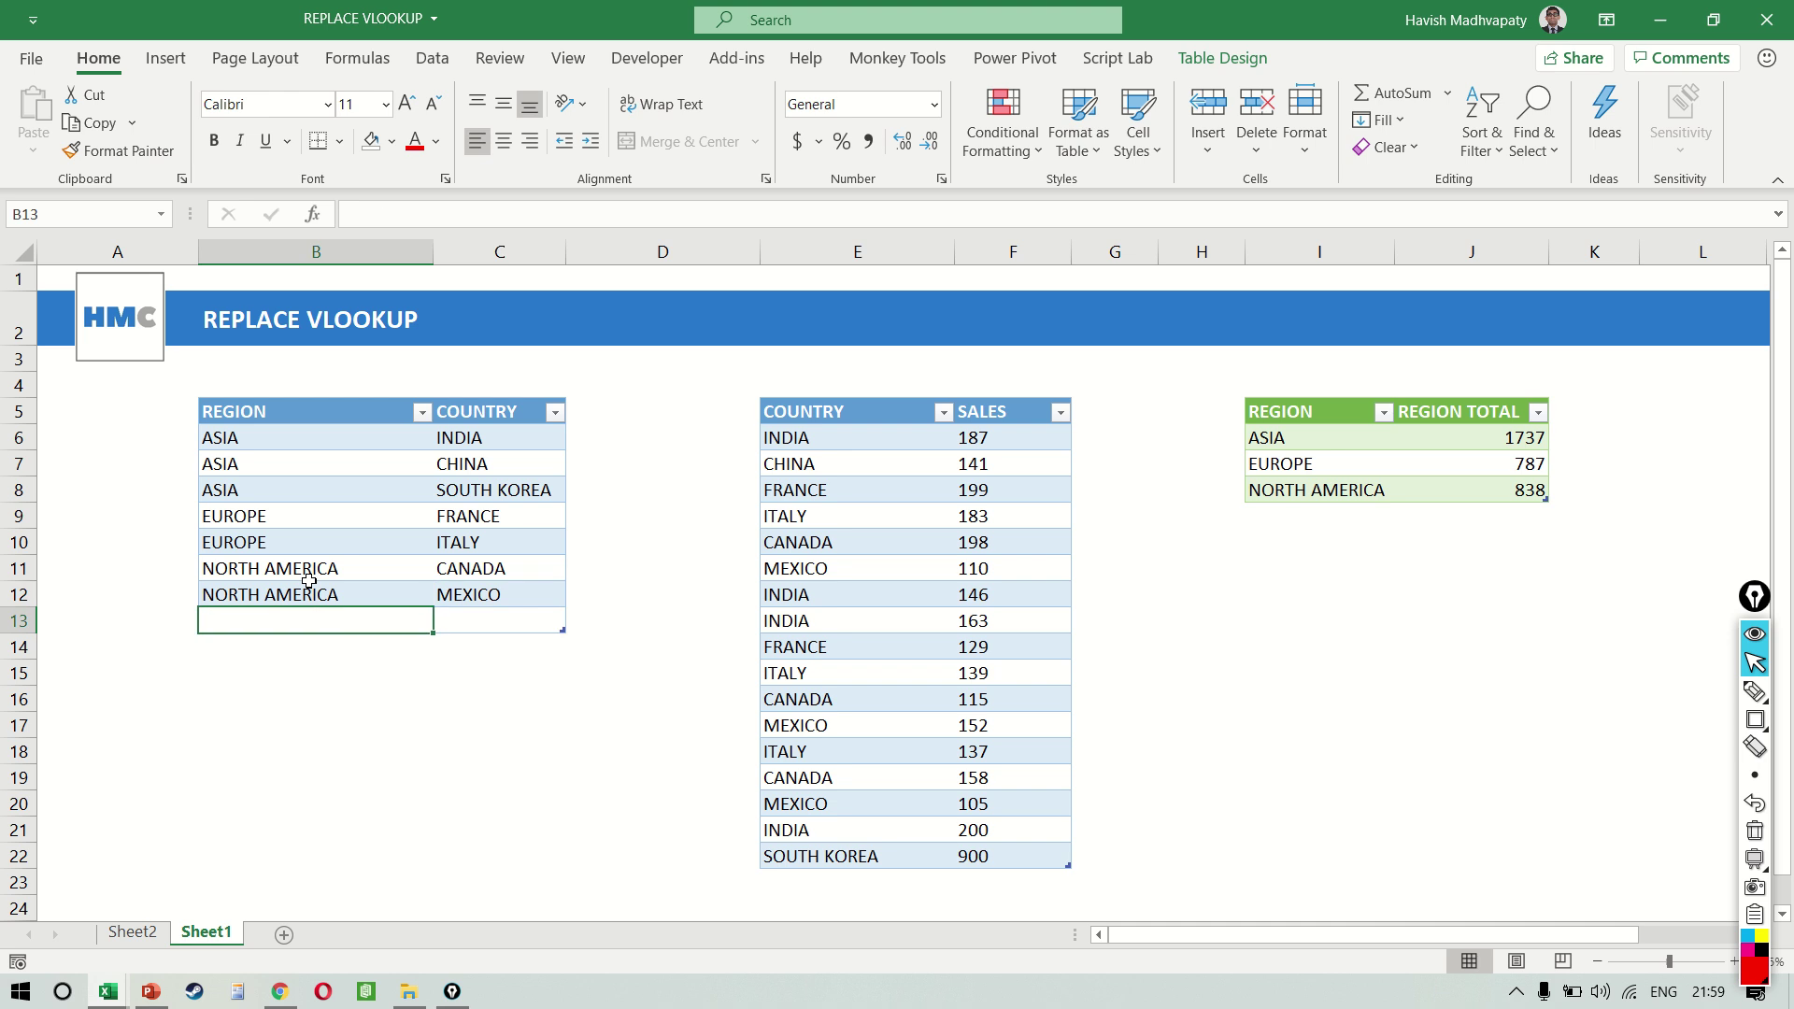
pyautogui.write('AFRICA')
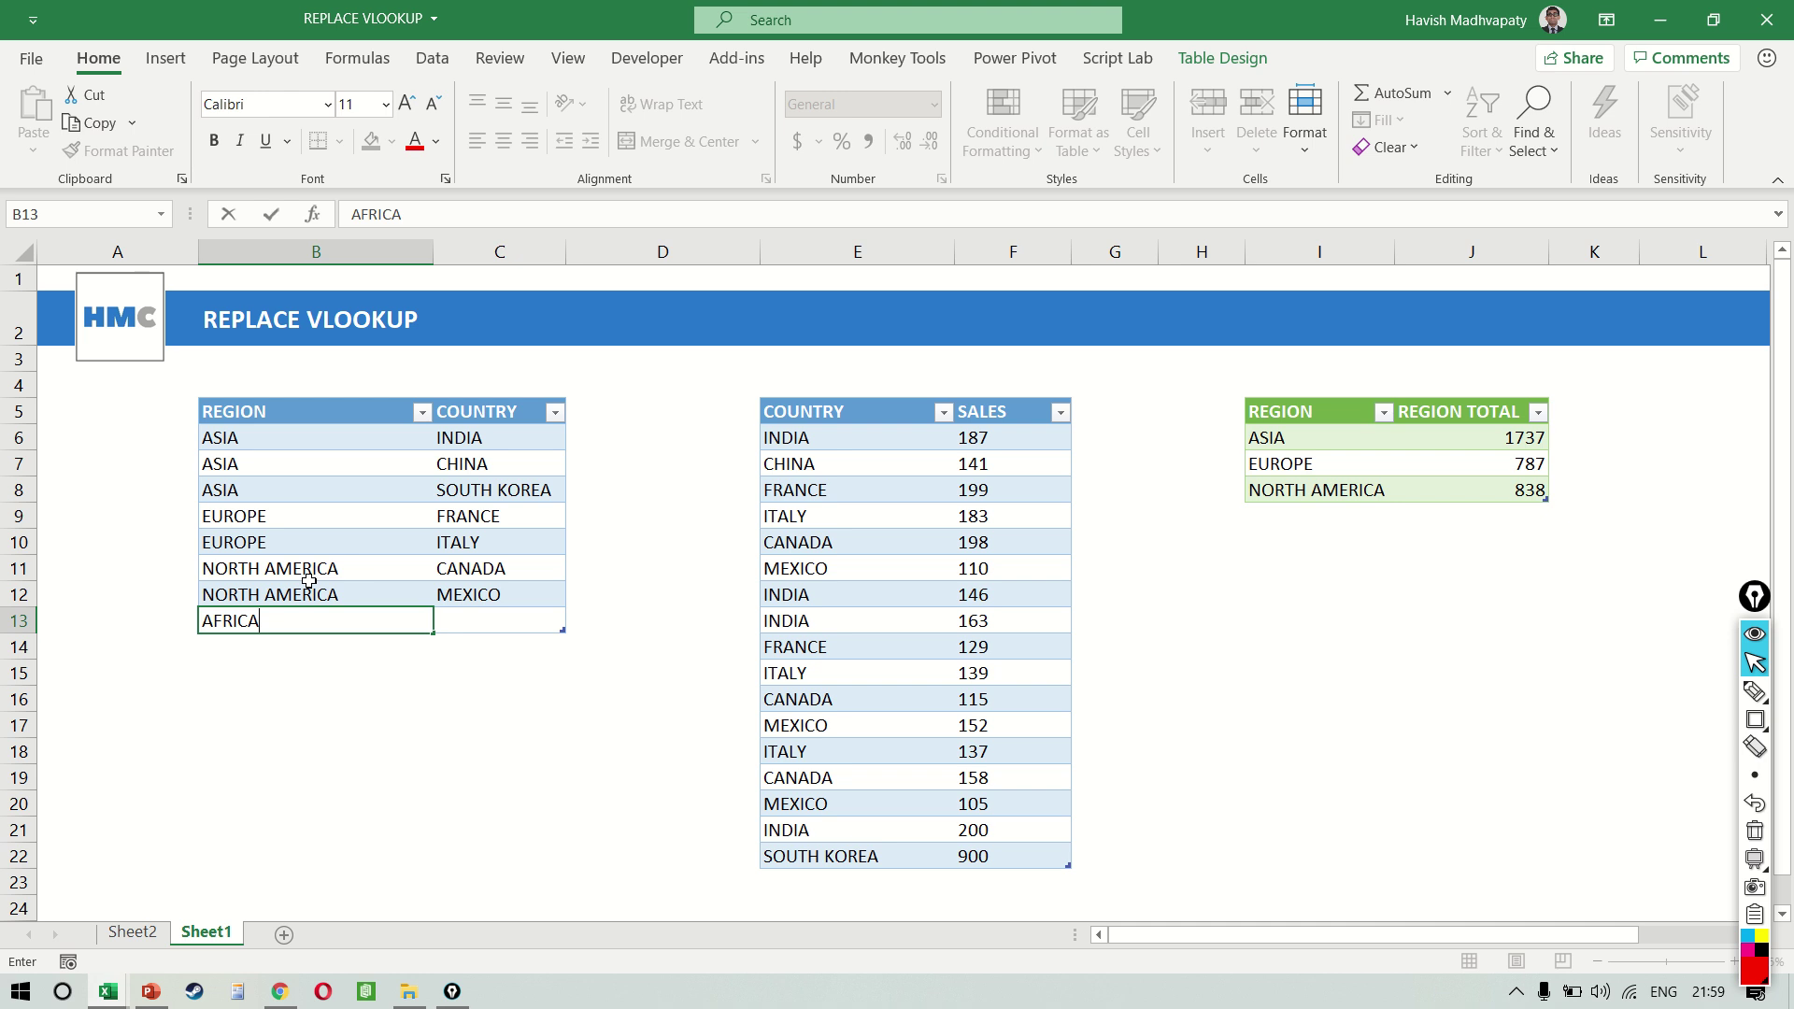
pyautogui.press('Tab')
pyautogui.write('GHANA')
pyautogui.press('Return')
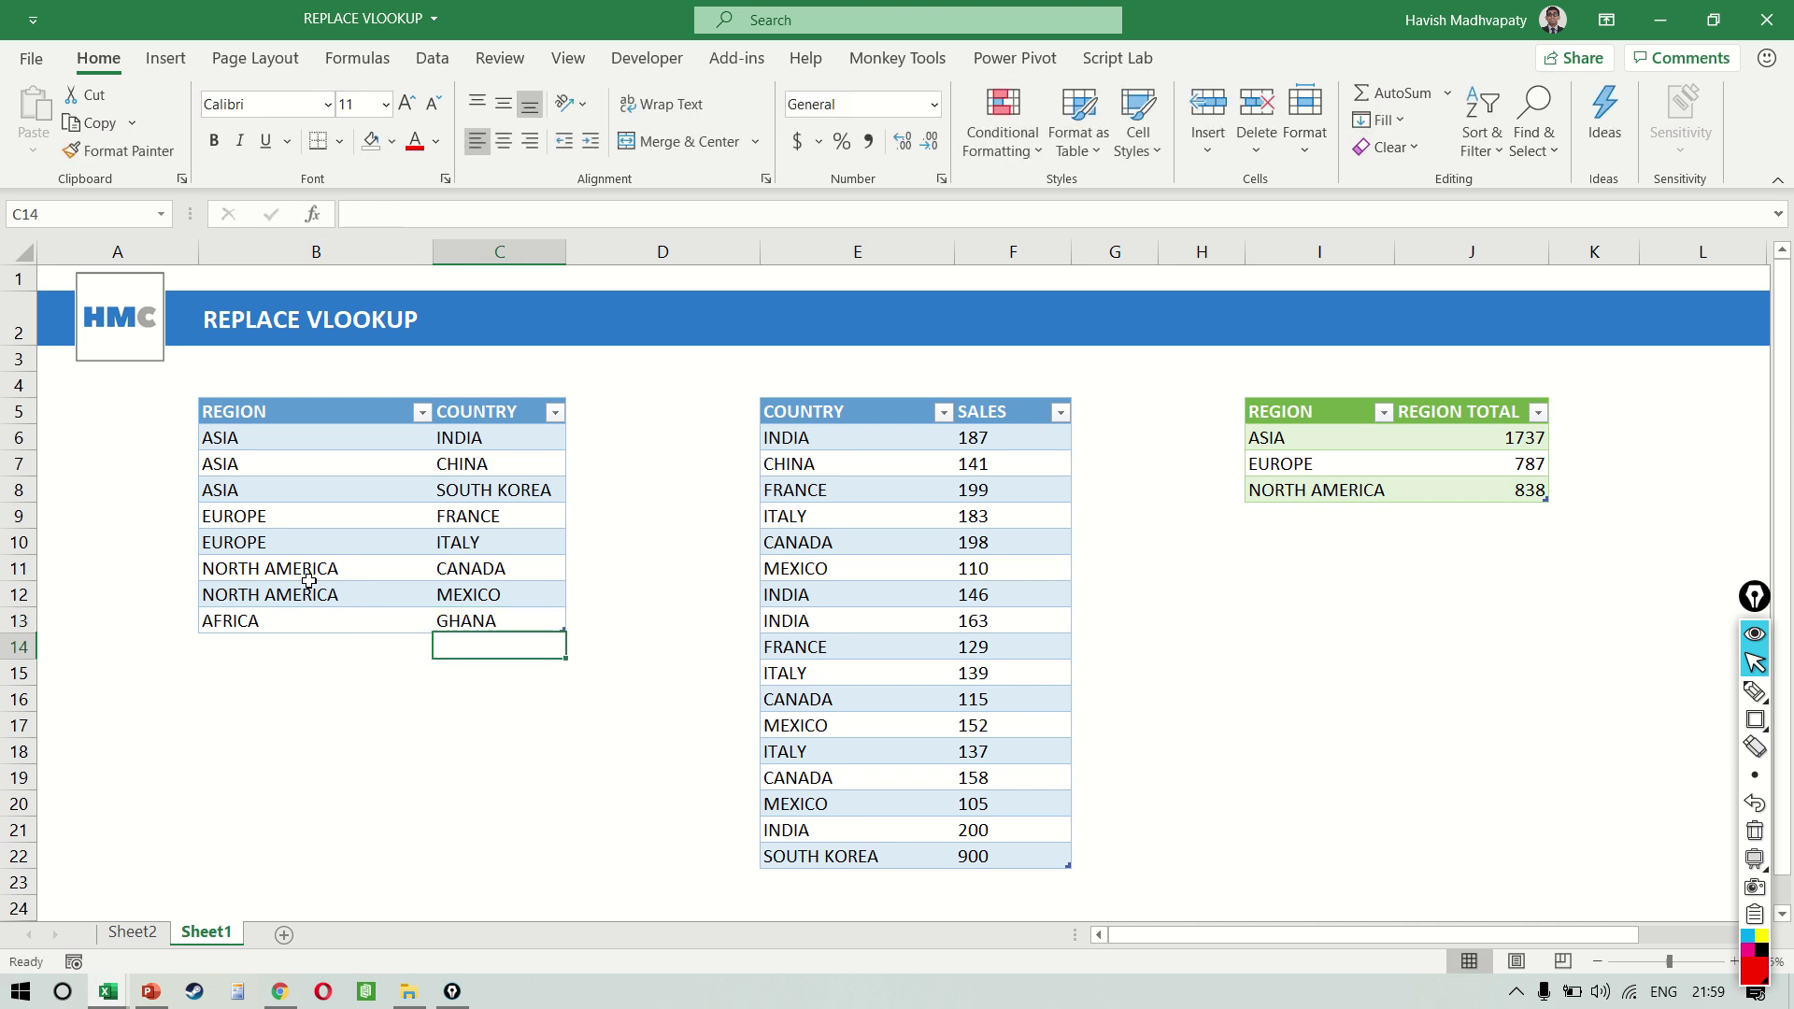
# Append two rows with country GHANA to the end of the sales table
pyautogui.press('Right')
pyautogui.press('Right')
pyautogui.press('Down')
pyautogui.press('Down')
pyautogui.press('Down')
pyautogui.press('Down')
pyautogui.press('Down')
pyautogui.press('Down')
pyautogui.press('Down')
pyautogui.press('Down')
pyautogui.press('Down')
pyautogui.write('GHANA')
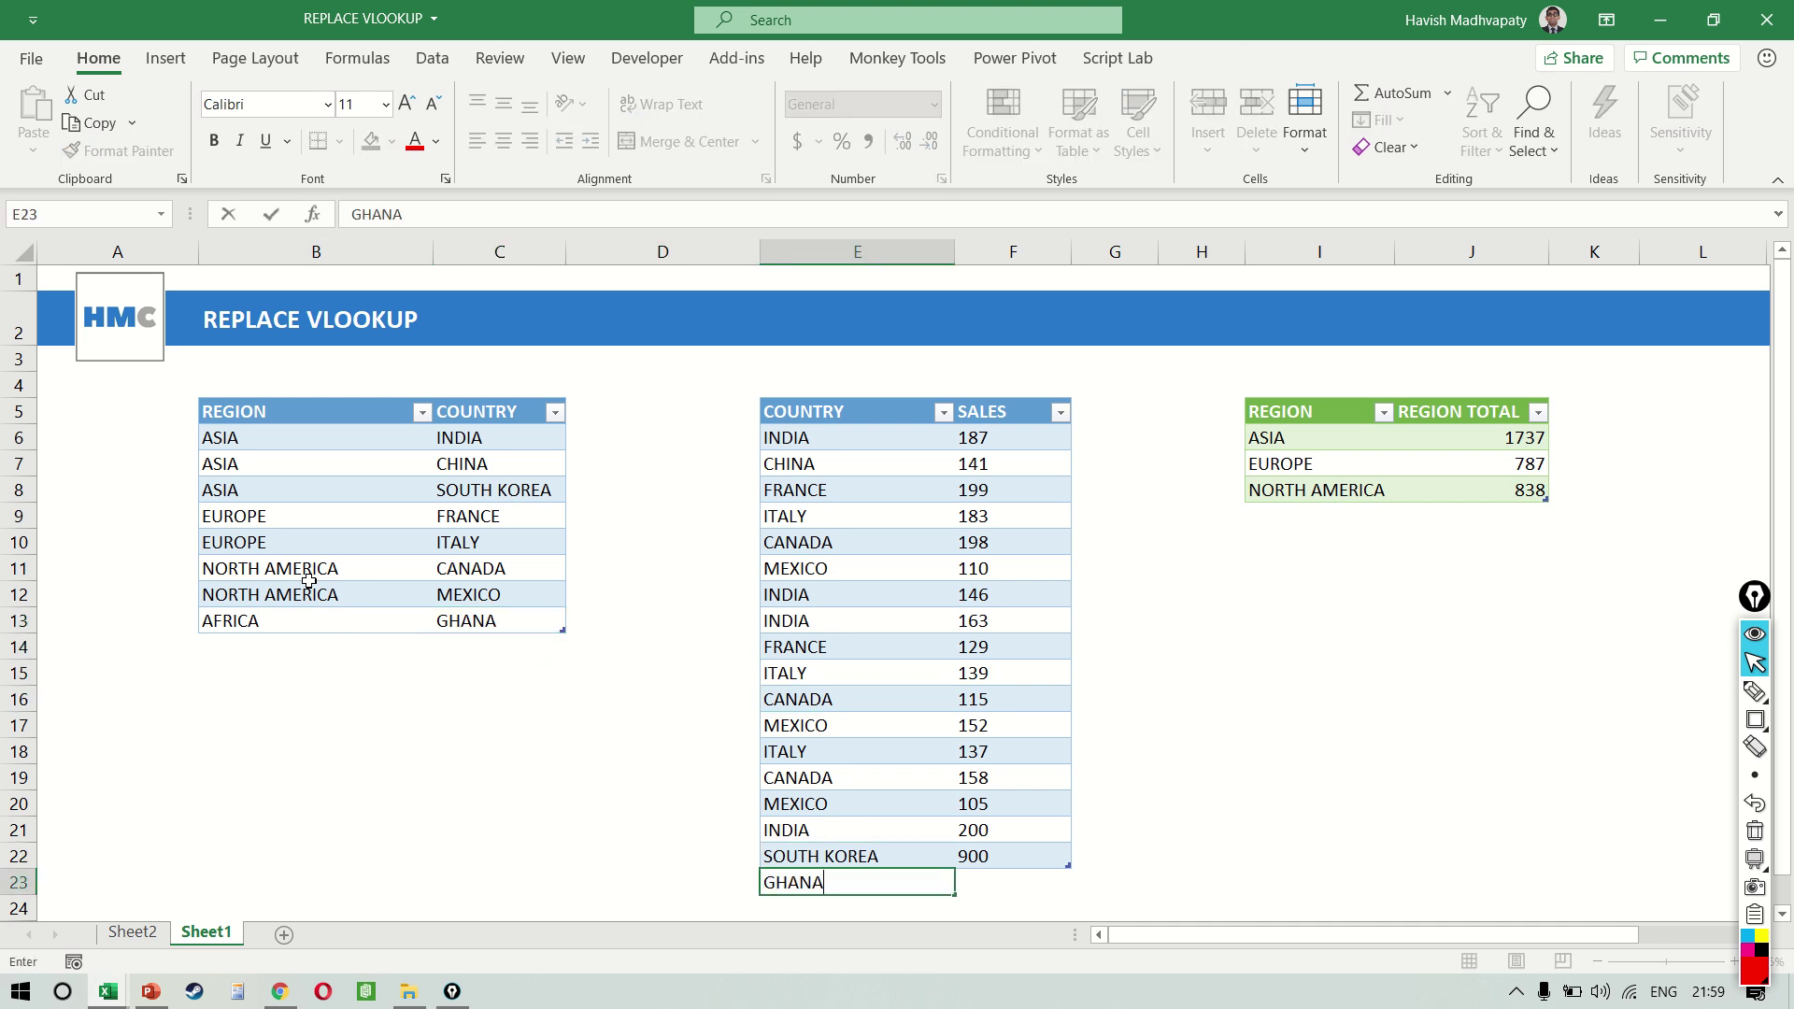
pyautogui.press('Return')
pyautogui.write('GHANA')
pyautogui.press('Return')
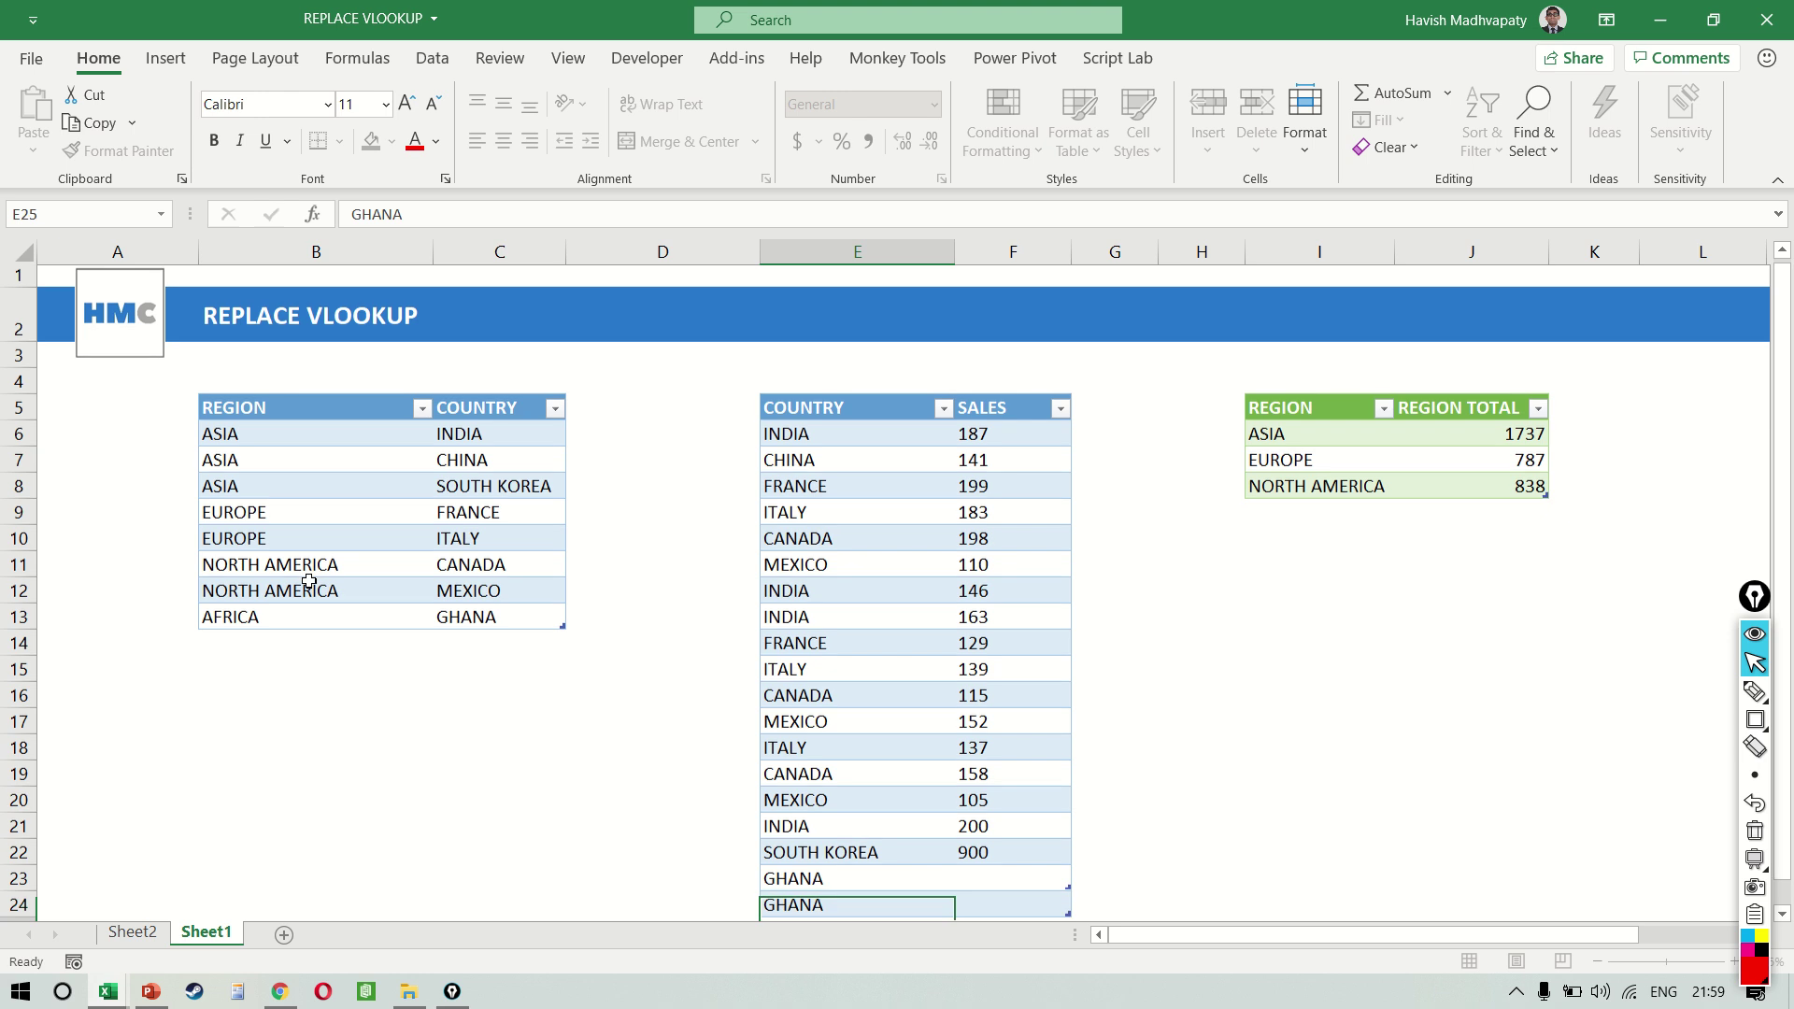
# Enter sales of 100 and 400 for the two GHANA rows of the sales table
pyautogui.press('Up')
pyautogui.press('Up')
pyautogui.press('Right')
pyautogui.write('100')
pyautogui.press('Return')
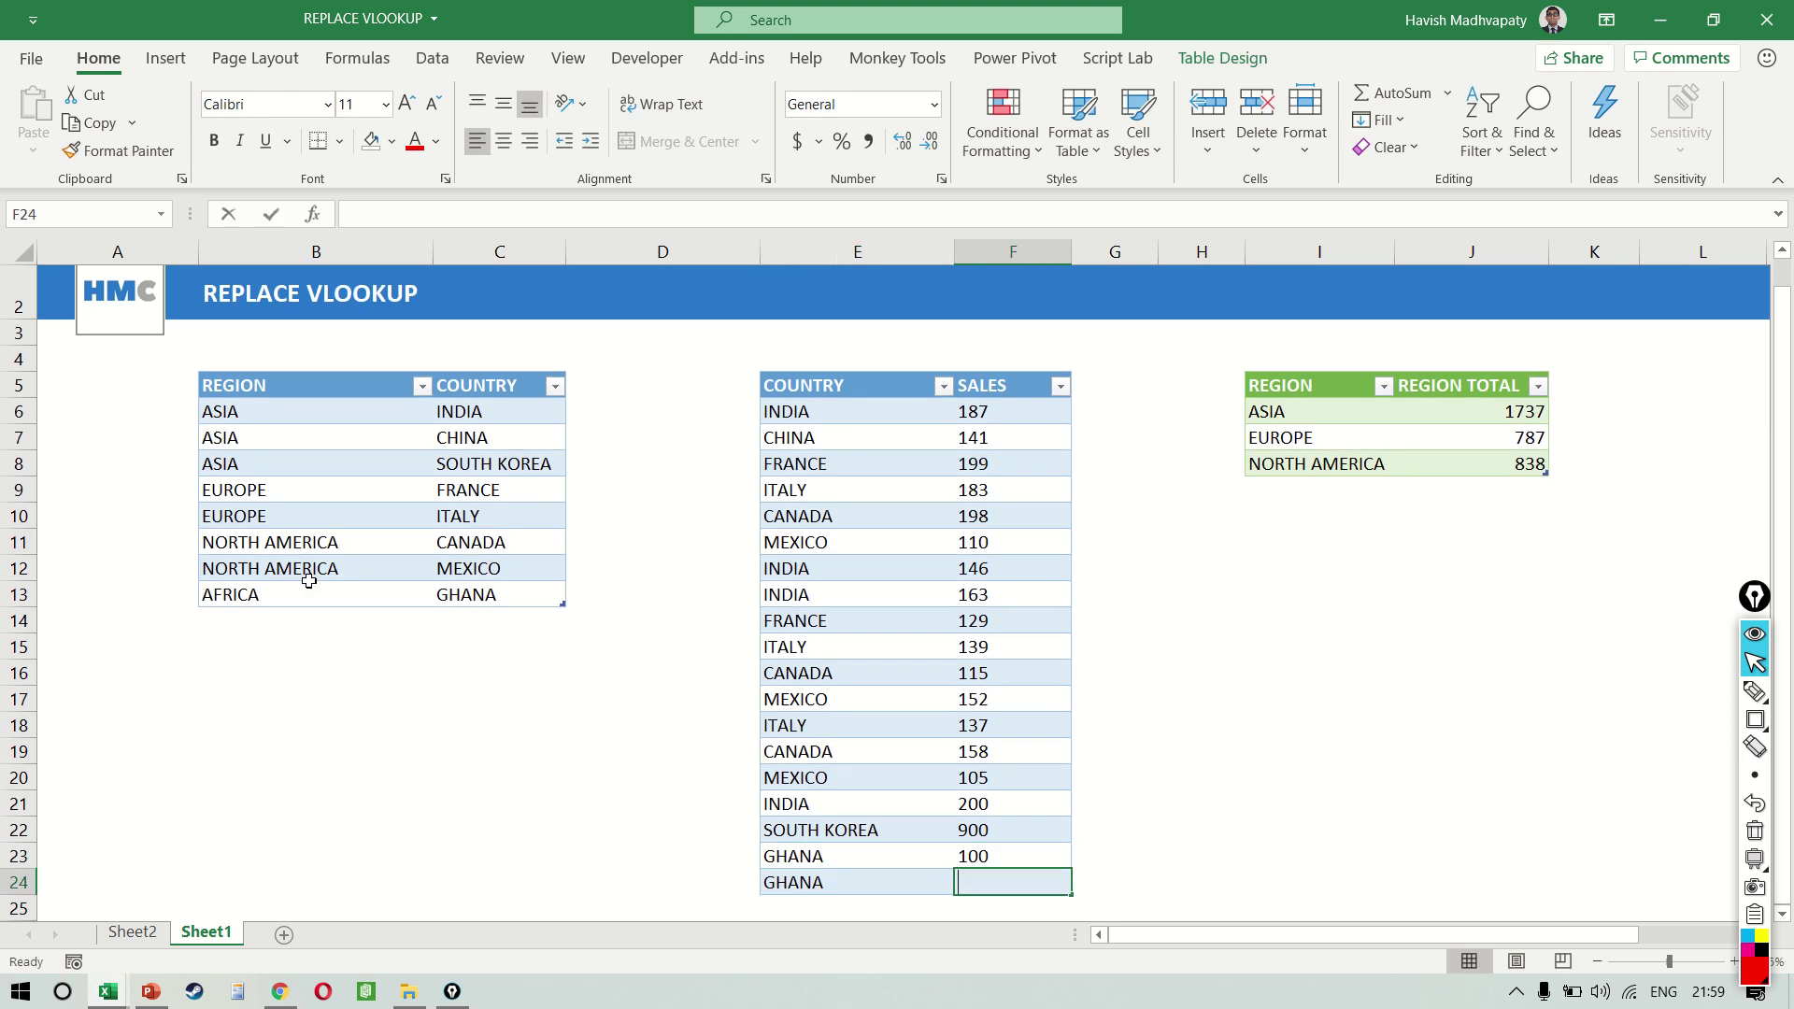
pyautogui.write('400')
pyautogui.press('Return')
# Refresh the region totals table for the GHANA sales and select the AFRICA total
pyautogui.rightClick(1400, 418)
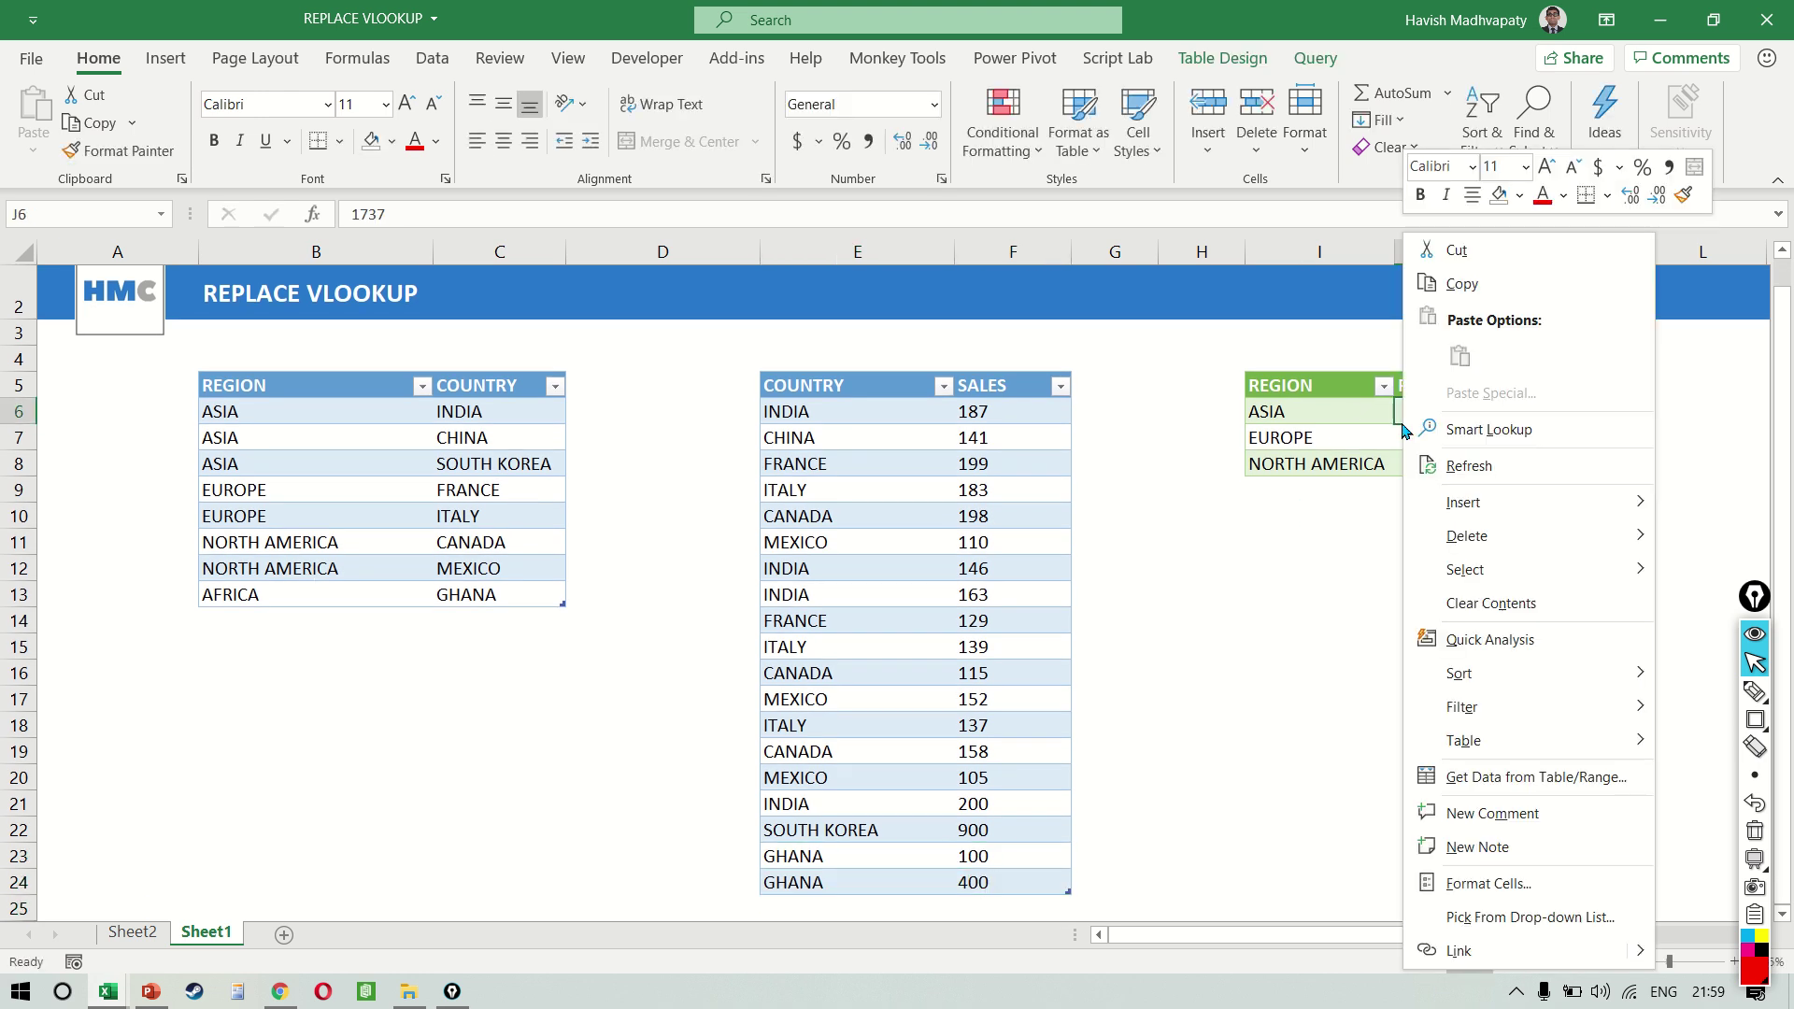
pyautogui.click(1443, 462)
pyautogui.click(1274, 487)
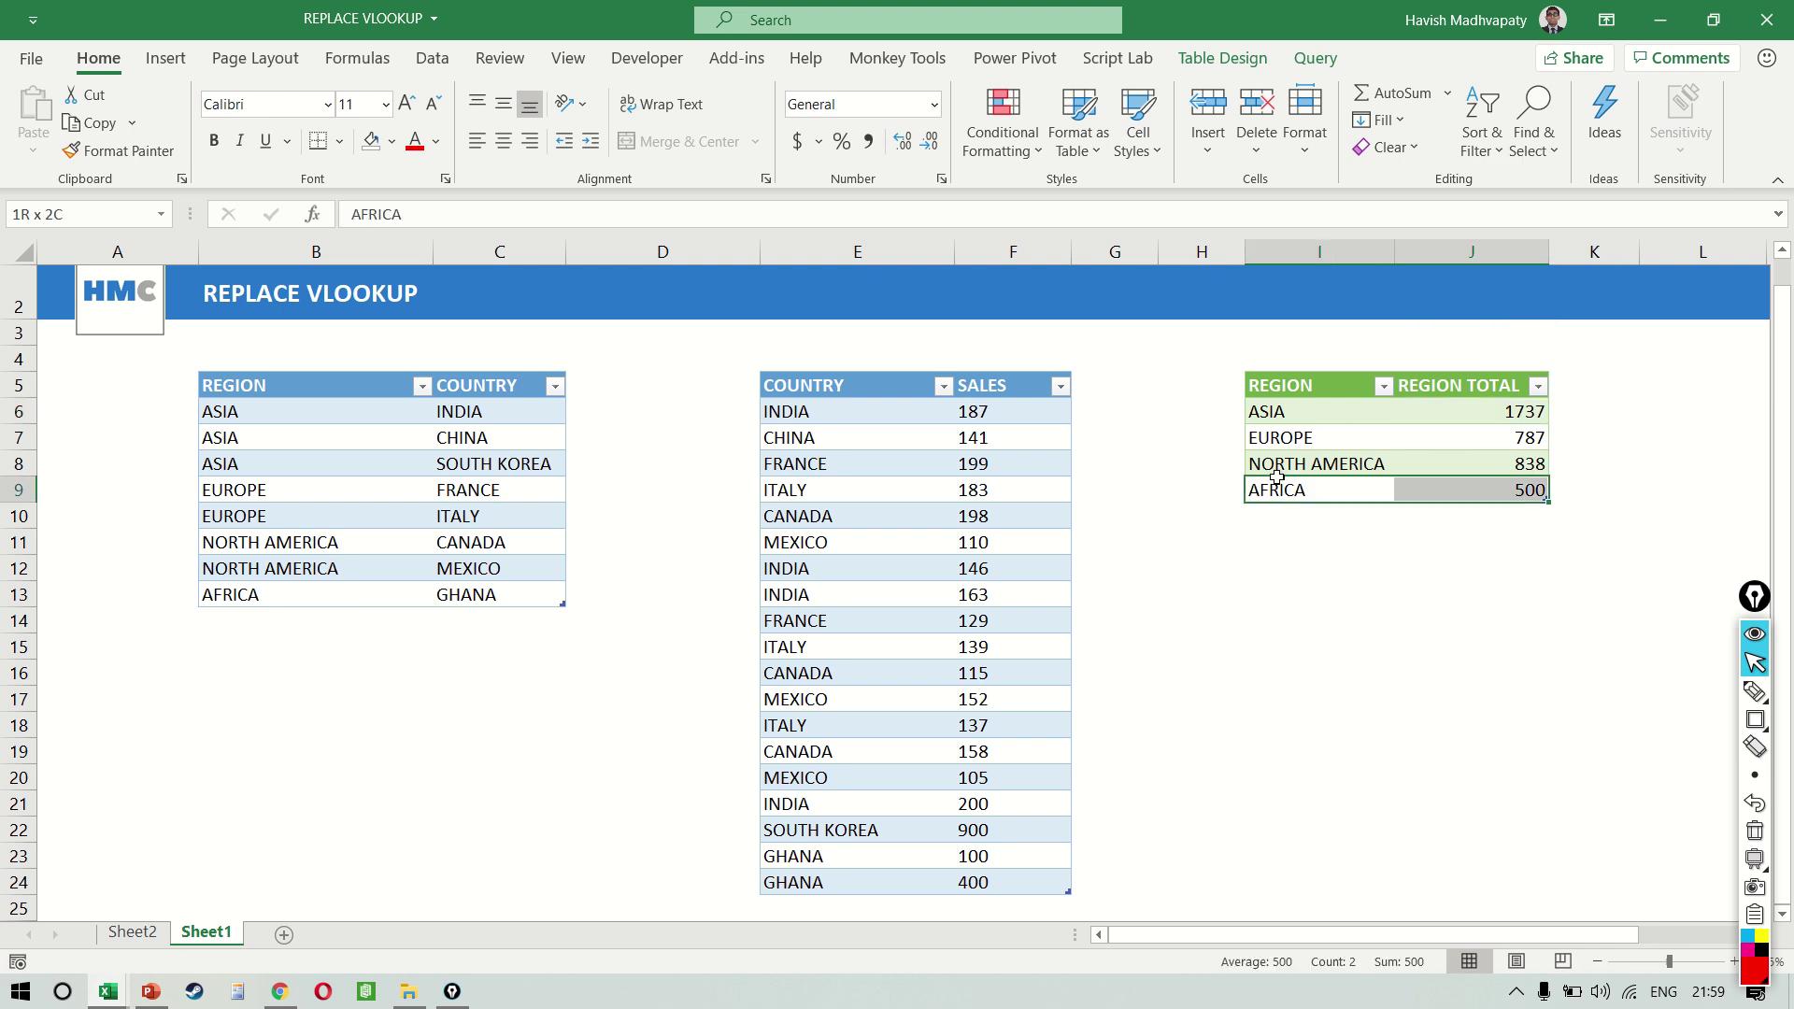
pyautogui.press('Right')
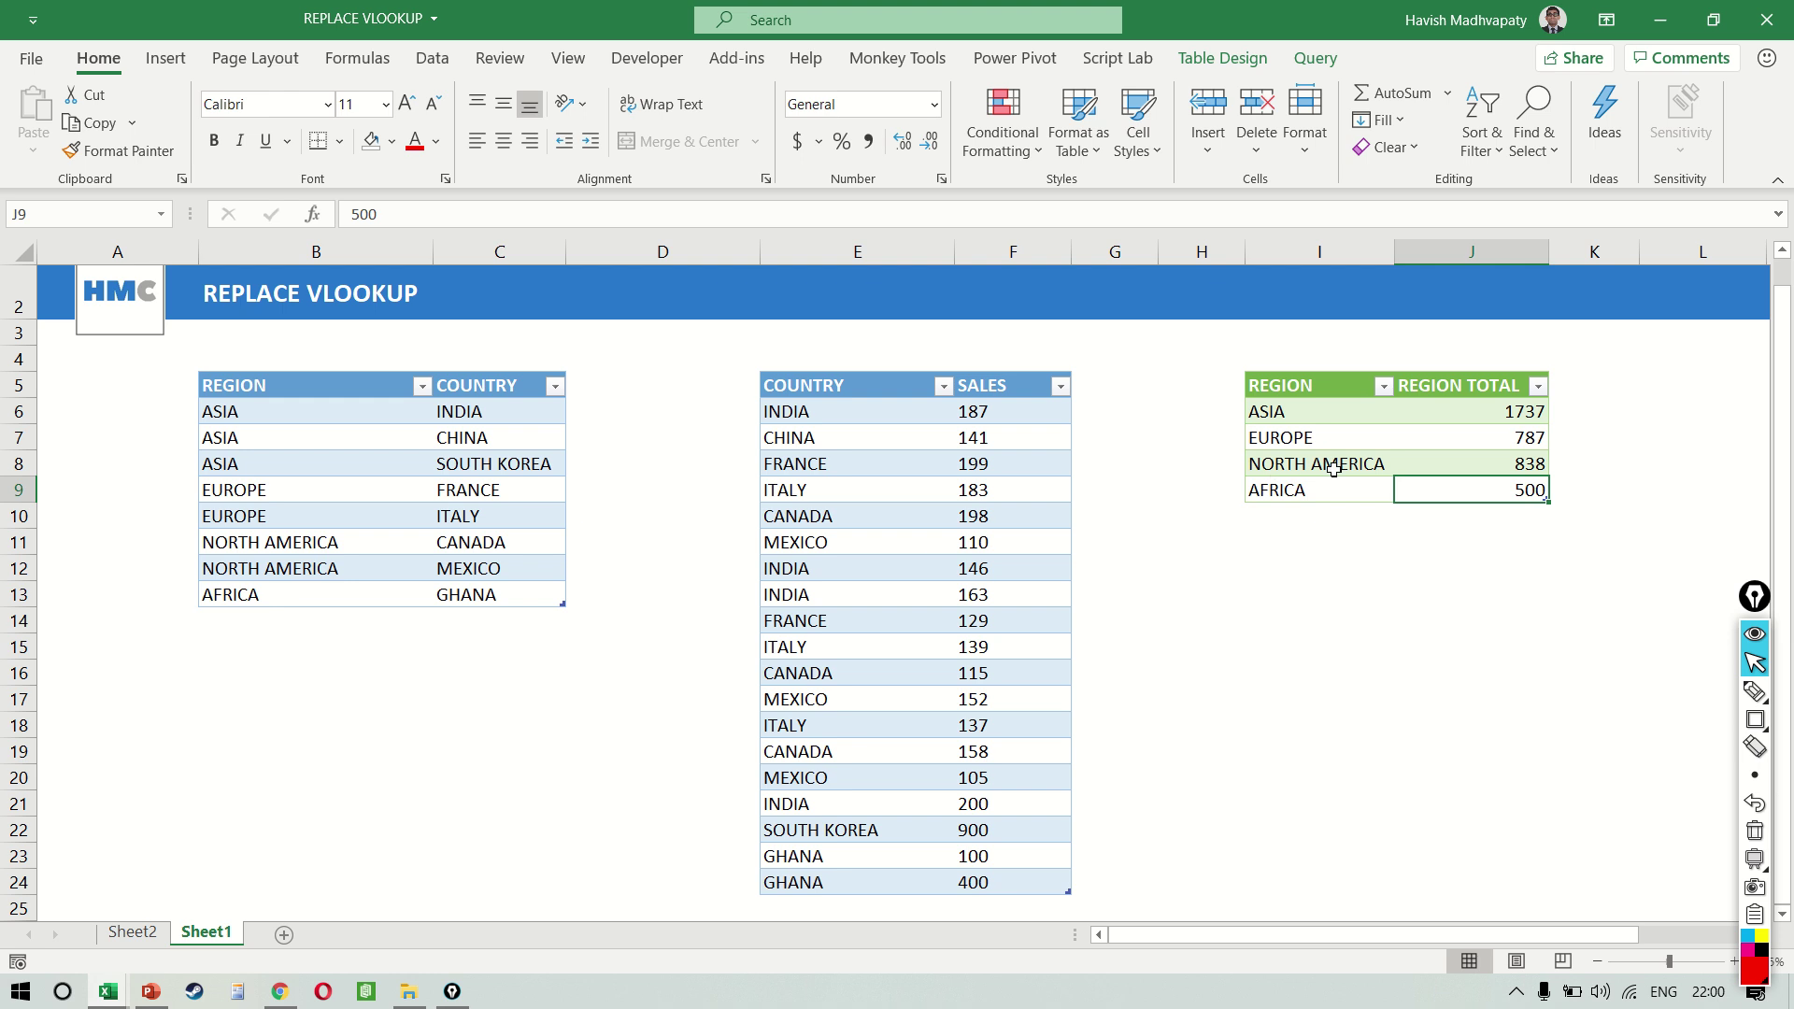
# Switch to Google Chrome and open a new browser window
pyautogui.hotkey('alt', 'Tab')
pyautogui.hotkey('alt', 'Tab')
pyautogui.hotkey('alt', 'Tab')
pyautogui.hotkey('alt', 'Tab')
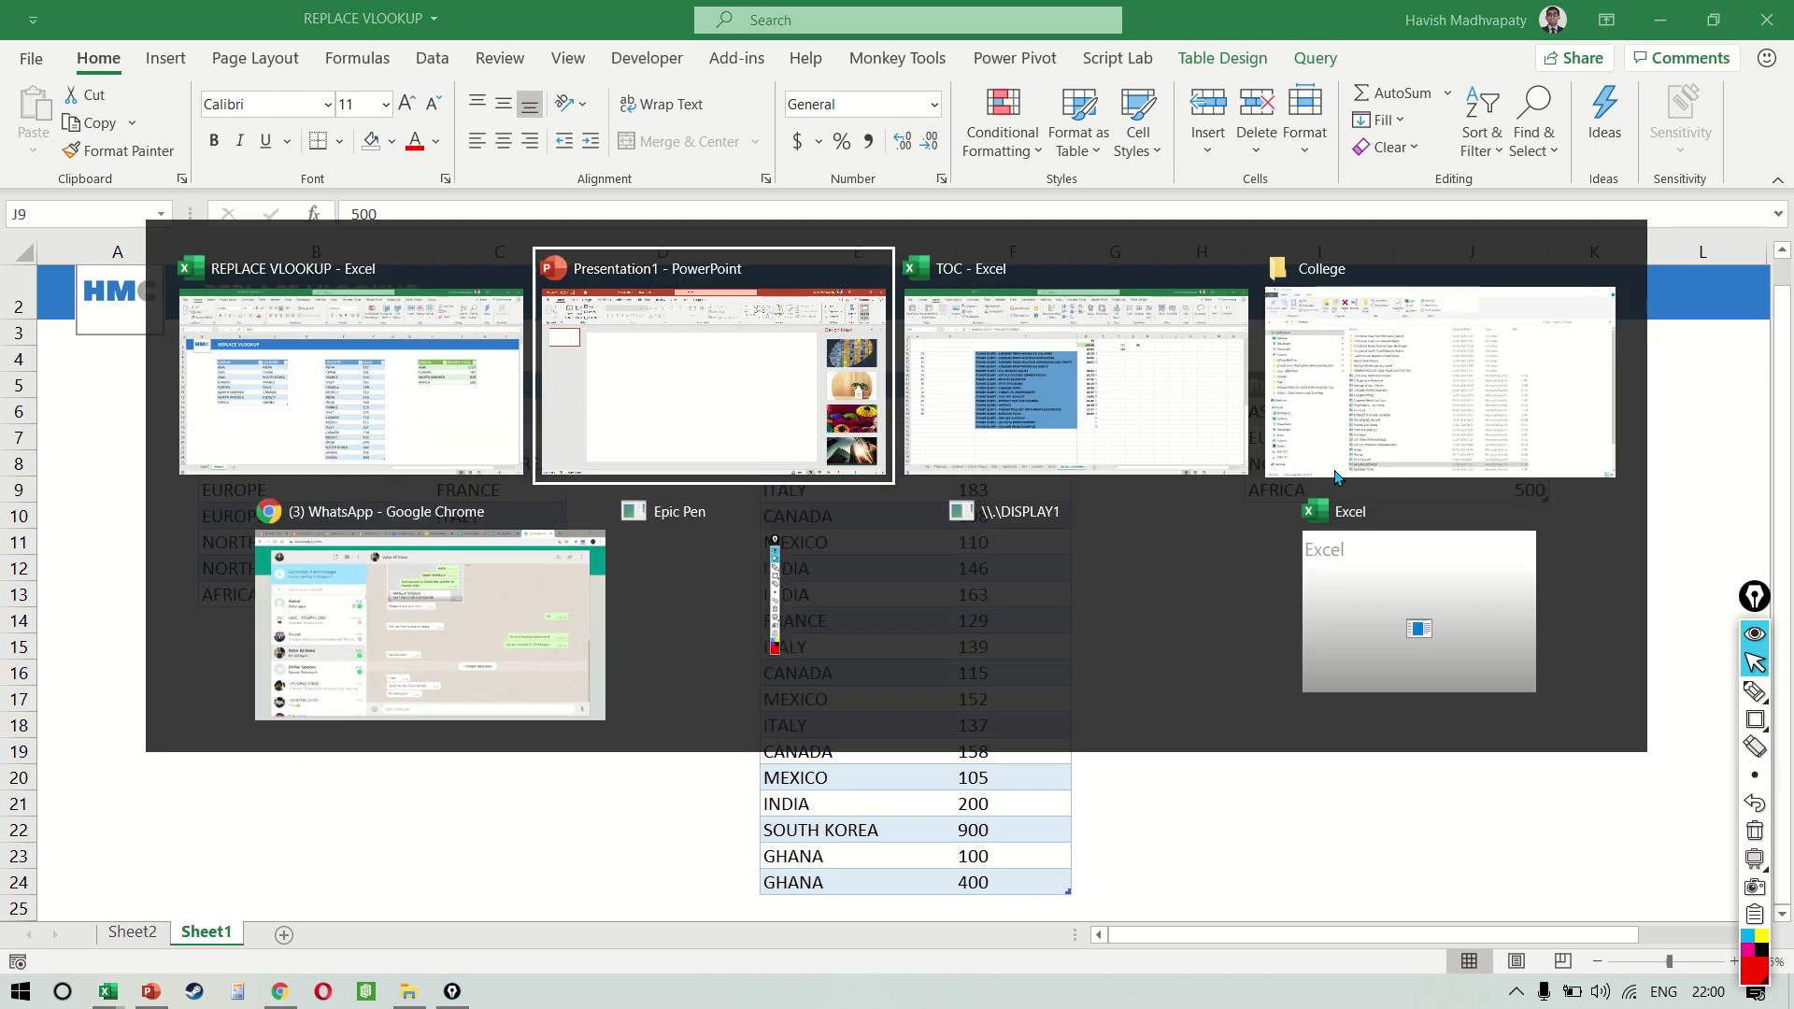
pyautogui.hotkey('ctrl', 'n')
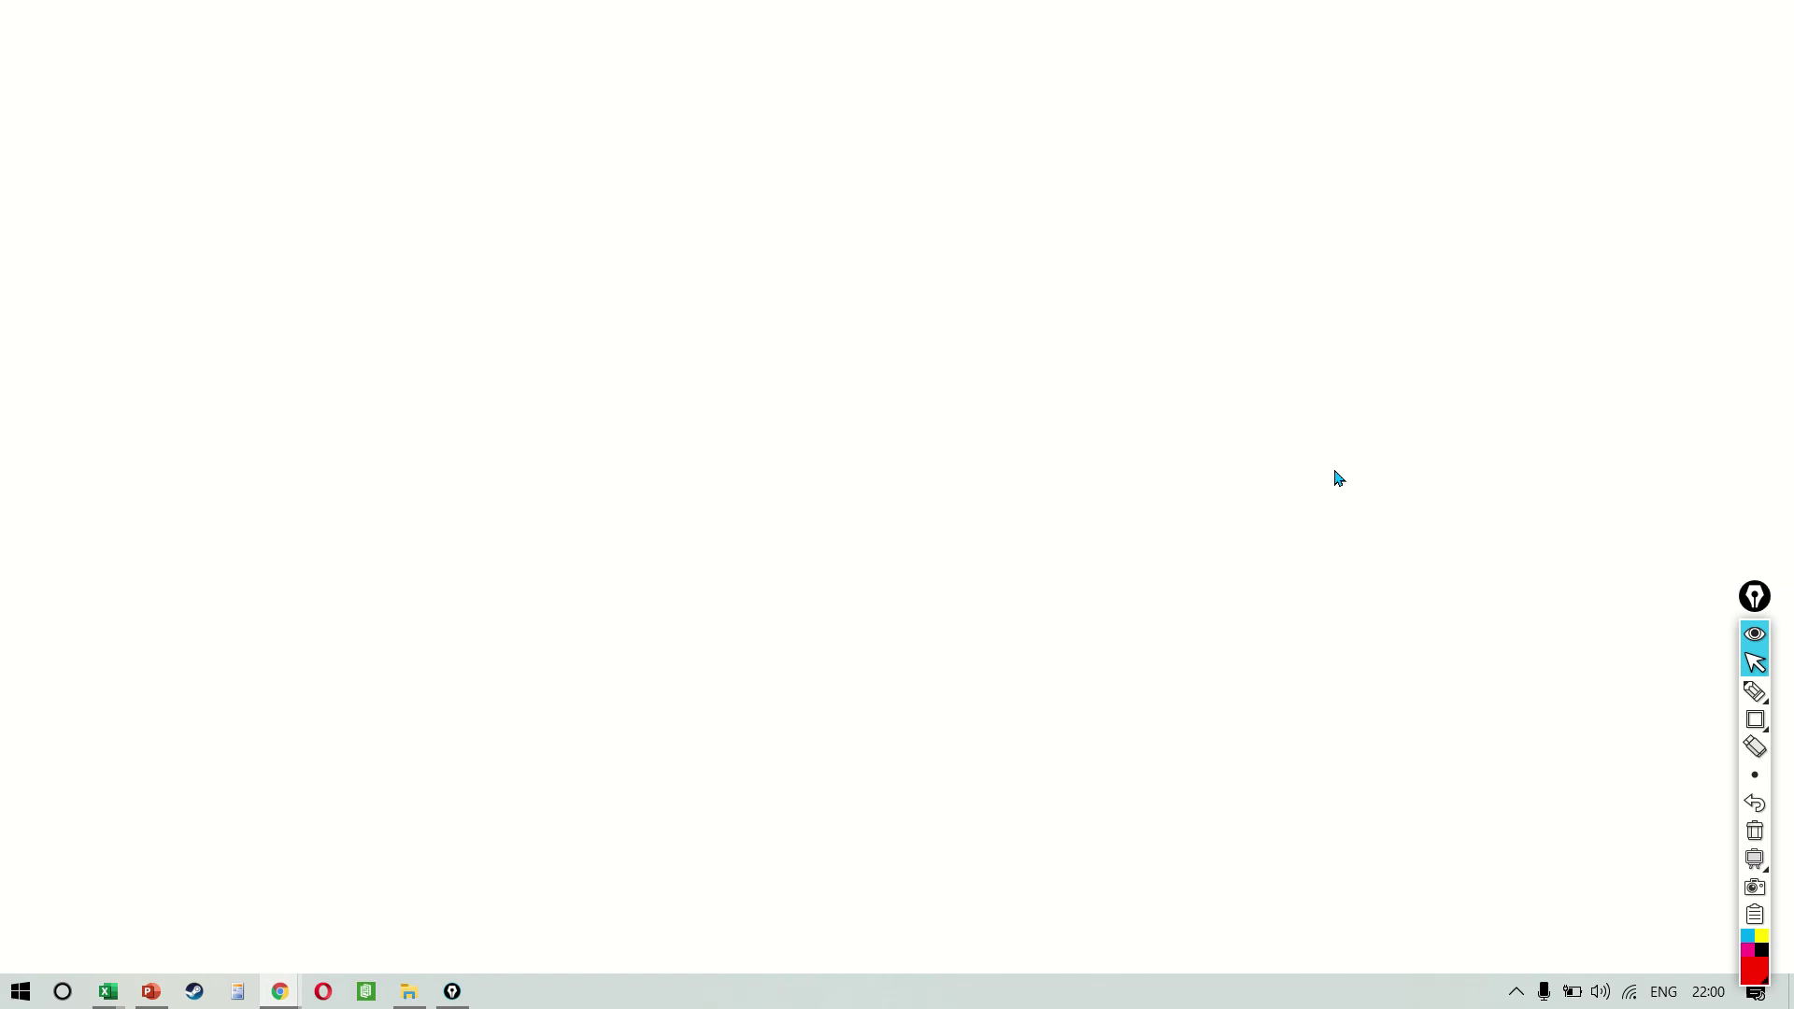
# Search Google for "XVEOLOCITY" and look through the results
pyautogui.click(730, 59)
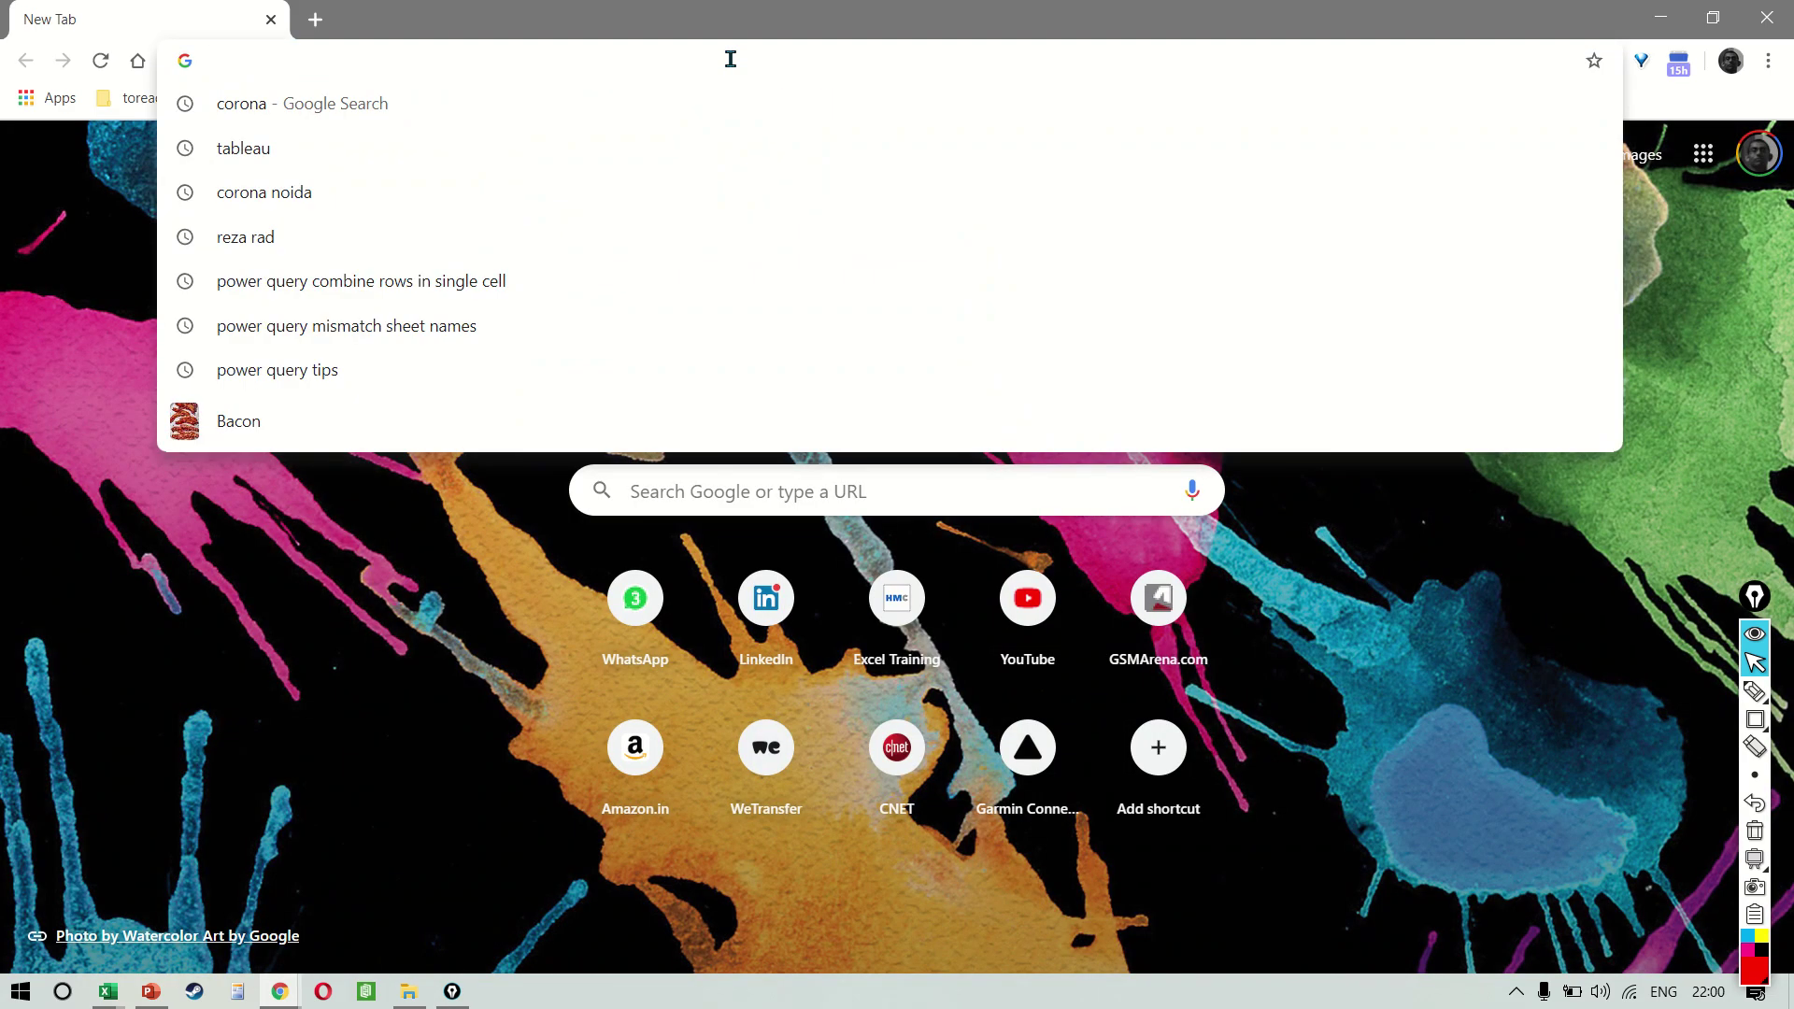
pyautogui.write('XVEO')
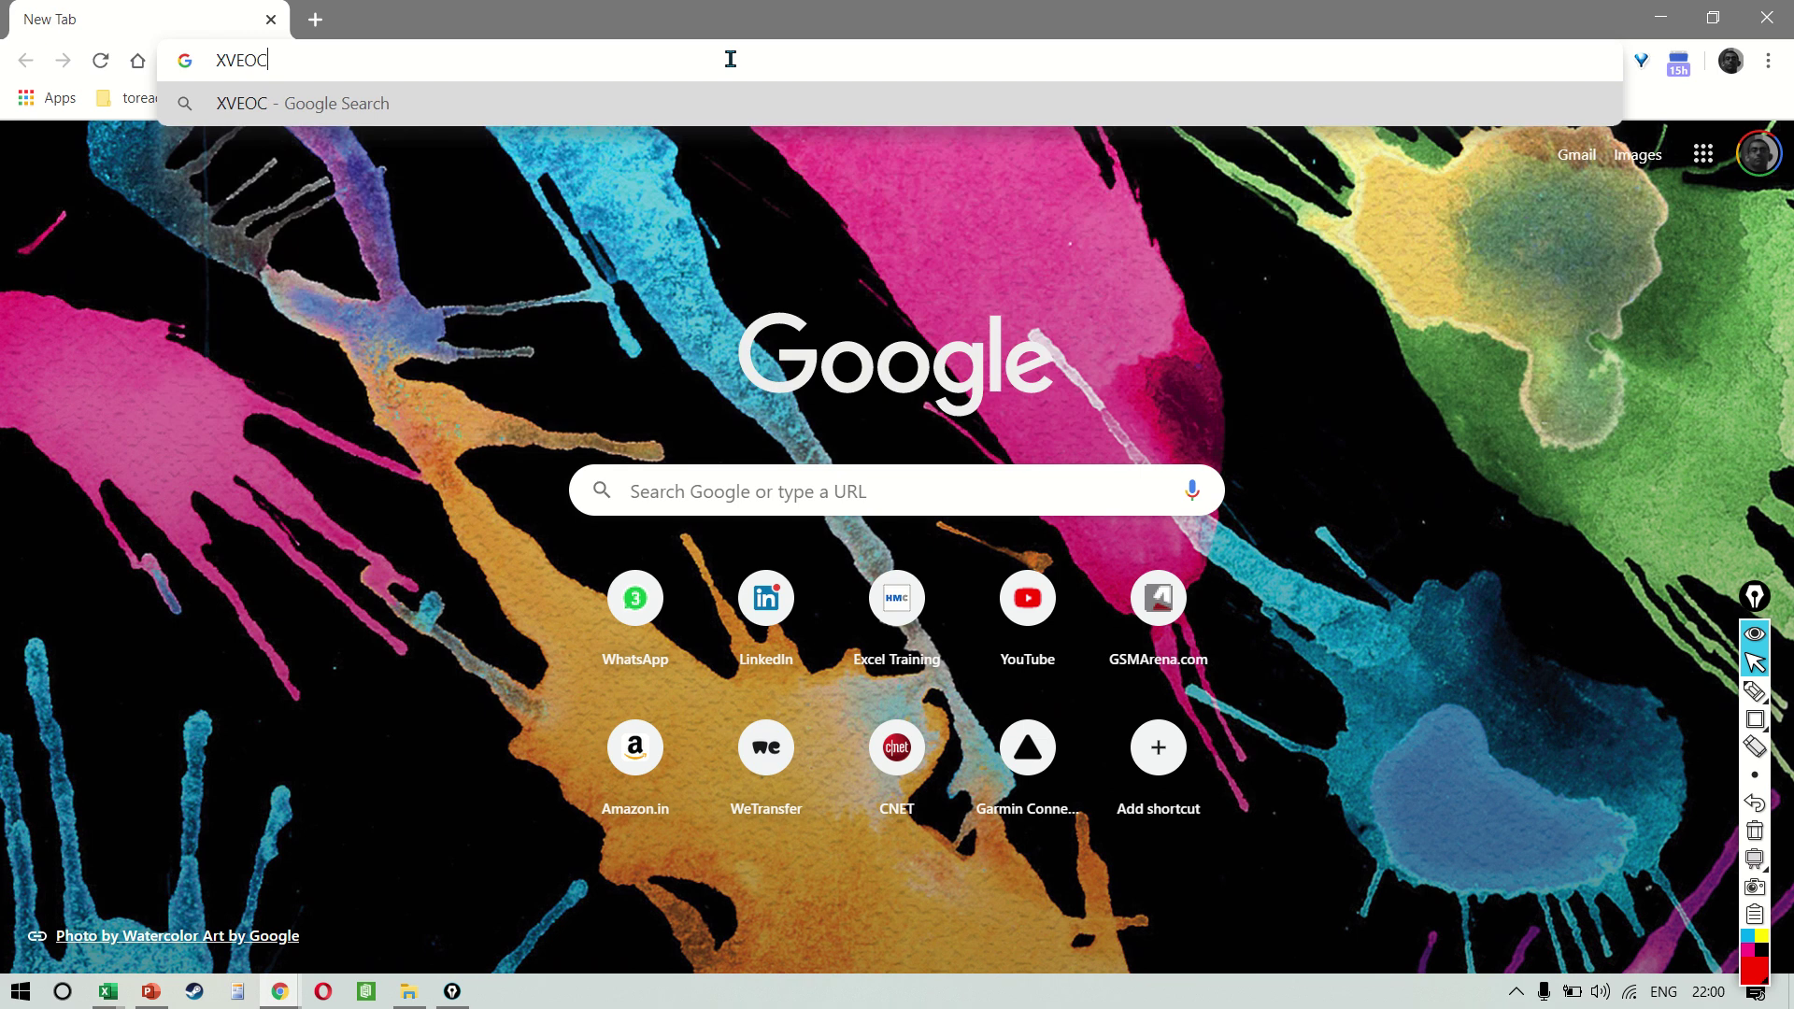
pyautogui.write('LOCITY')
pyautogui.press('Return')
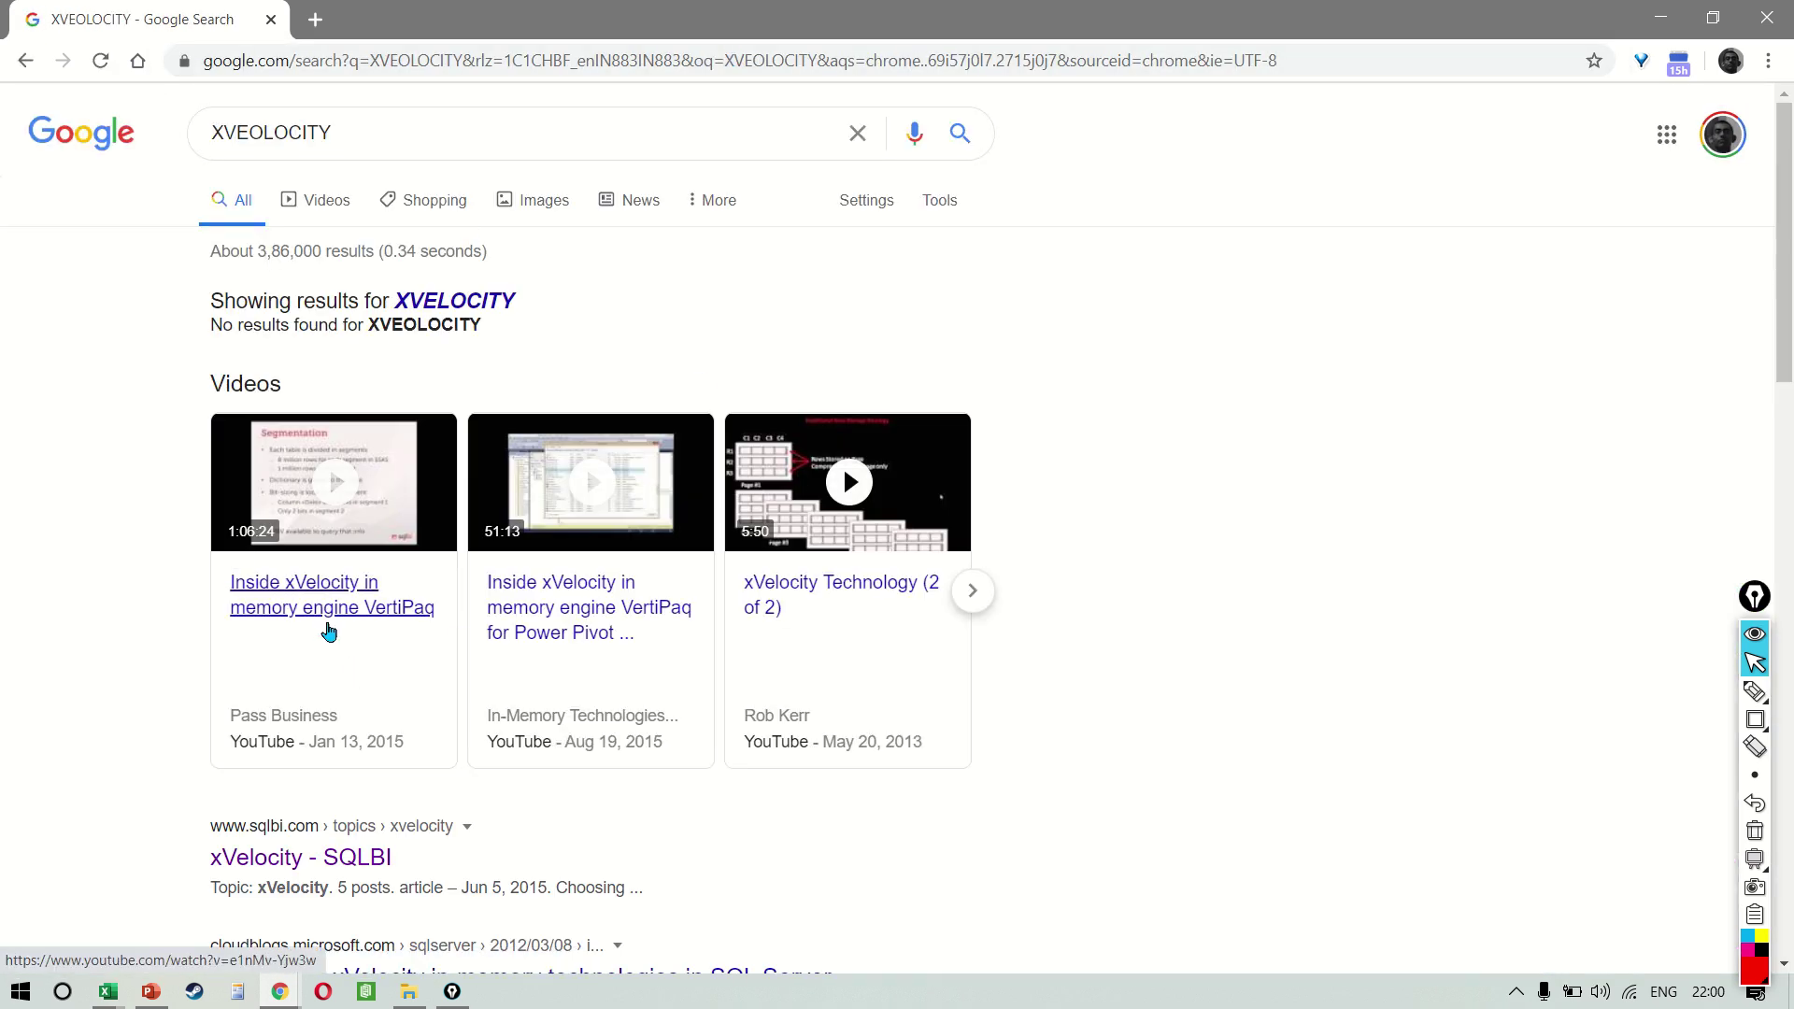
pyautogui.click(400, 613)
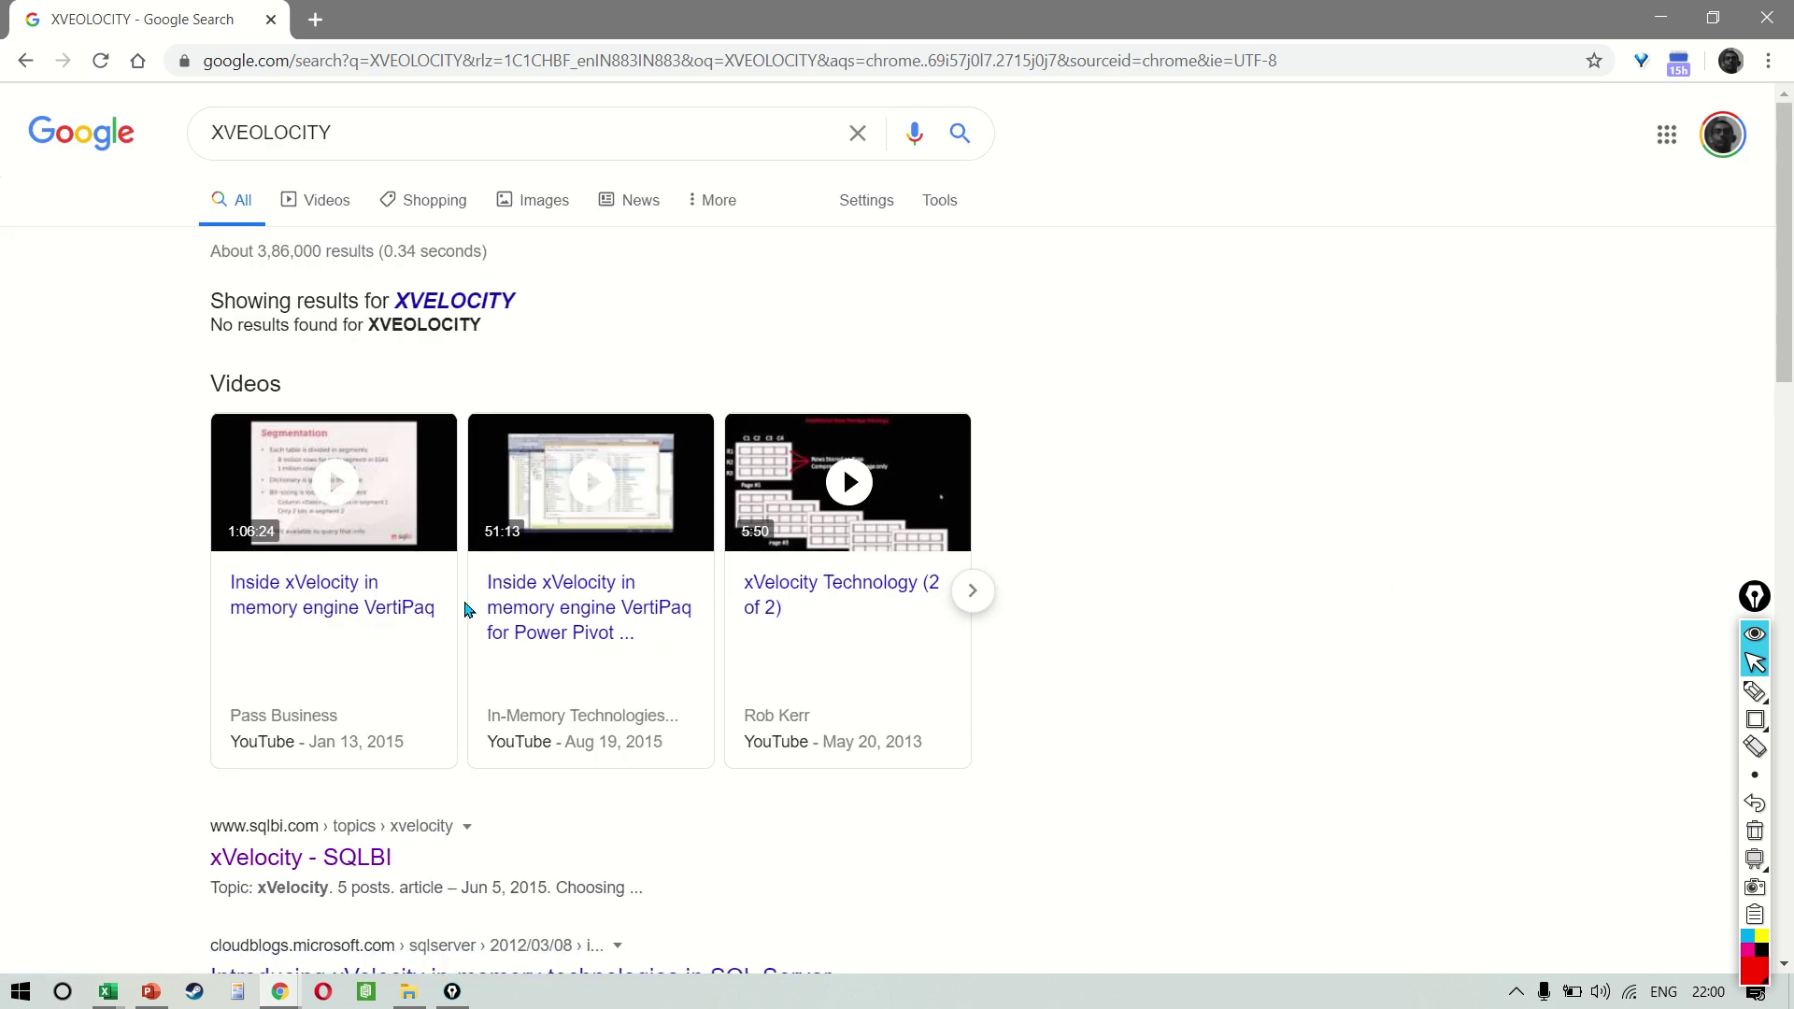
pyautogui.scroll(-3, 468, 610)
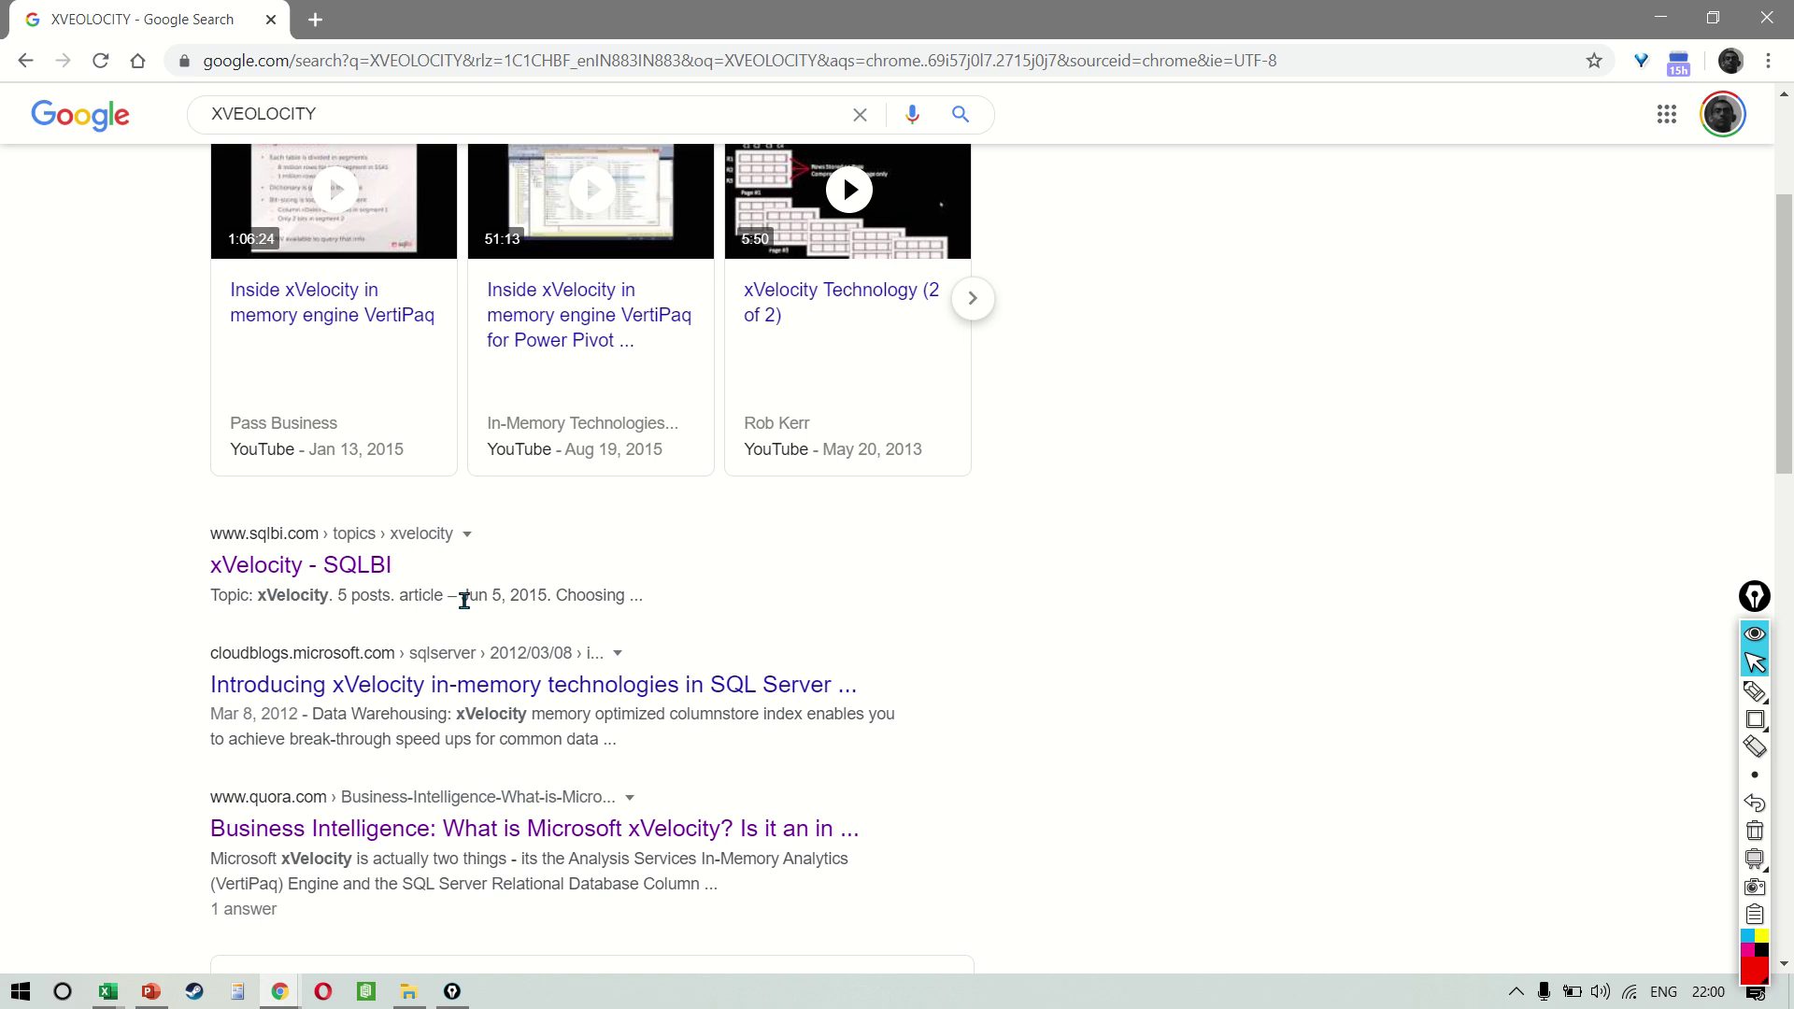